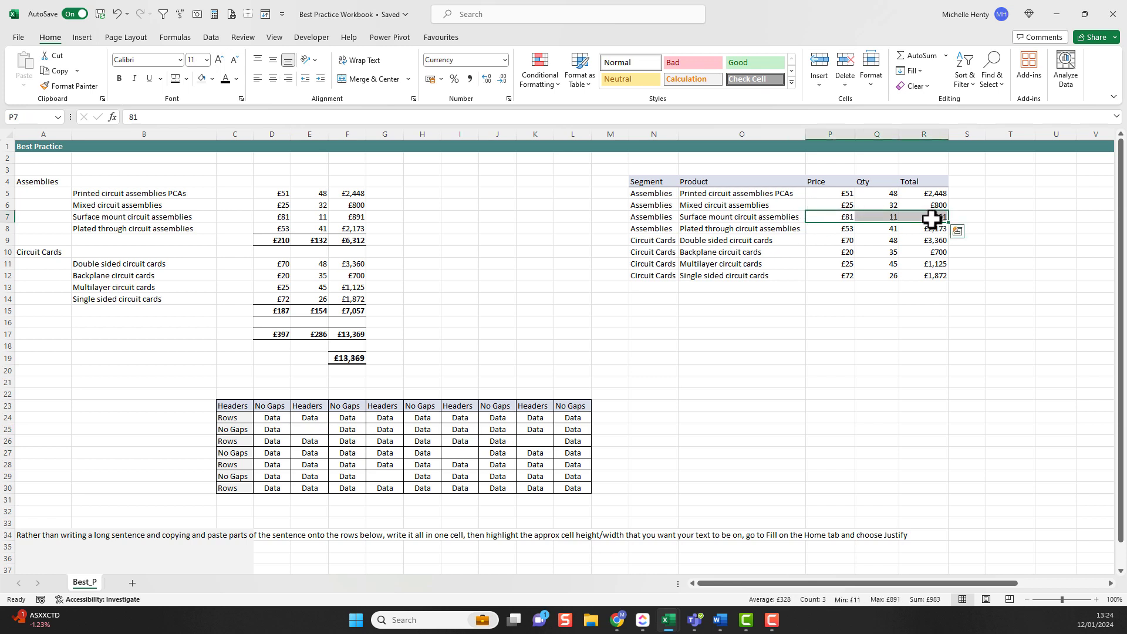
# Examine the Segment column and headings of the N4:R12 list, plus the subtotals in rows 9, 15 and 17 and total F19.
pyautogui.moveTo(653, 182); pyautogui.dragTo(654, 275)
pyautogui.moveTo(653, 182); pyautogui.dragTo(922, 181)
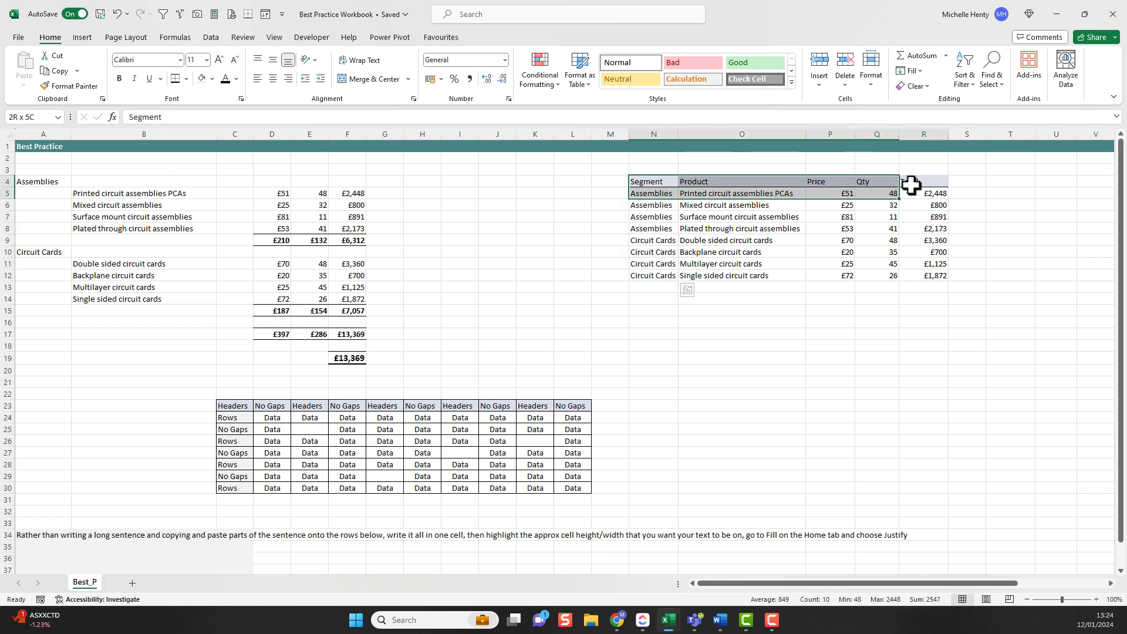
pyautogui.click(653, 252)
pyautogui.moveTo(276, 241); pyautogui.dragTo(387, 240)
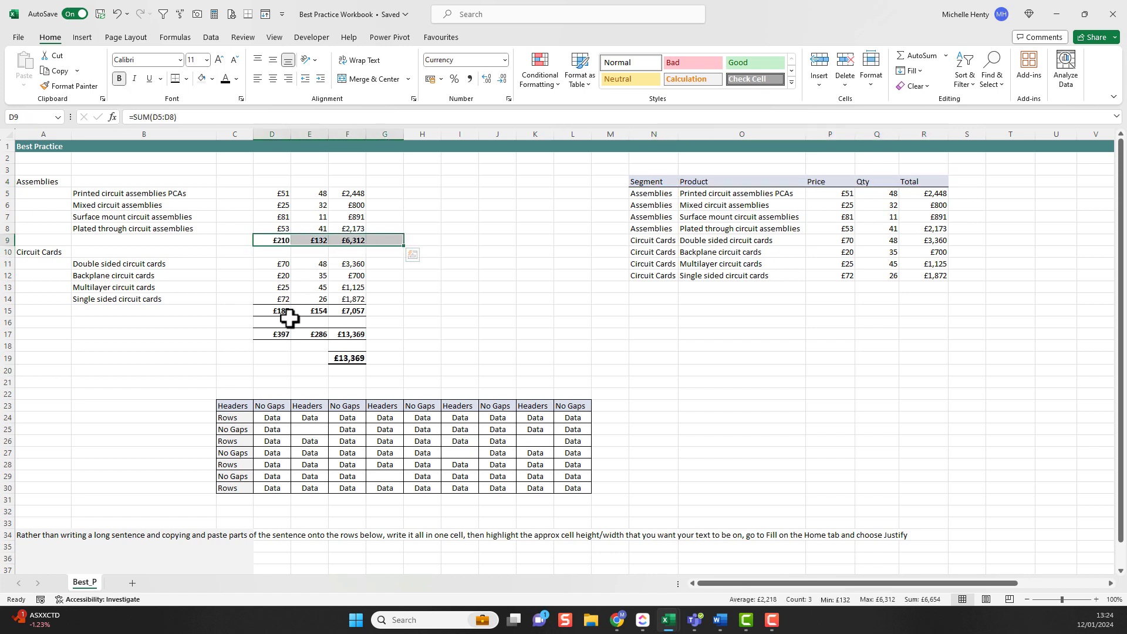
pyautogui.moveTo(280, 310); pyautogui.dragTo(388, 310)
pyautogui.click(276, 335)
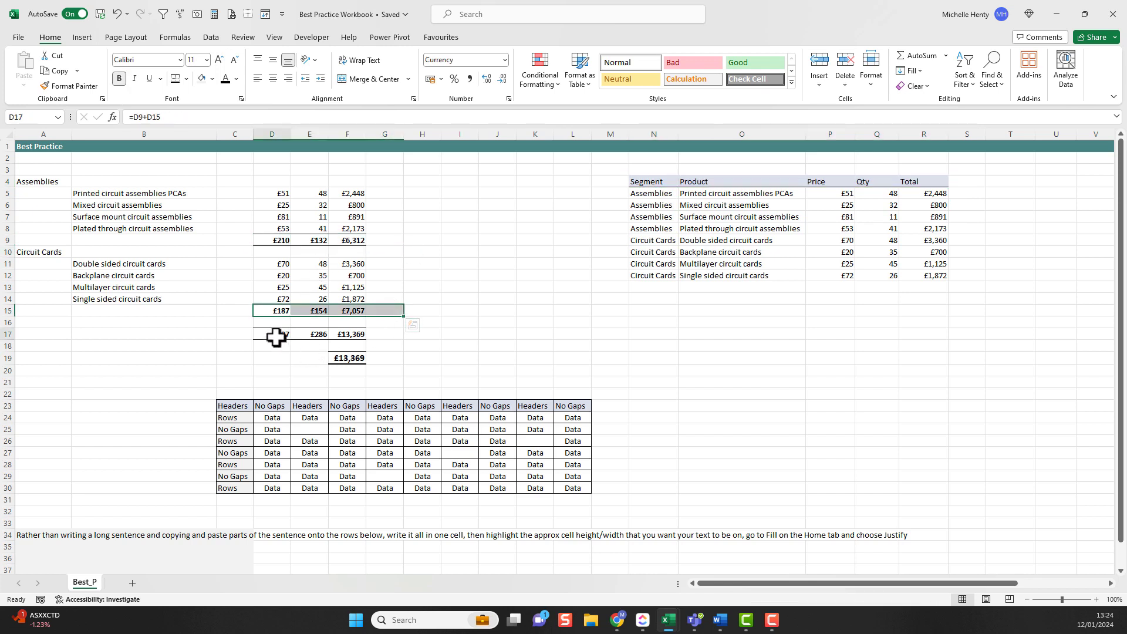
pyautogui.click(354, 357)
pyautogui.moveTo(278, 243); pyautogui.dragTo(358, 241)
pyautogui.moveTo(281, 310); pyautogui.dragTo(347, 311)
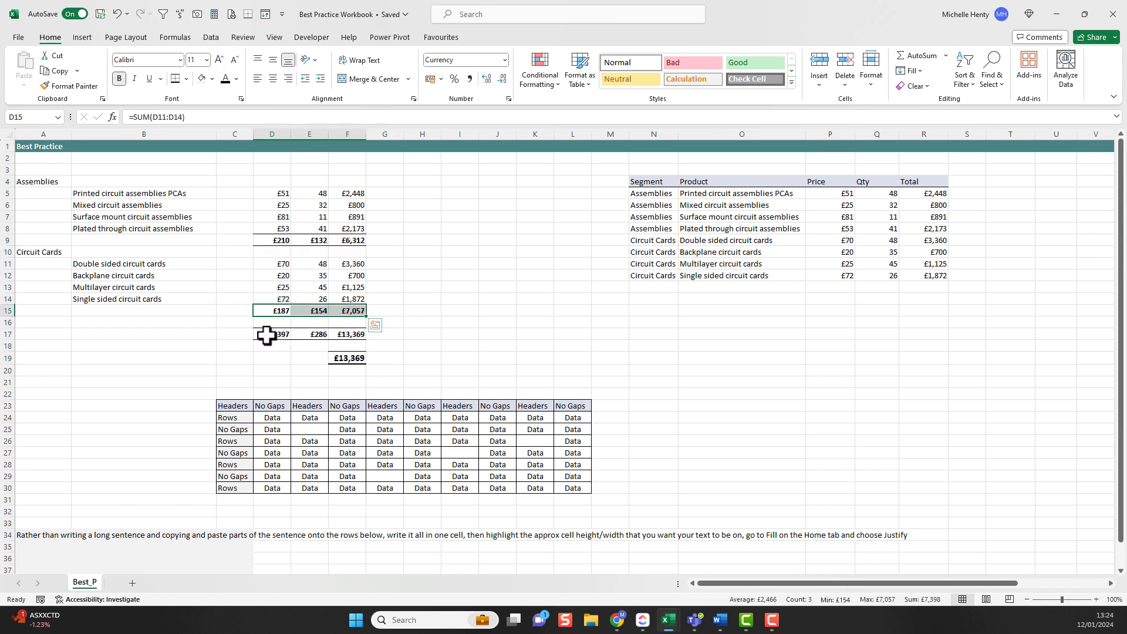
pyautogui.moveTo(267, 335); pyautogui.dragTo(350, 335)
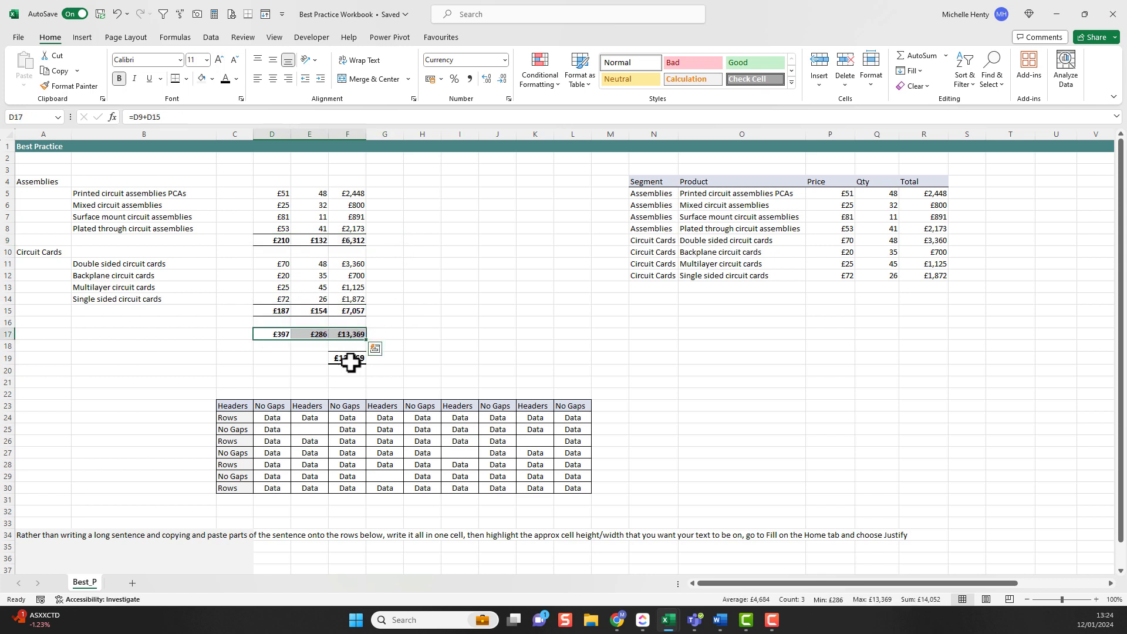
pyautogui.click(357, 356)
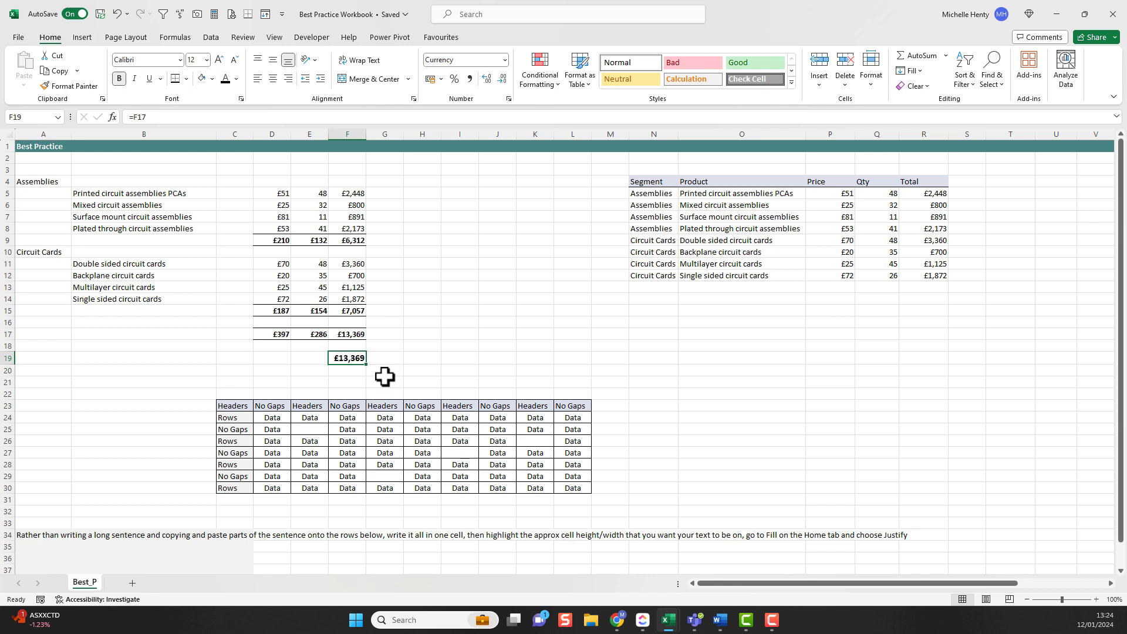
pyautogui.click(279, 311)
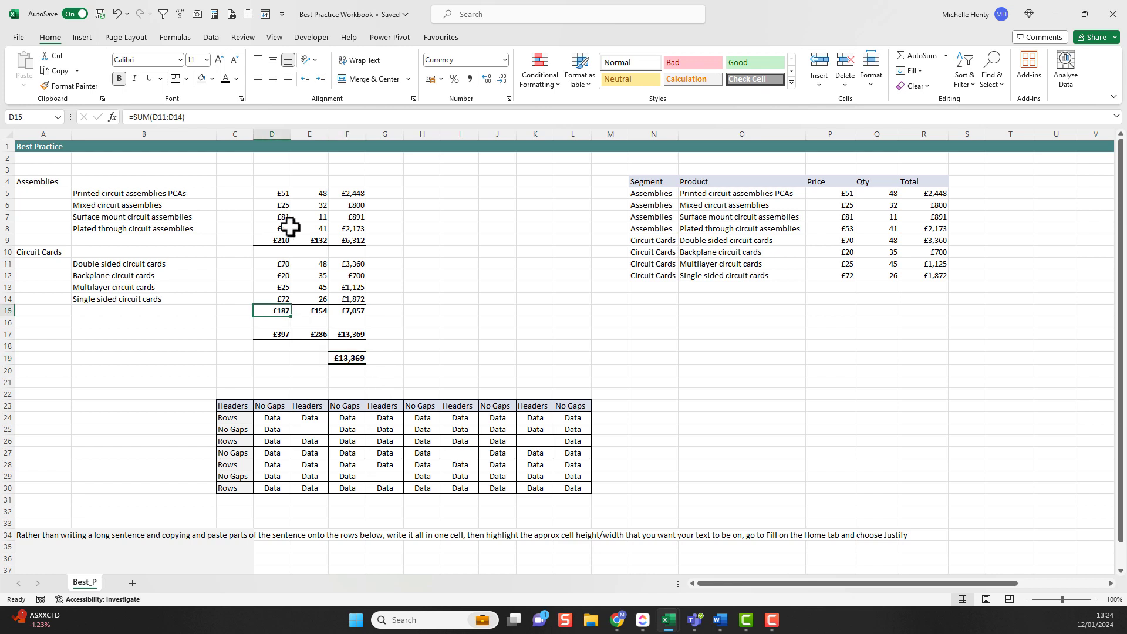
# Compare the unlabelled prices and line-total formulas in the A4:F18 report with the flat list in N4:R12.
pyautogui.click(284, 193)
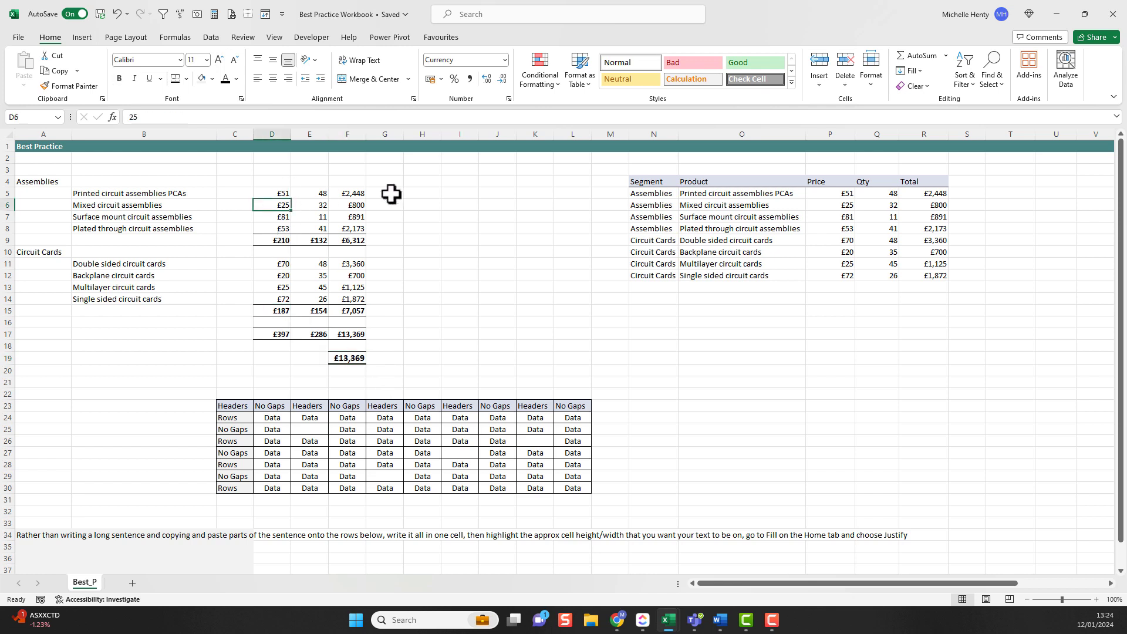
pyautogui.moveTo(347, 193); pyautogui.dragTo(350, 217)
pyautogui.moveTo(350, 276); pyautogui.dragTo(359, 302)
pyautogui.click(348, 206)
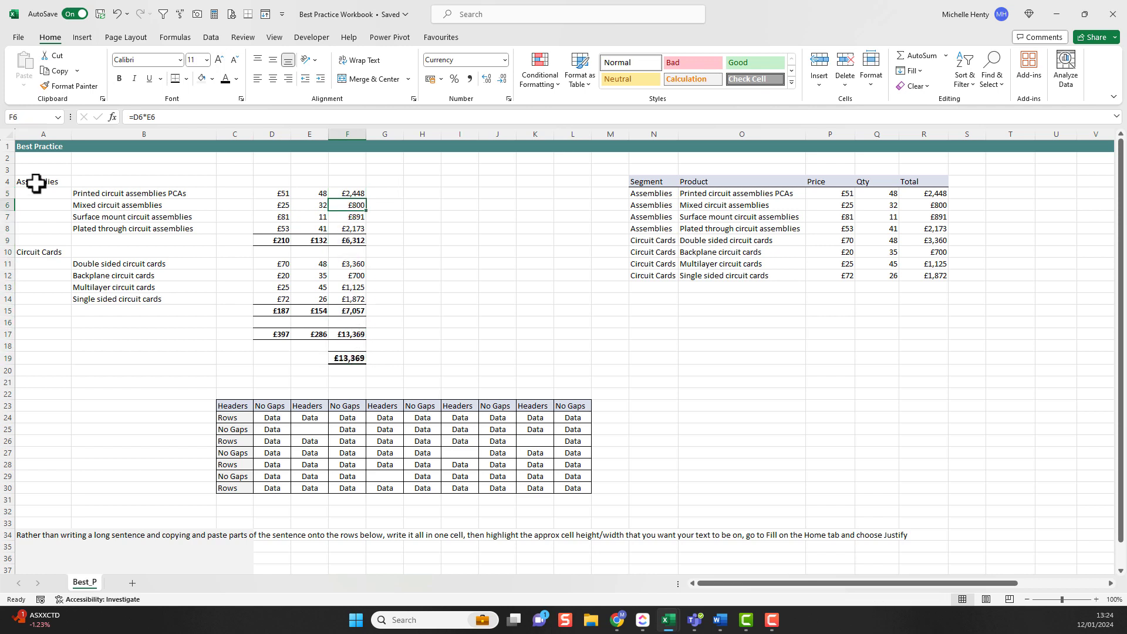
pyautogui.moveTo(36, 183); pyautogui.dragTo(360, 347)
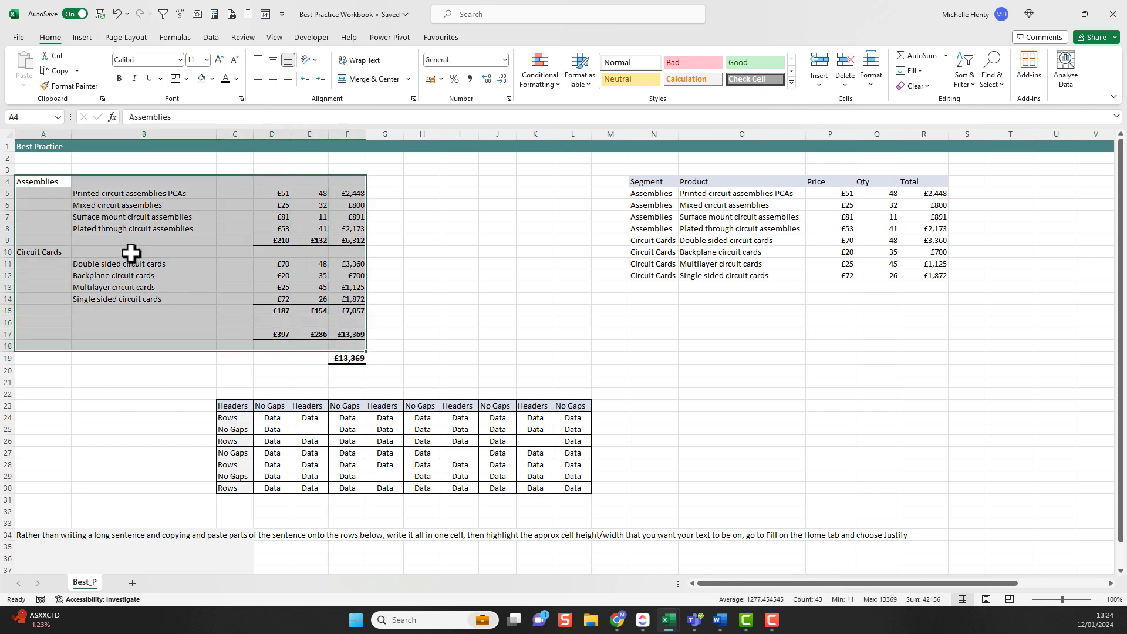
pyautogui.click(28, 183)
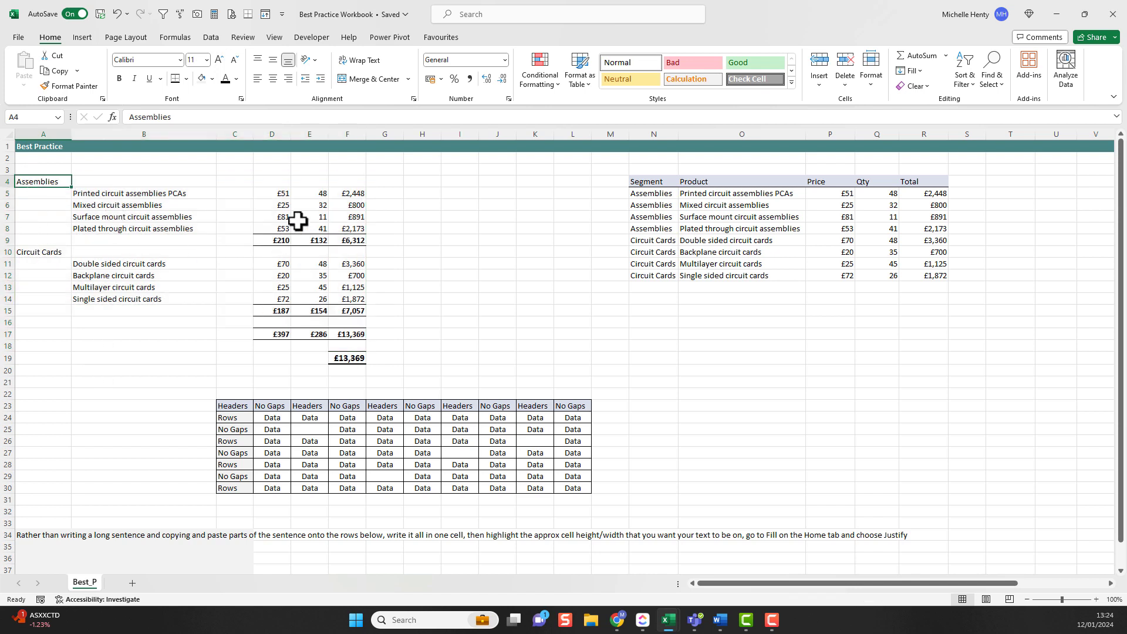
pyautogui.moveTo(287, 196); pyautogui.dragTo(286, 228)
pyautogui.click(346, 219)
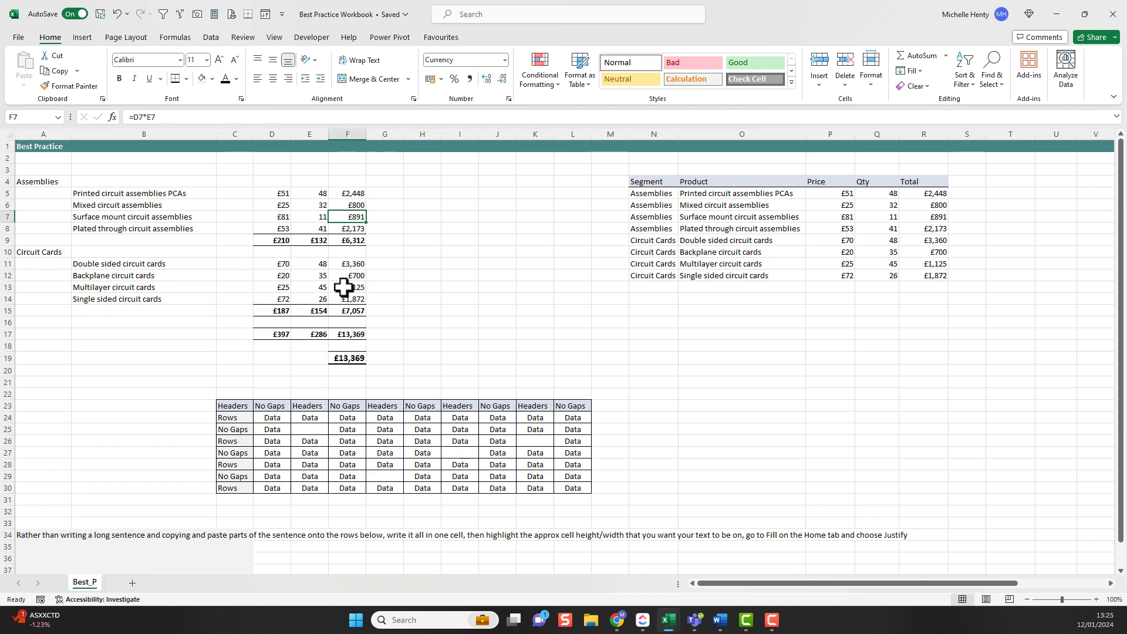
pyautogui.click(343, 287)
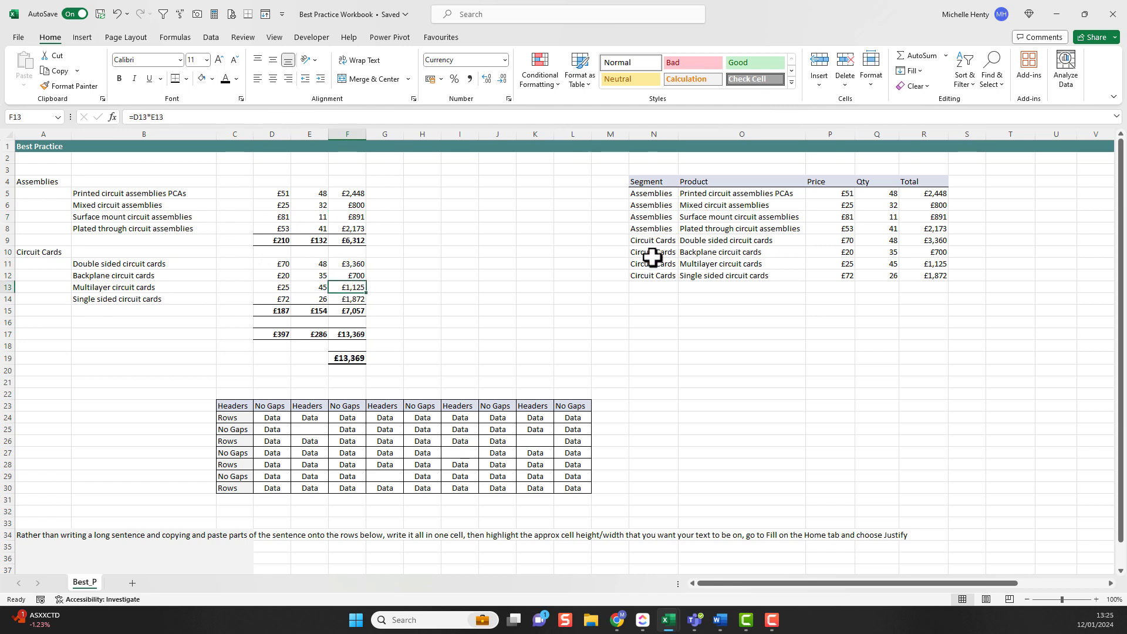
pyautogui.click(665, 202)
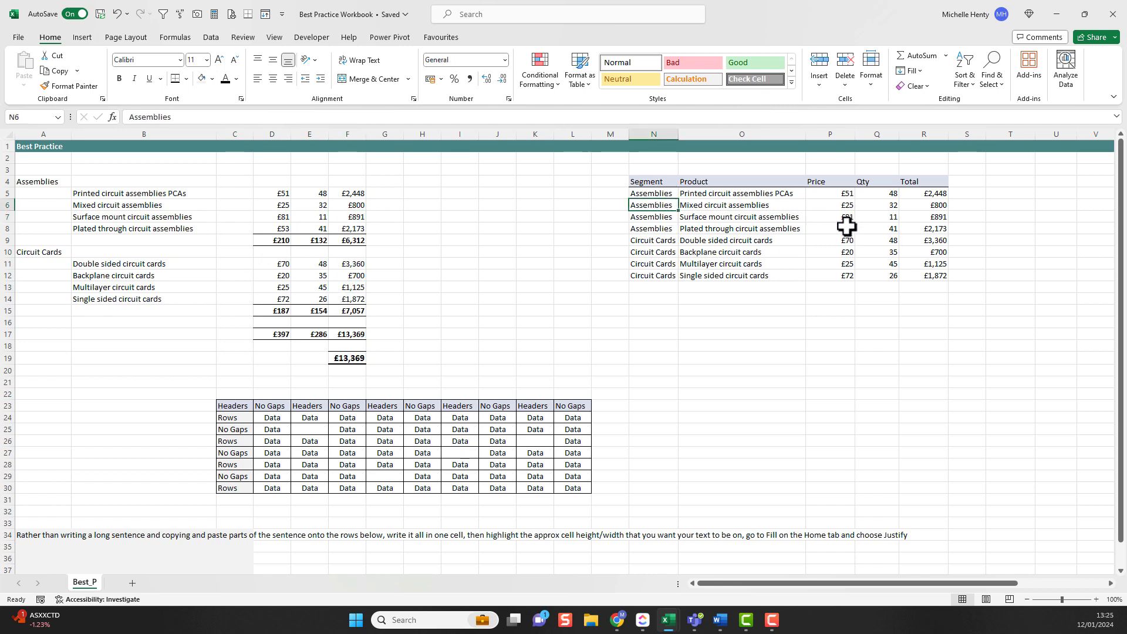
pyautogui.moveTo(656, 186)
pyautogui.mouseDown()
pyautogui.moveTo(804, 188)
pyautogui.moveTo(923, 239)
pyautogui.moveTo(920, 281)
pyautogui.mouseUp()
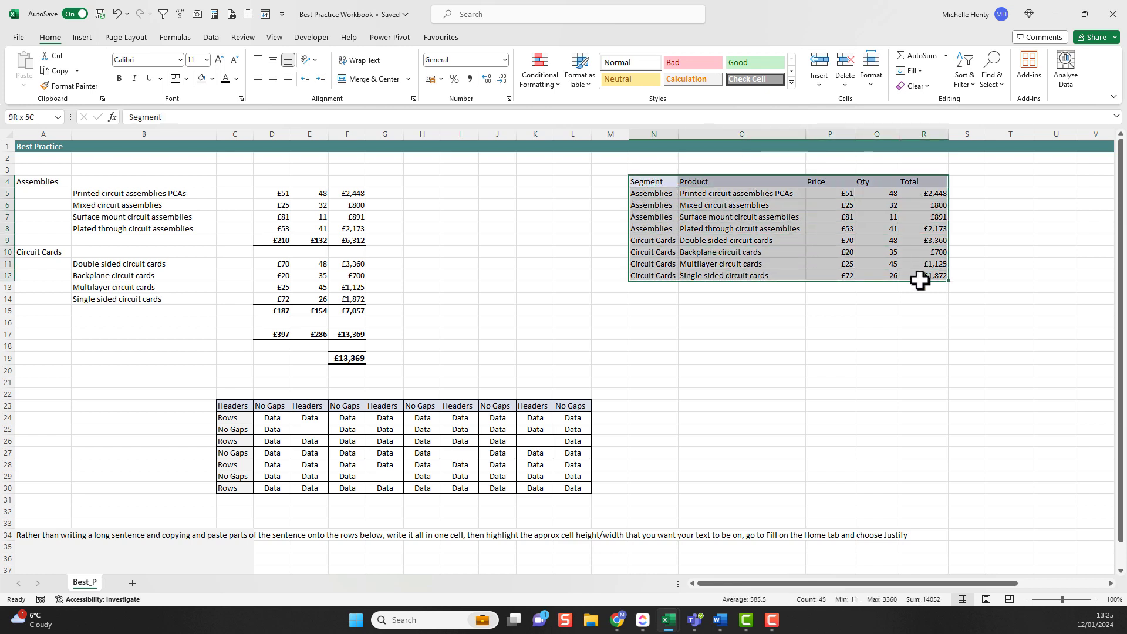
# Convert the segment and product list in N4:R12 into an Excel table with headers.
pyautogui.click(734, 206)
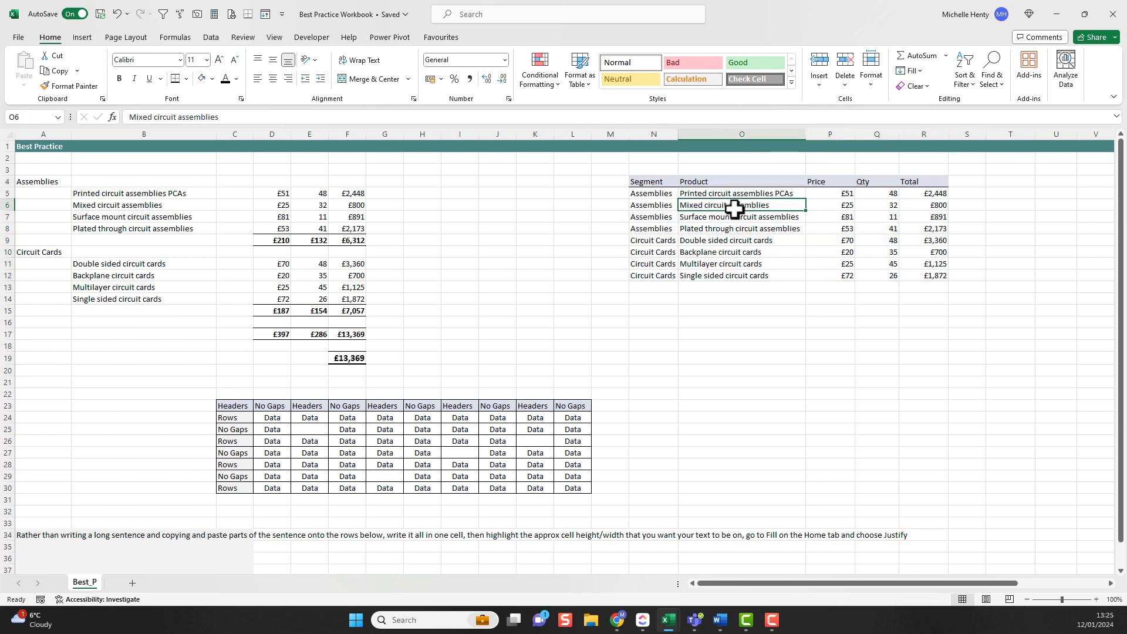
pyautogui.hotkey('ctrl', 't')
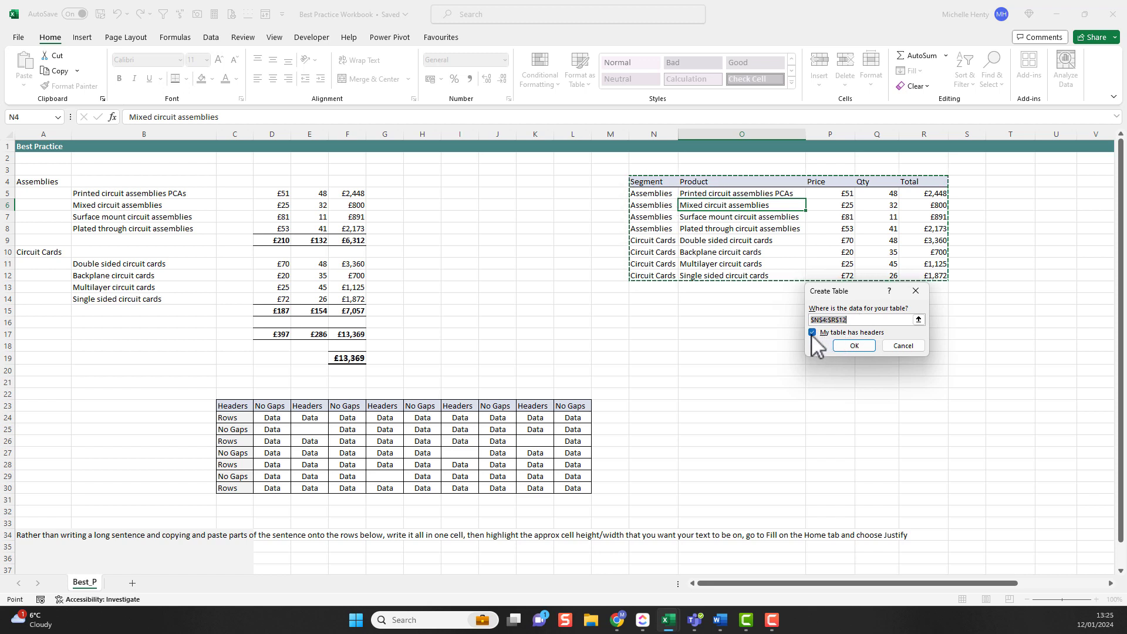
pyautogui.click(854, 346)
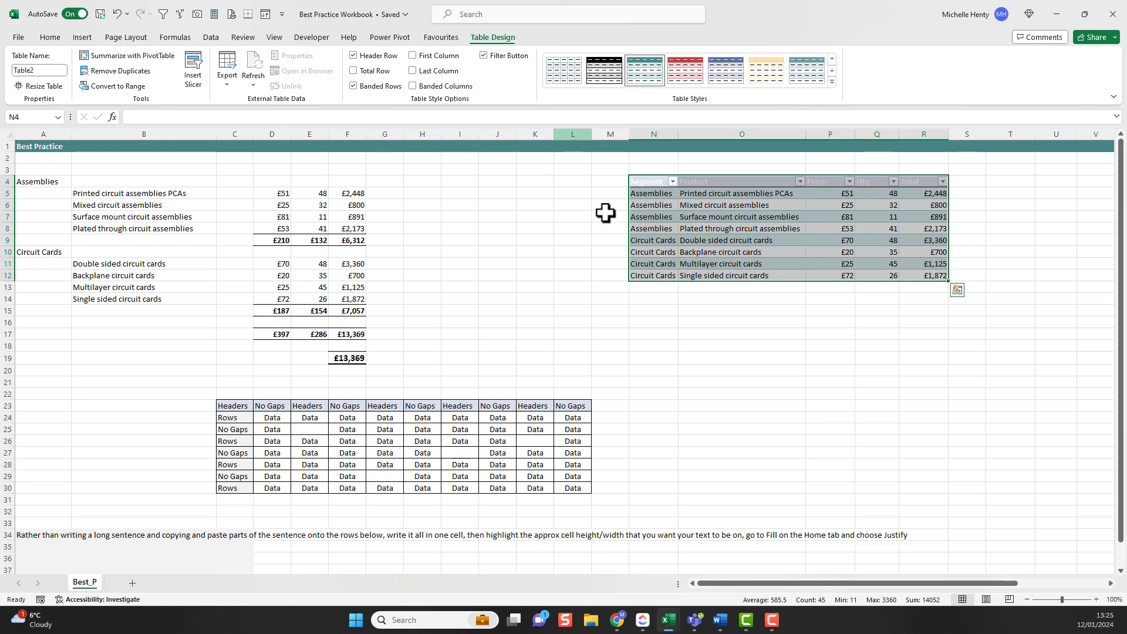
pyautogui.click(579, 205)
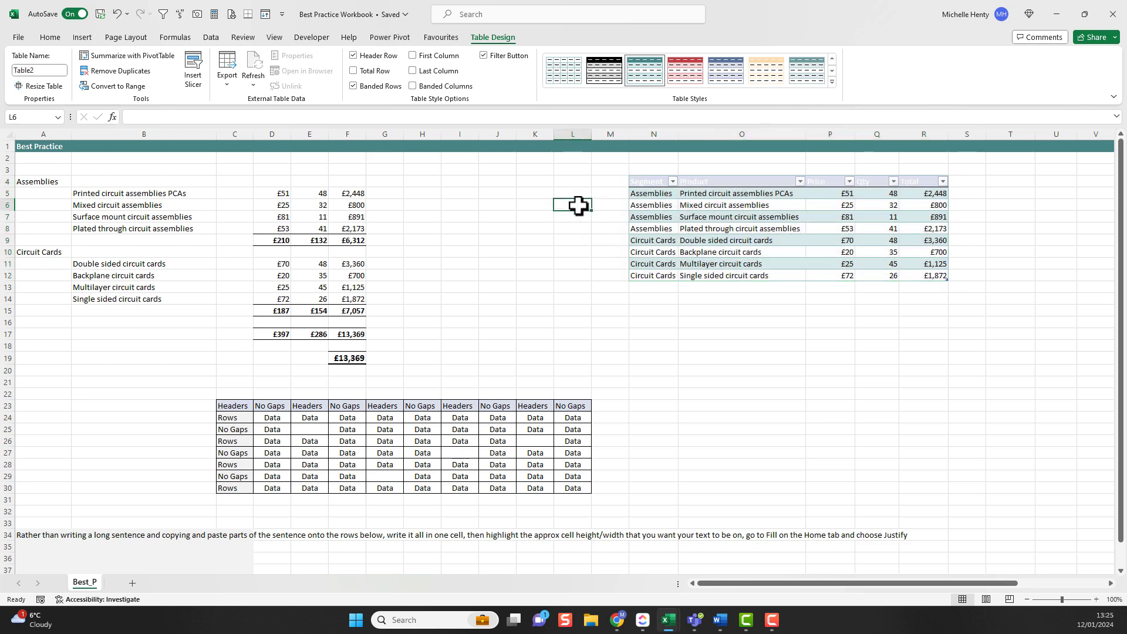
# Apply the plain, unformatted first Light style to the new product table.
pyautogui.click(729, 209)
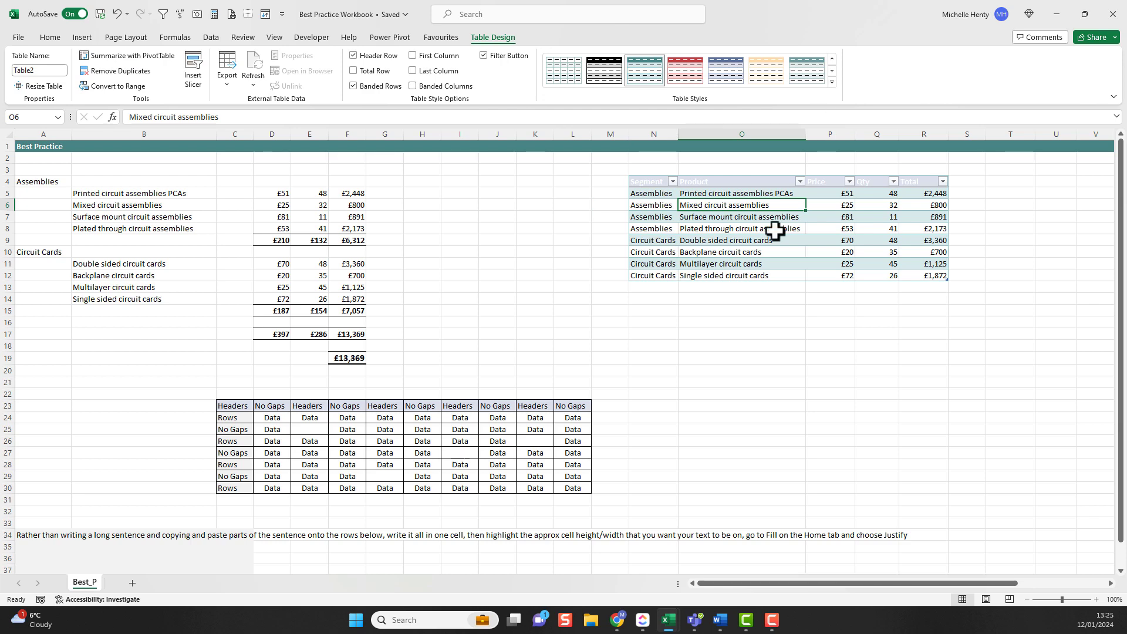
pyautogui.click(833, 82)
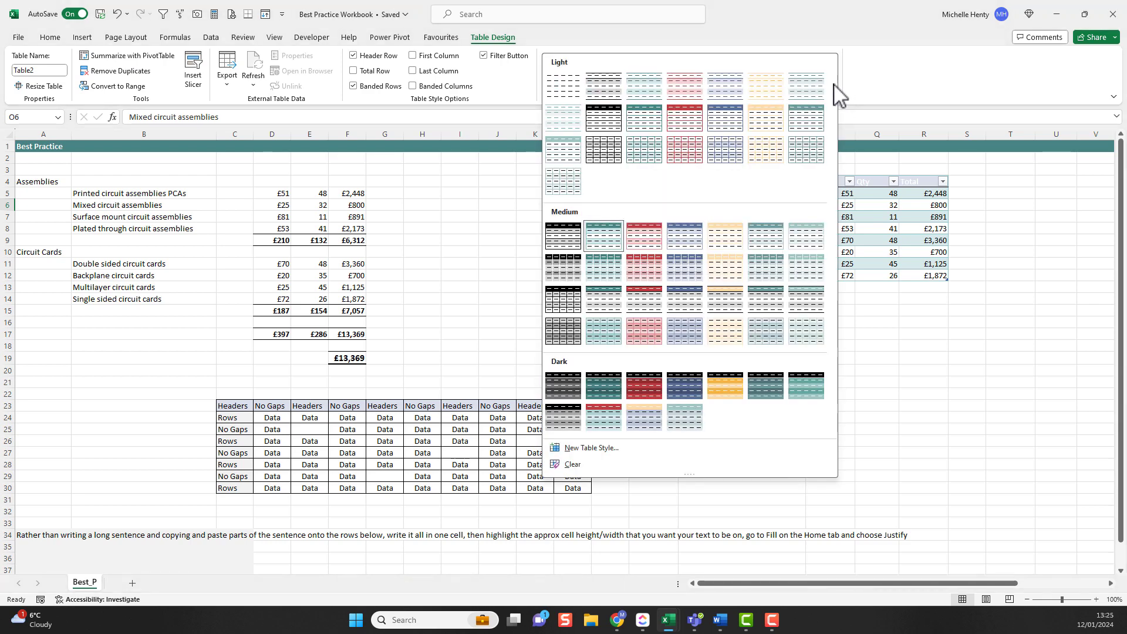
pyautogui.click(558, 91)
pyautogui.click(757, 241)
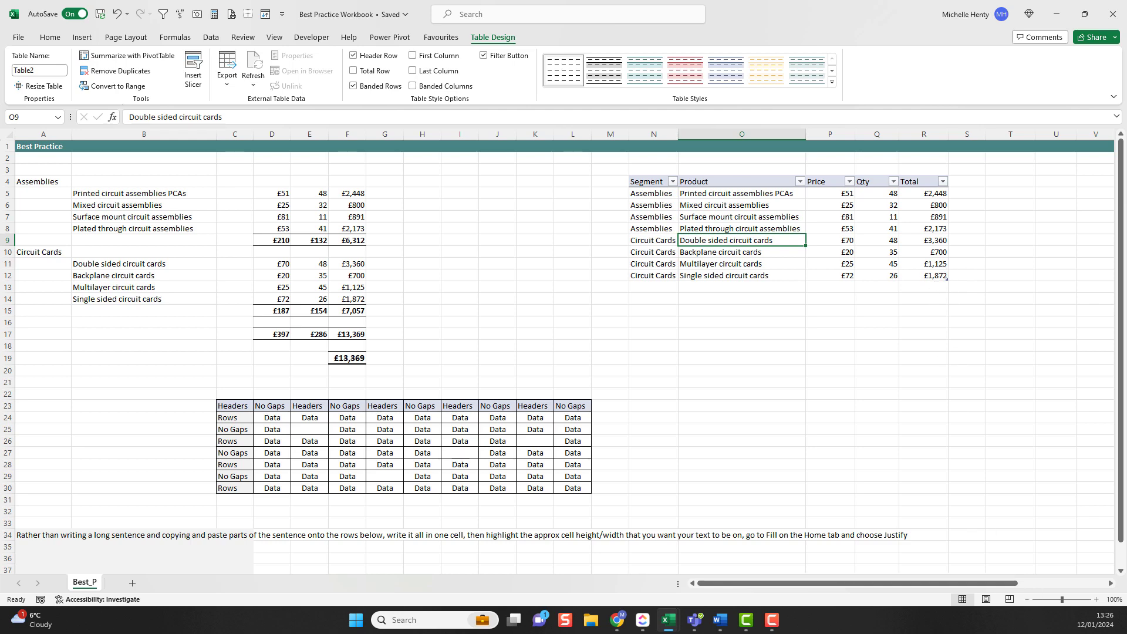
# Append a copy of the four Assemblies rows N5:R8 directly beneath the table, starting at N13.
pyautogui.click(1095, 600)
pyautogui.click(1096, 600)
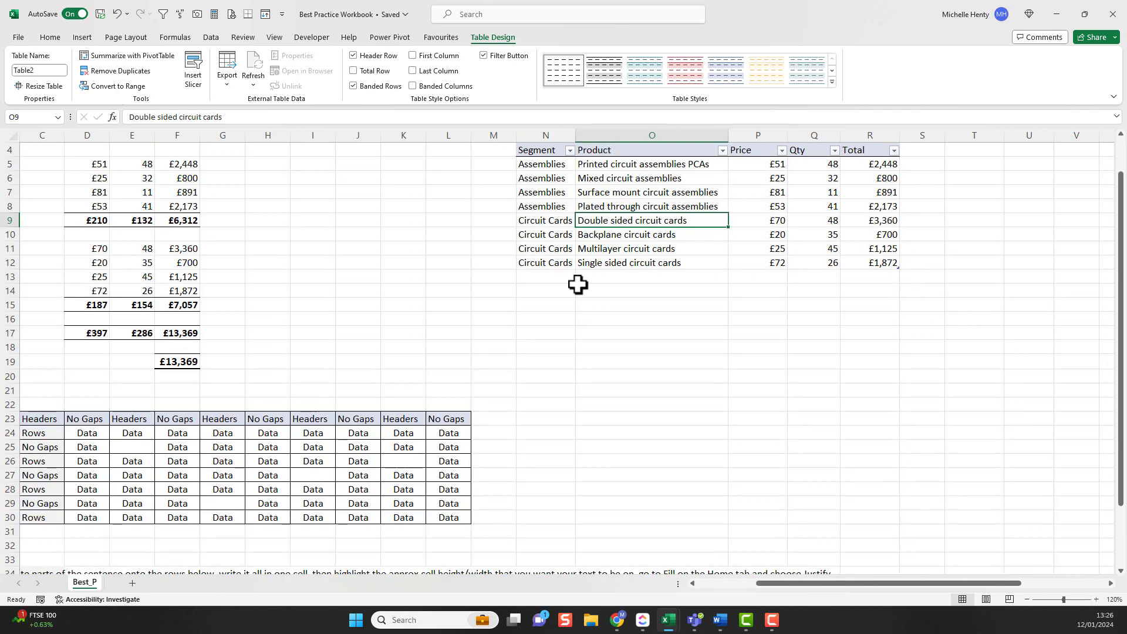
pyautogui.moveTo(533, 164); pyautogui.dragTo(860, 202)
pyautogui.hotkey('ctrl', 'c')
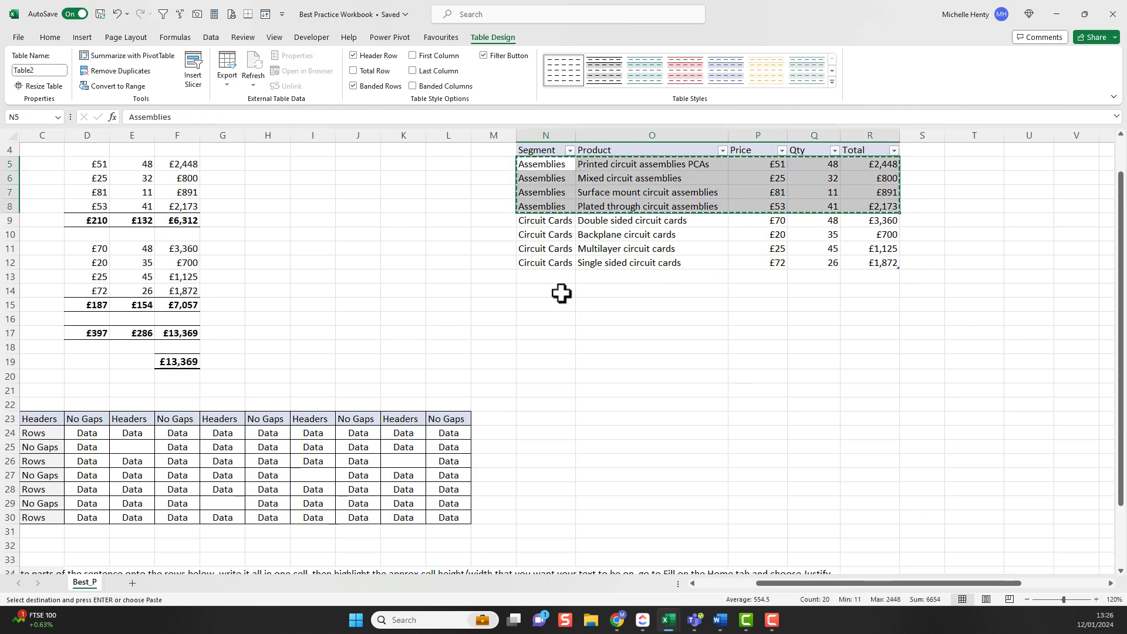
pyautogui.click(557, 277)
pyautogui.hotkey('ctrl', 'v')
pyautogui.click(915, 367)
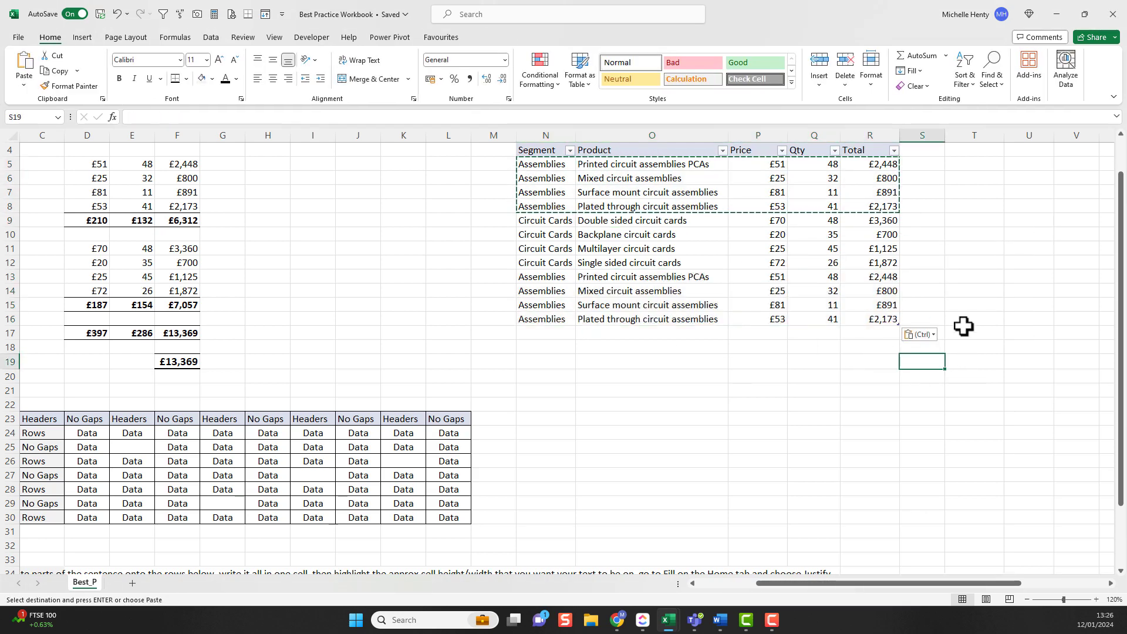
pyautogui.click(964, 327)
pyautogui.press('Escape')
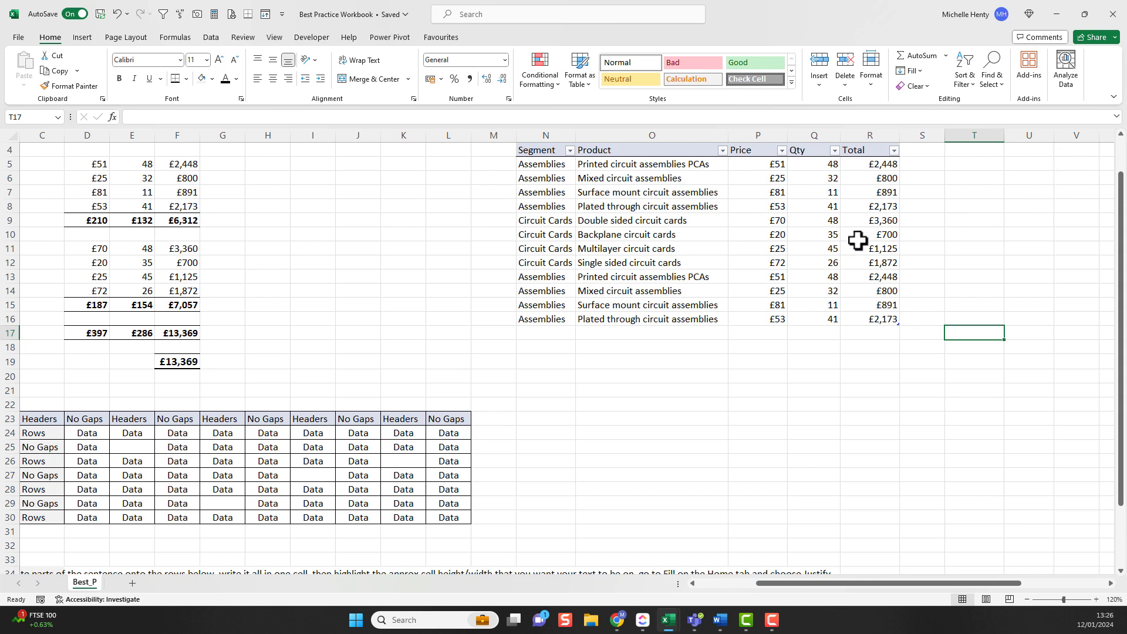
# Check the Total column through the appended rows, R5:R16, and undo the pasted Assemblies rows.
pyautogui.moveTo(867, 167); pyautogui.dragTo(867, 266)
pyautogui.moveTo(895, 165); pyautogui.dragTo(886, 320)
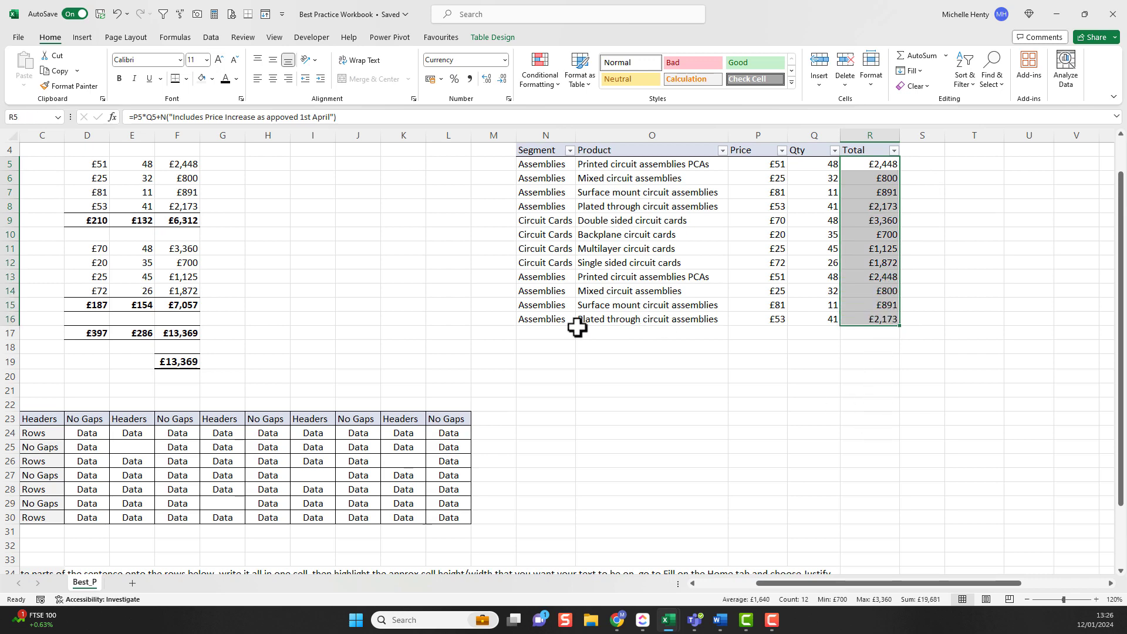
pyautogui.click(925, 163)
pyautogui.hotkey('ctrl', 'z')
pyautogui.scroll(1, 546, 226)
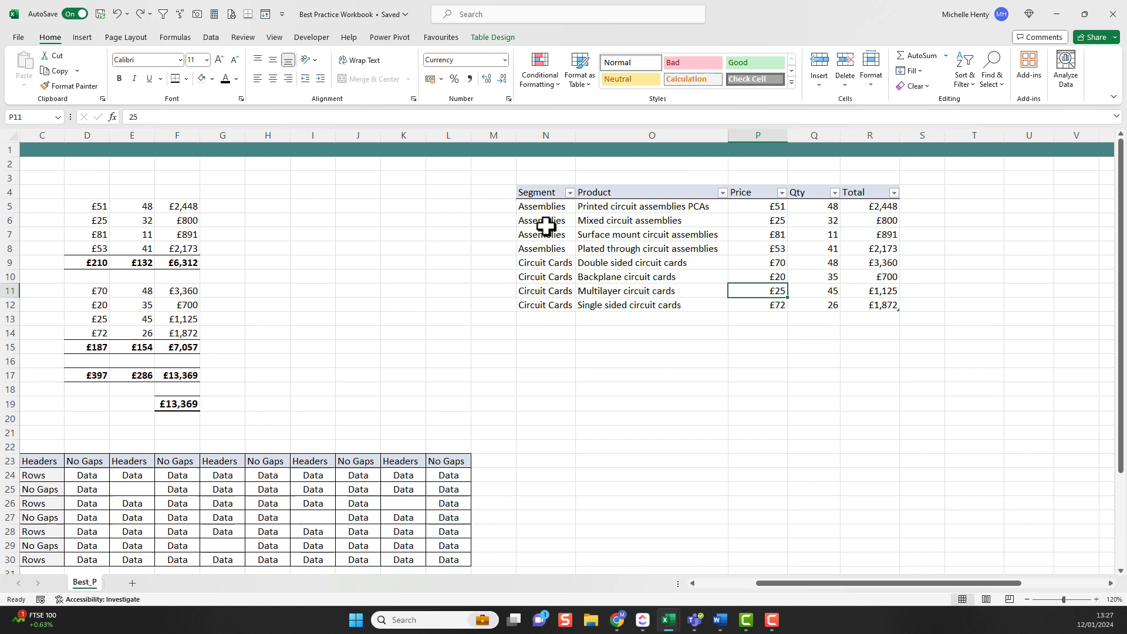
# Build a summary block in T4:U6 with Segment and Total headings and the segments Assemblies and Circuit Cards copied from the table.
pyautogui.click(538, 192)
pyautogui.hotkey('ctrl', 'c')
pyautogui.click(975, 193)
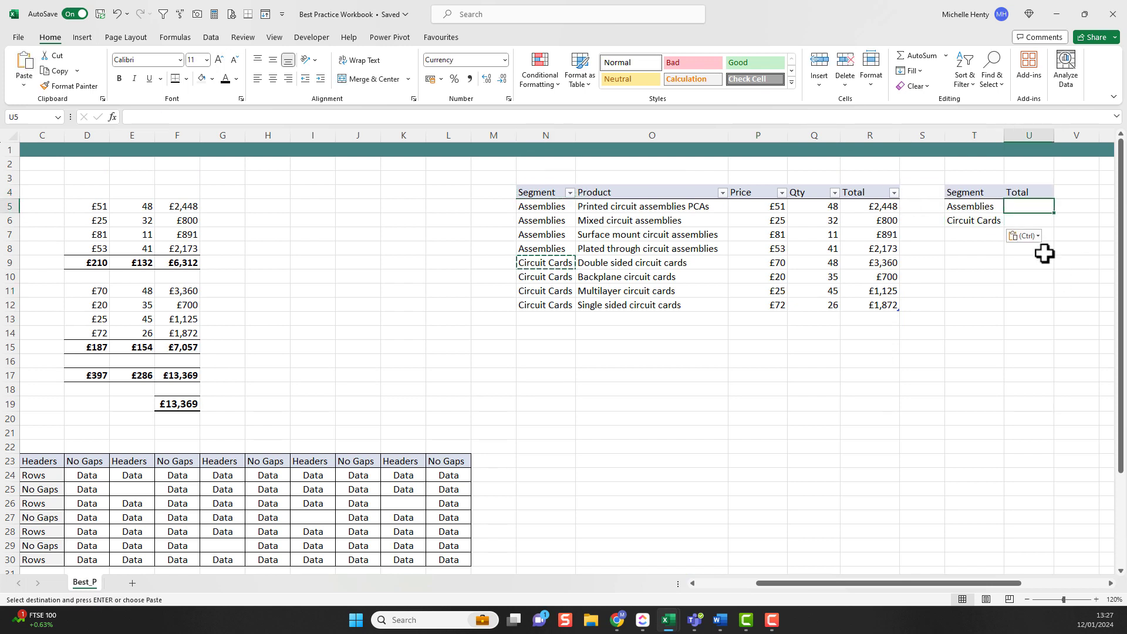
# In U5, total the Assemblies segment with SUMIFS, using $R$5:$R$12 as sum range, $N$5:$N$12 as criteria range and T5 as criterion.
pyautogui.write('=SUM')
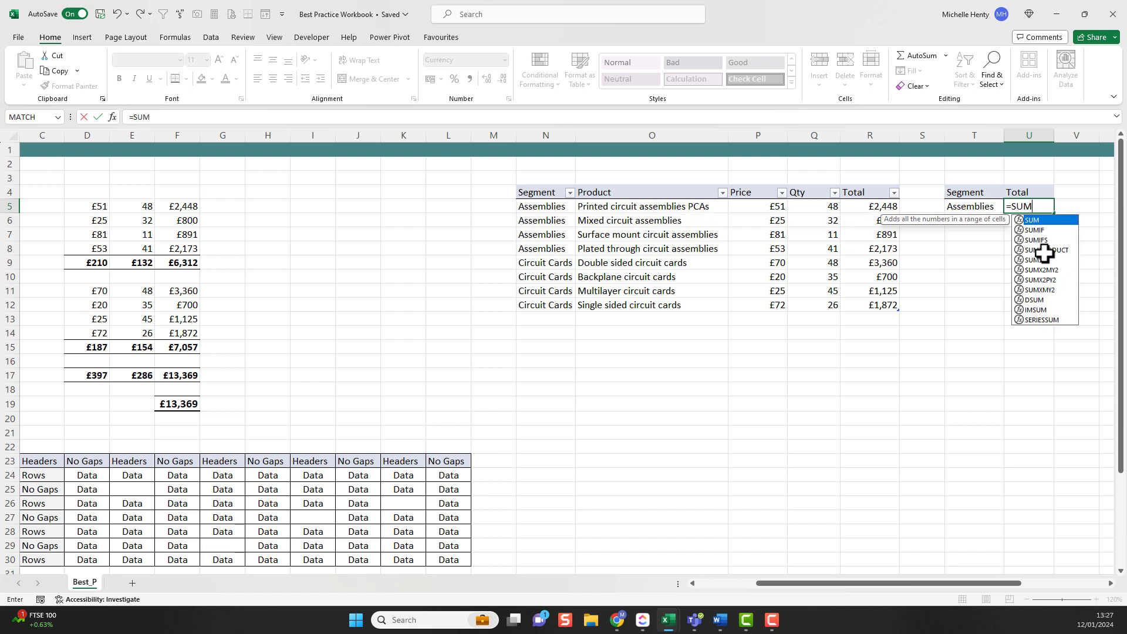
pyautogui.doubleClick(1039, 240)
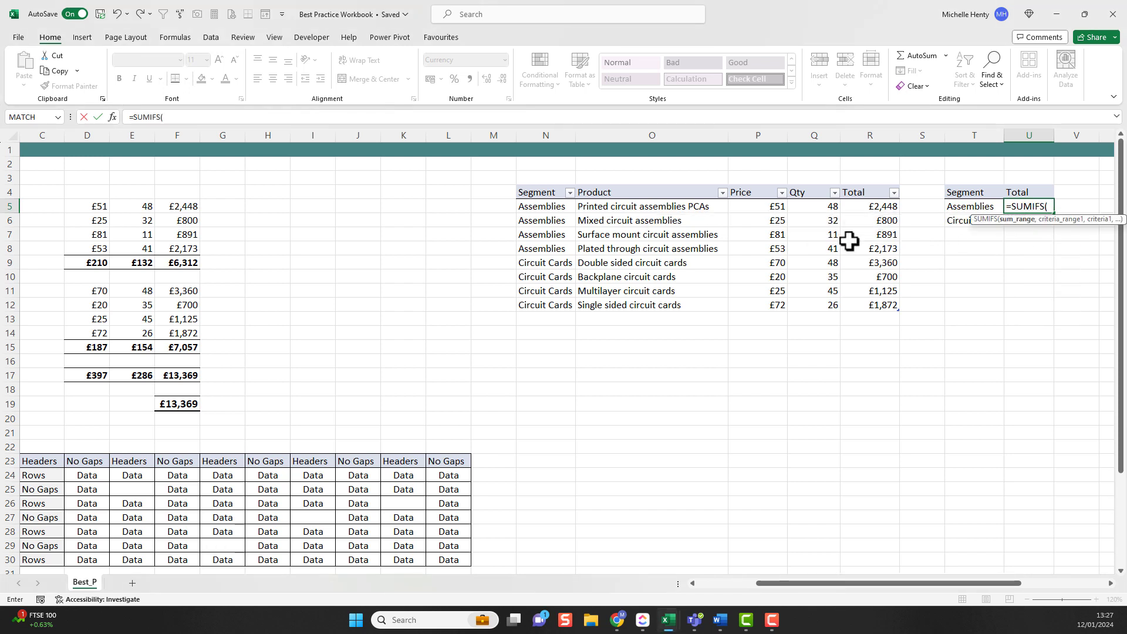
pyautogui.moveTo(879, 211); pyautogui.dragTo(863, 304)
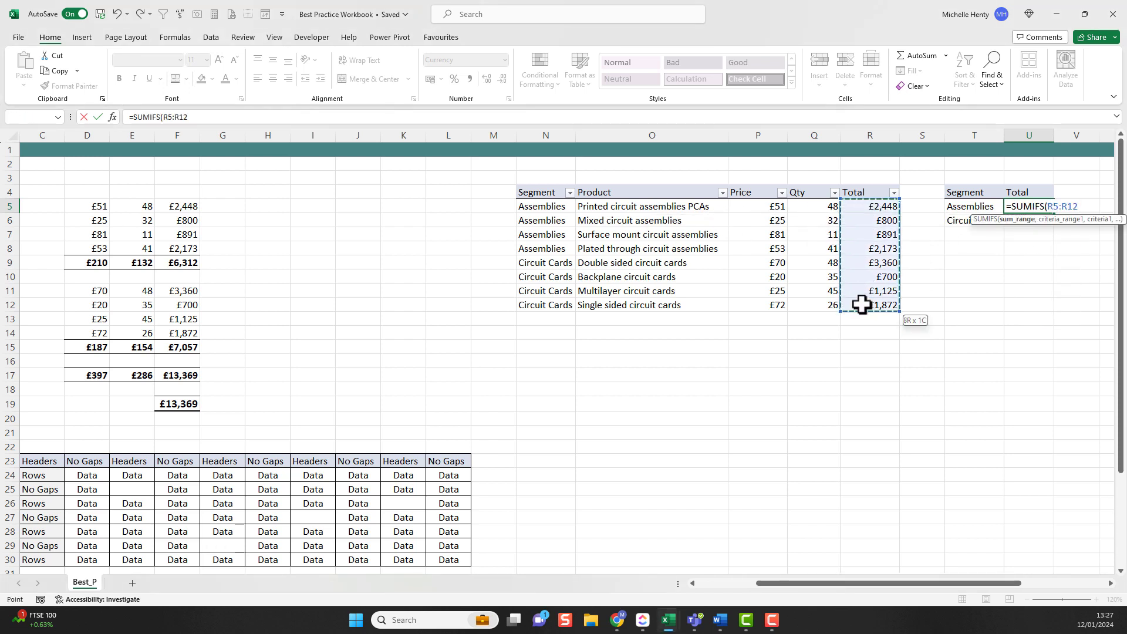
pyautogui.press('F4')
pyautogui.write(',')
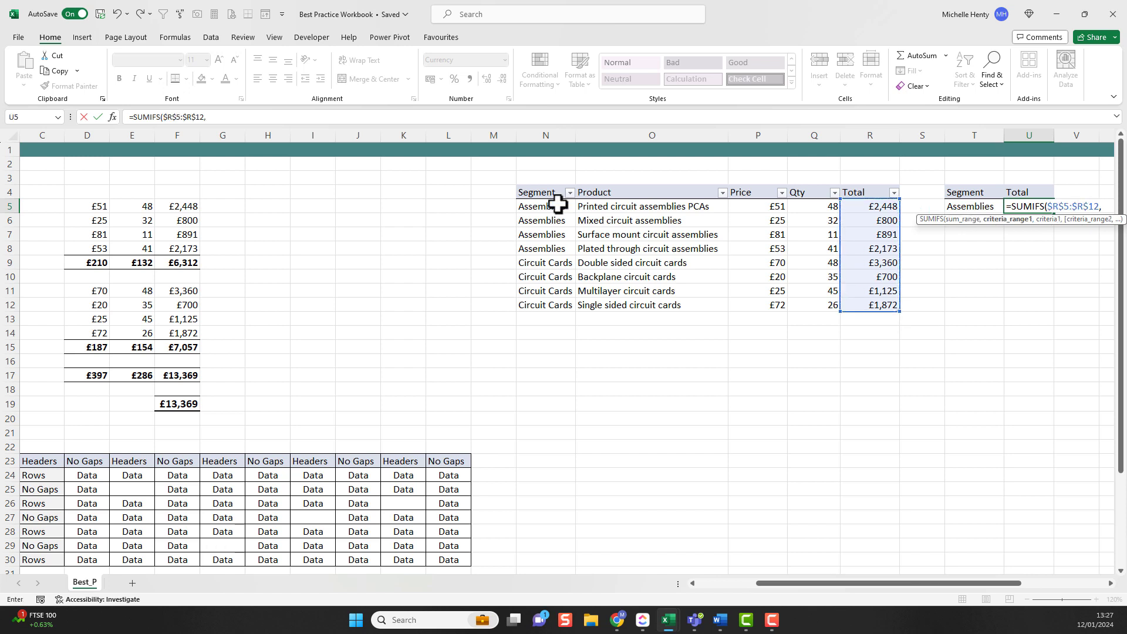
pyautogui.moveTo(558, 204); pyautogui.dragTo(559, 302)
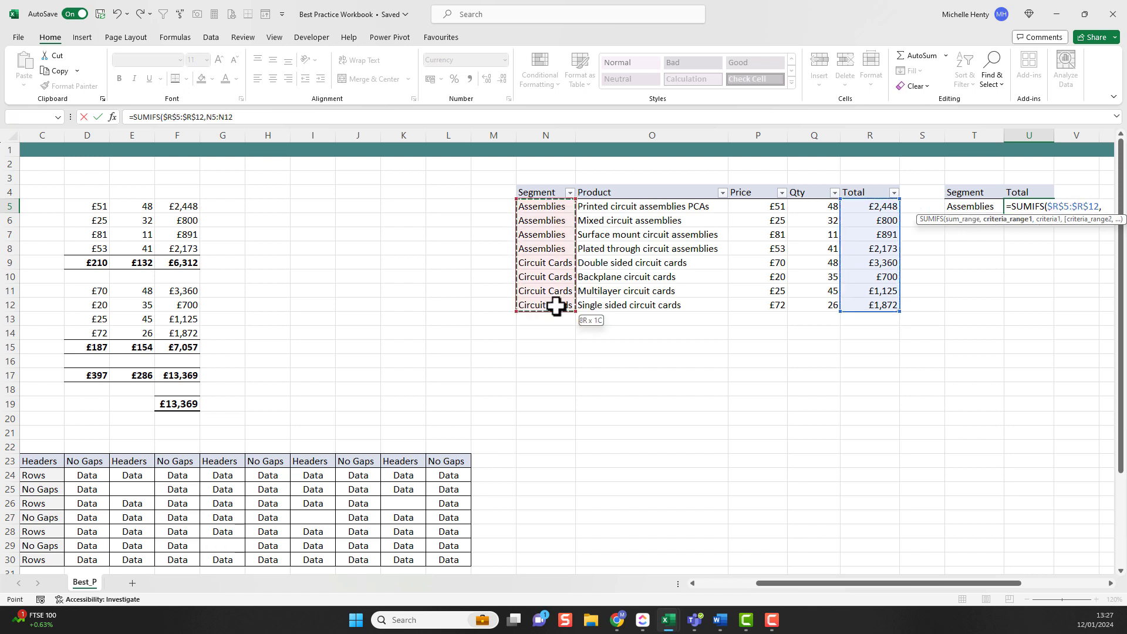
pyautogui.press('F4')
pyautogui.write(',')
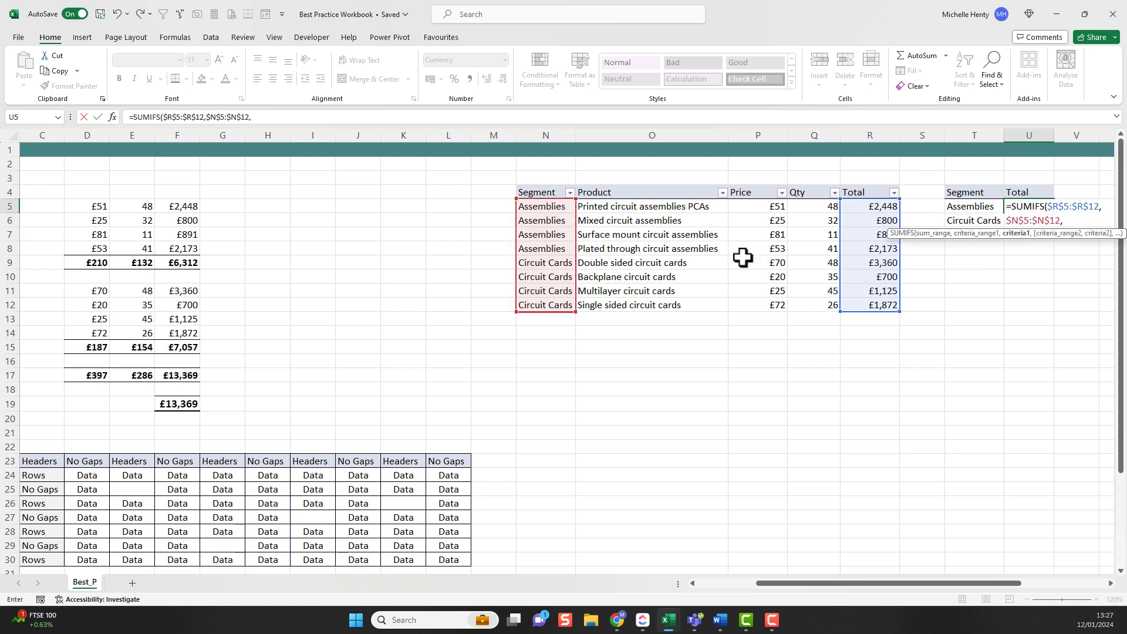
pyautogui.click(974, 206)
pyautogui.press('Return')
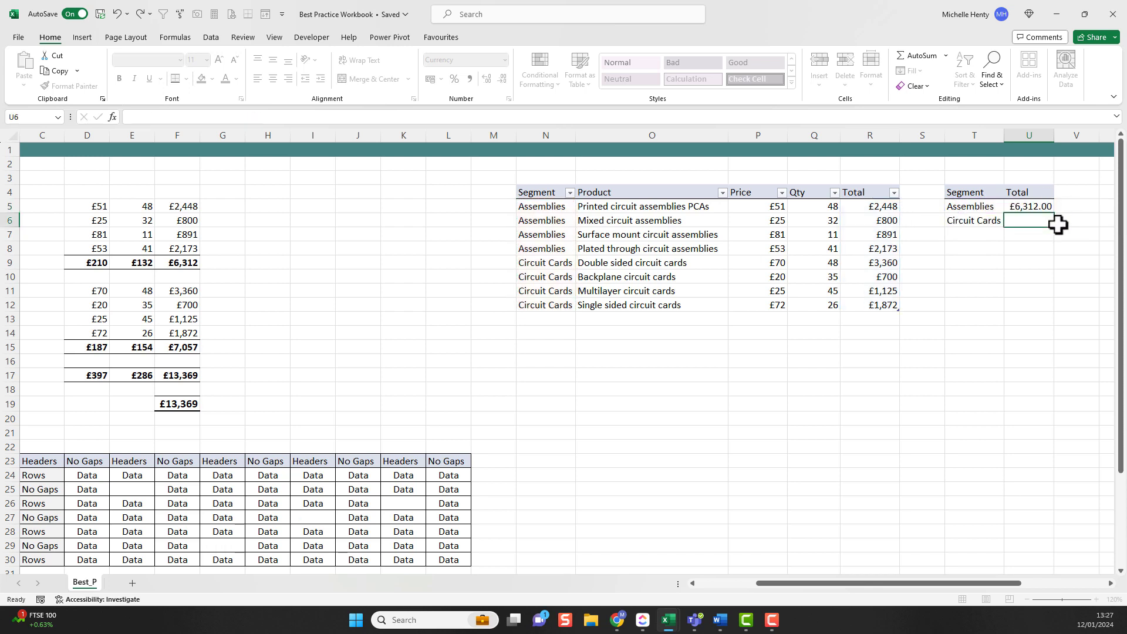
# Fill the SUMIFS formula down to U6 for Circuit Cards and sum U5:U6 in U7.
pyautogui.click(1043, 207)
pyautogui.moveTo(1055, 217); pyautogui.dragTo(1054, 228)
pyautogui.click(1026, 234)
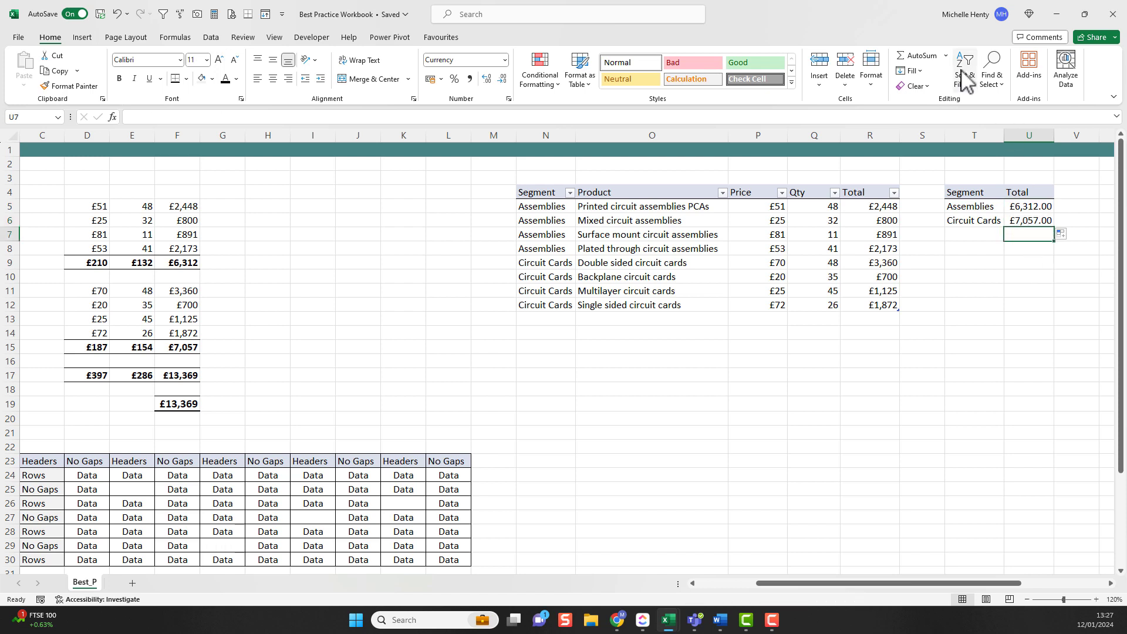
pyautogui.click(917, 55)
pyautogui.press('Return')
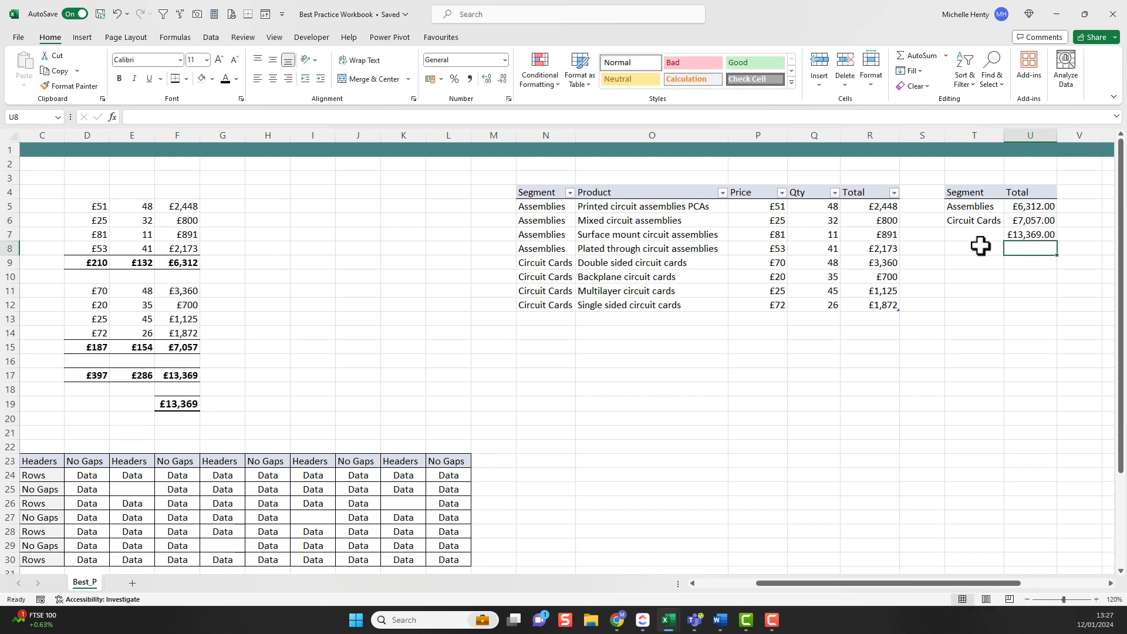
pyautogui.click(1032, 233)
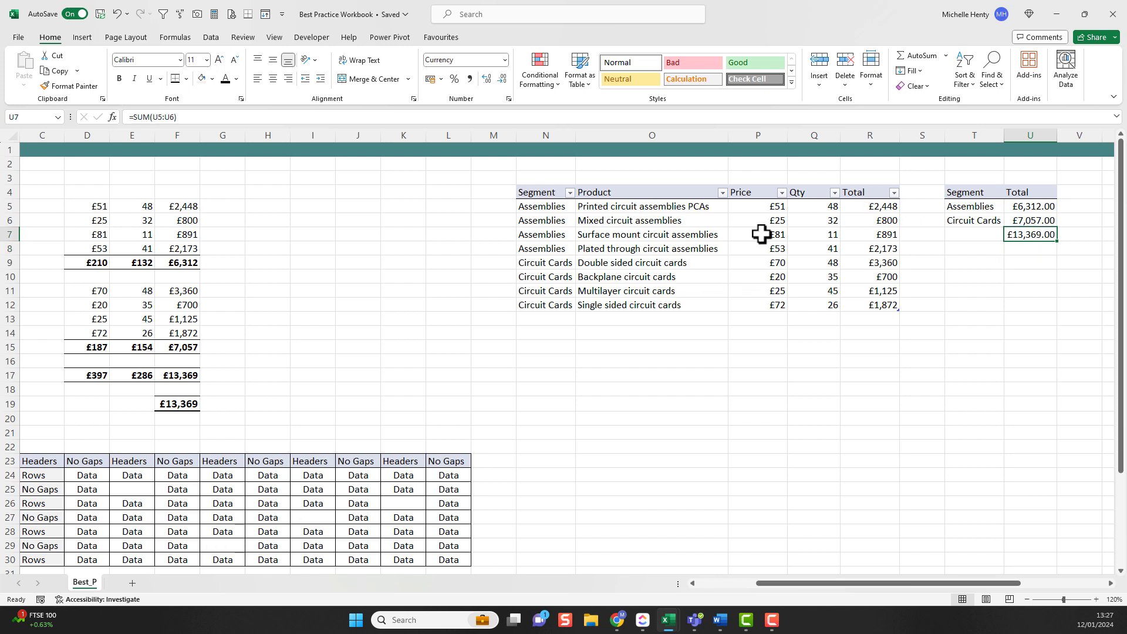
# Paste a copy of the Assemblies rows N5:R8 beneath the table at N13 to test the summary formulas.
pyautogui.moveTo(564, 206); pyautogui.dragTo(851, 253)
pyautogui.hotkey('ctrl', 'c')
pyautogui.click(554, 319)
pyautogui.hotkey('ctrl', 'v')
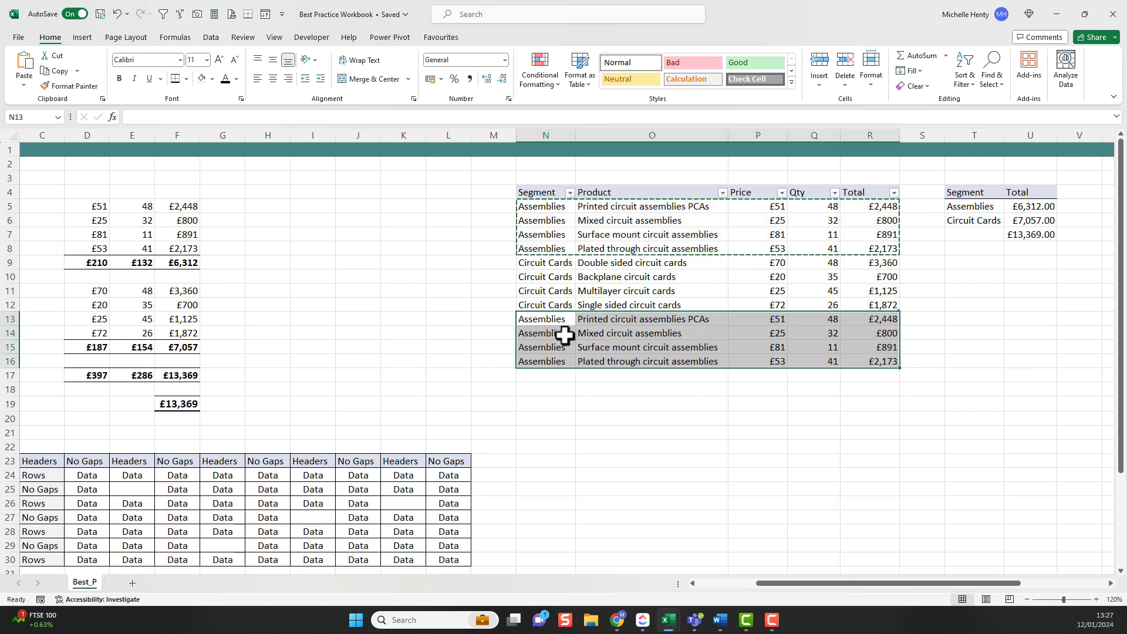
pyautogui.click(612, 391)
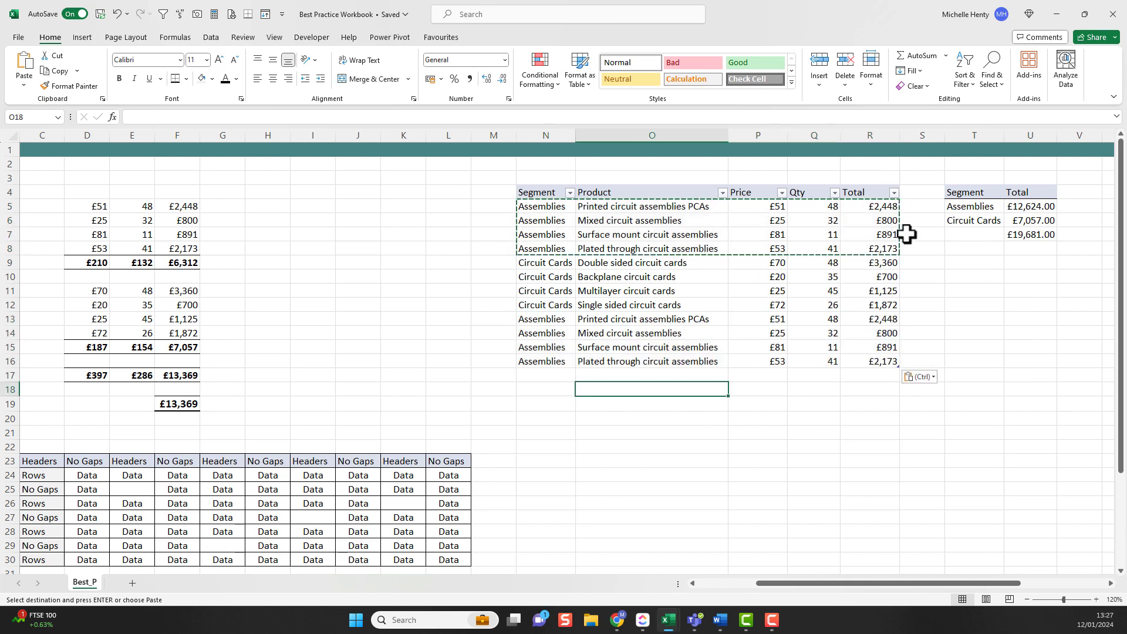
pyautogui.press('Escape')
# Inspect the Assemblies SUMIFS formula in U5, the overall total in U7 and the extended Total column R5:R16.
pyautogui.click(1035, 208)
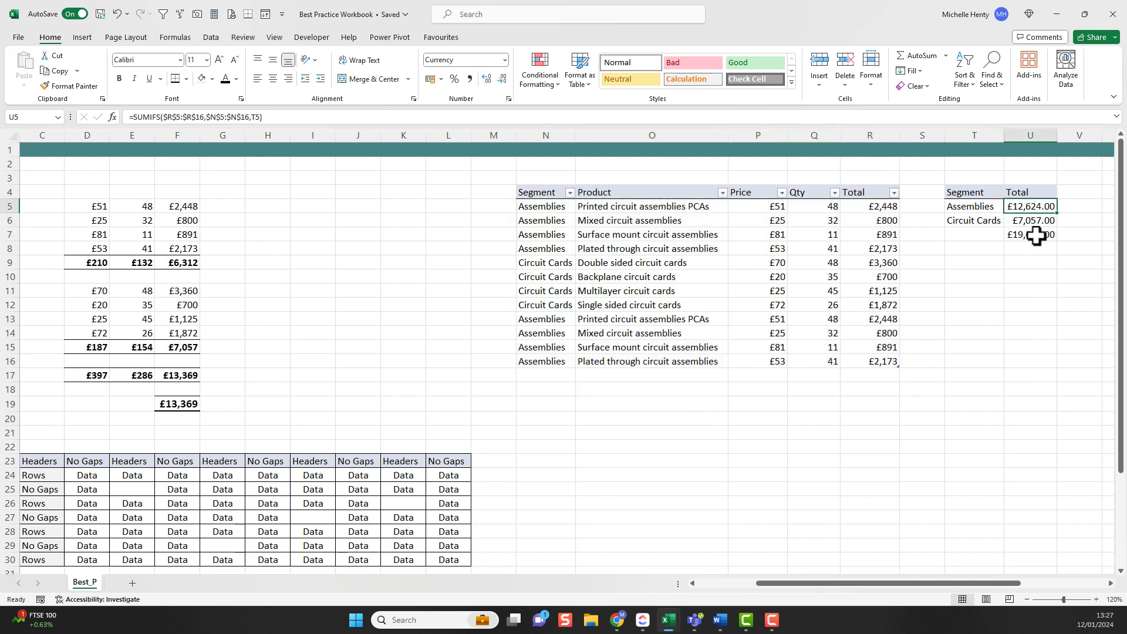
pyautogui.click(1036, 235)
pyautogui.moveTo(867, 207); pyautogui.dragTo(880, 364)
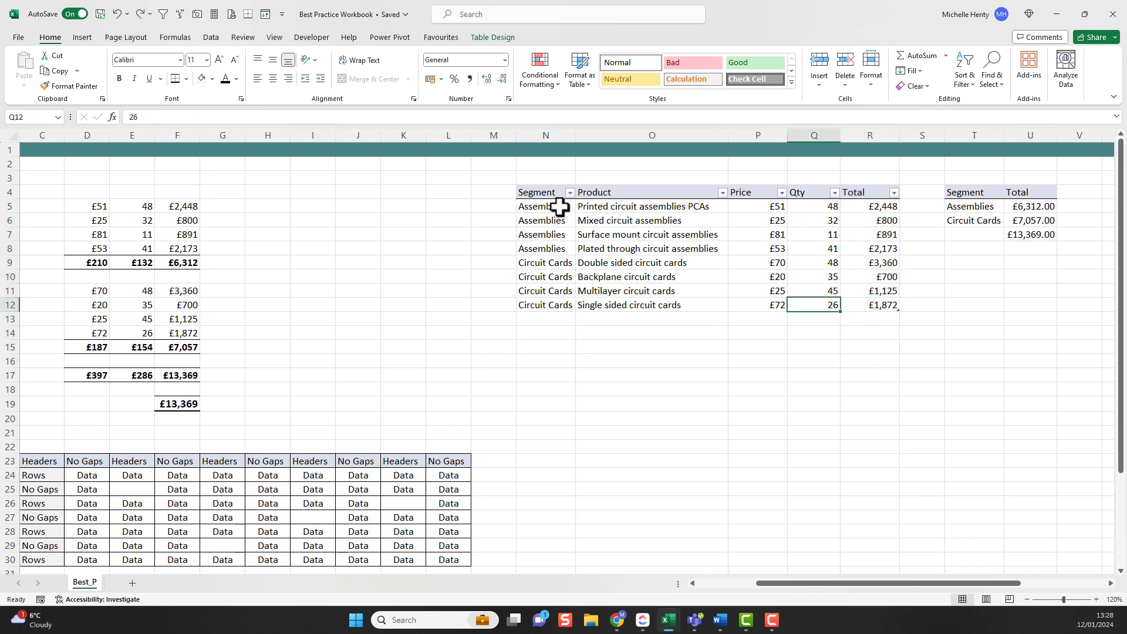
# Insert a 2-D clustered bar chart from Product O5:O12 and Total R5:R12, and position it below the table.
pyautogui.moveTo(617, 206); pyautogui.dragTo(629, 304)
pyautogui.moveTo(860, 207); pyautogui.dragTo(875, 302)
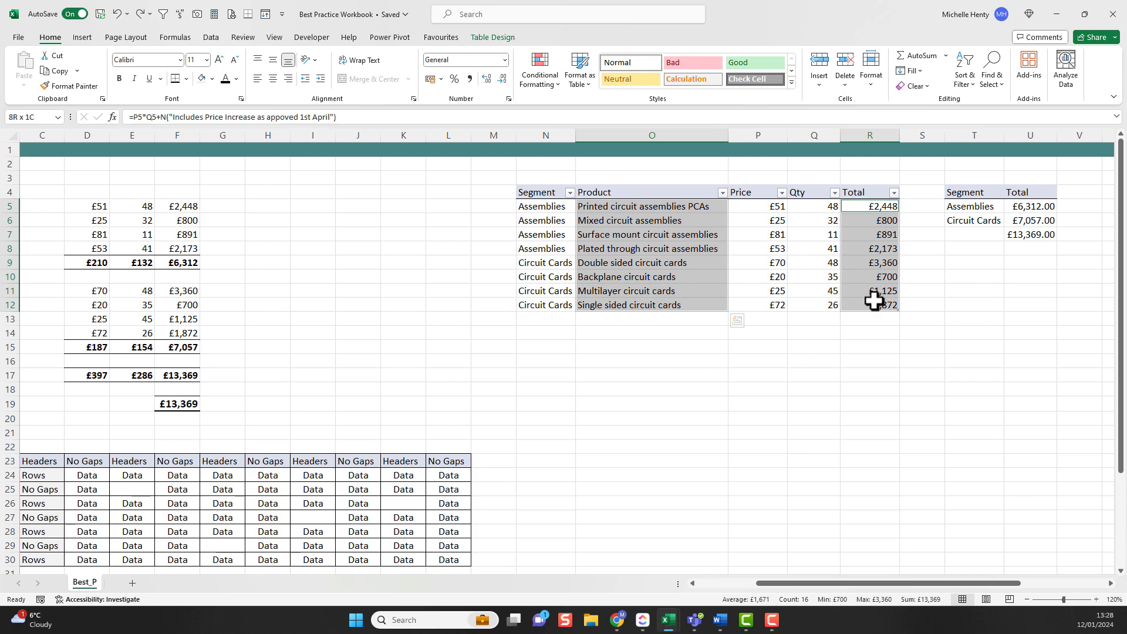
pyautogui.click(83, 37)
pyautogui.click(376, 55)
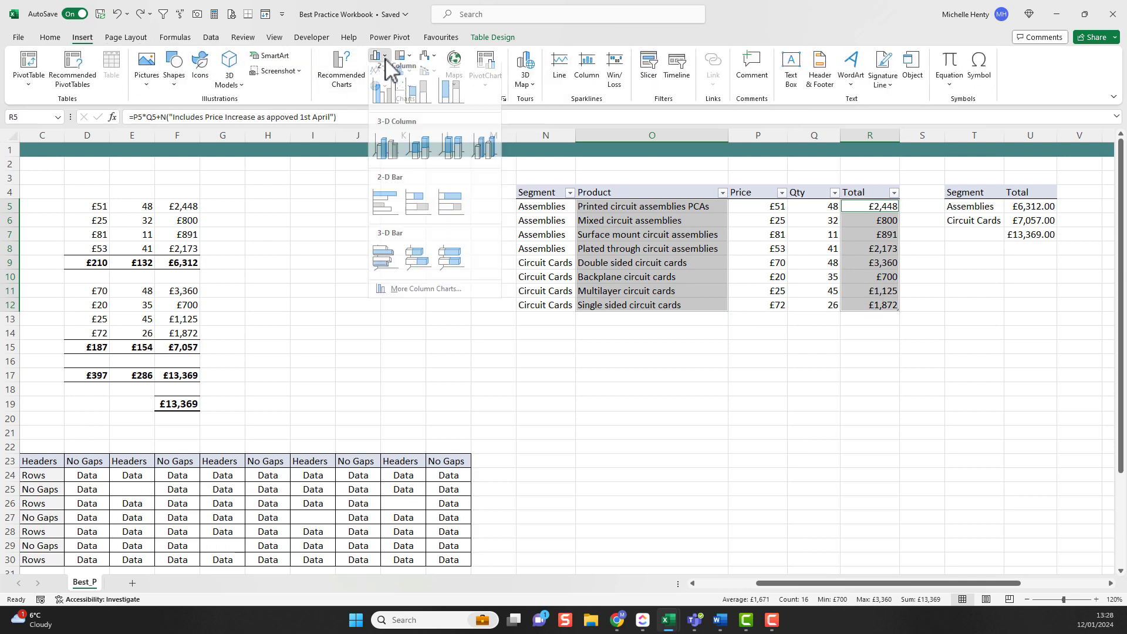
pyautogui.click(386, 207)
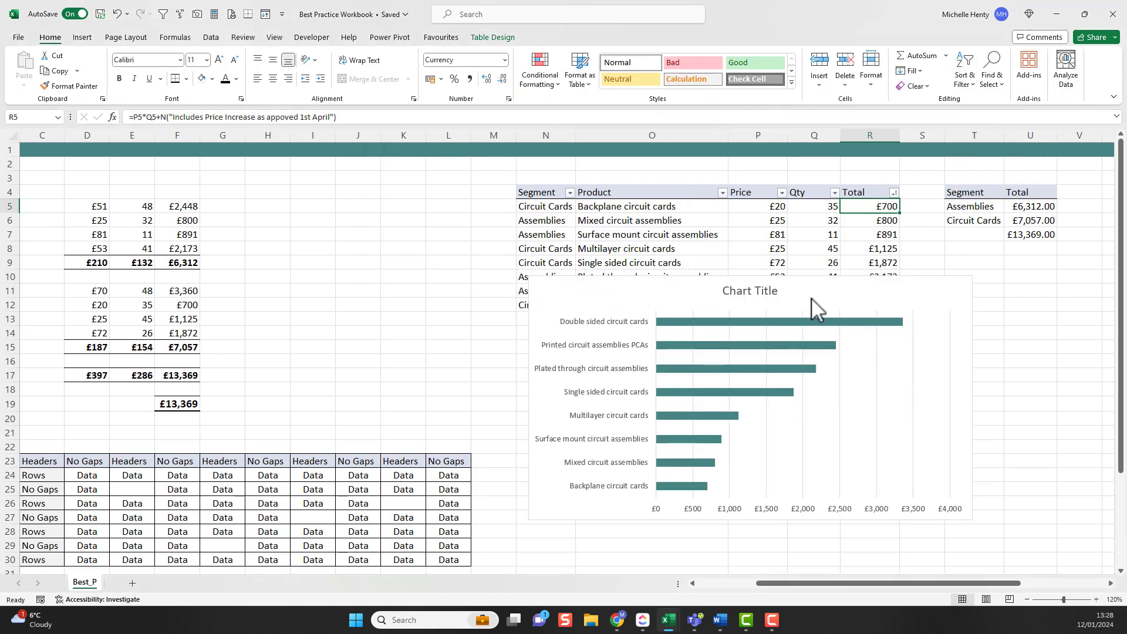
pyautogui.moveTo(816, 295); pyautogui.dragTo(884, 338)
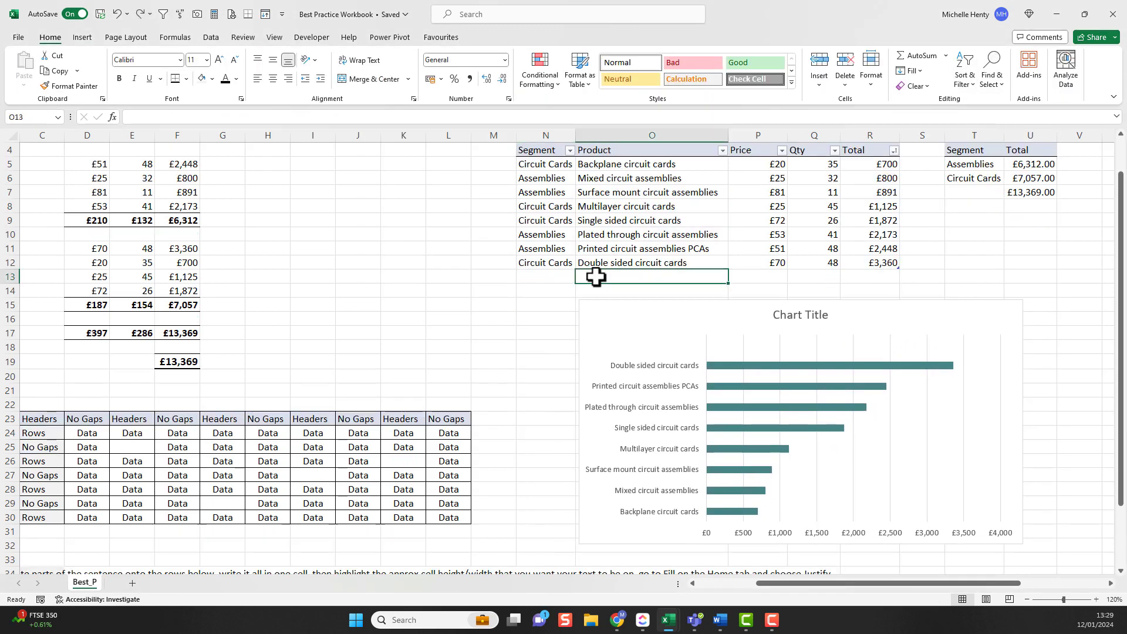
# Add a table row at N13 with the segment Assemblies copied from N6 and the product name New Product.
pyautogui.click(538, 178)
pyautogui.hotkey('ctrl', 'c')
pyautogui.click(546, 276)
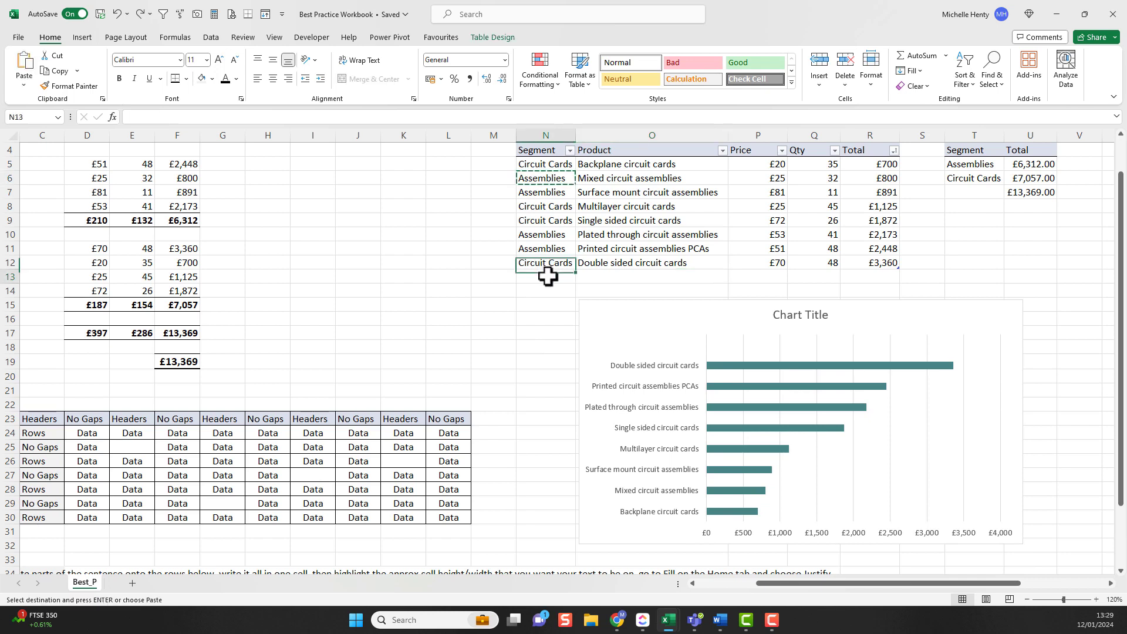
pyautogui.hotkey('ctrl', 'v')
pyautogui.click(598, 276)
pyautogui.write('Ne')
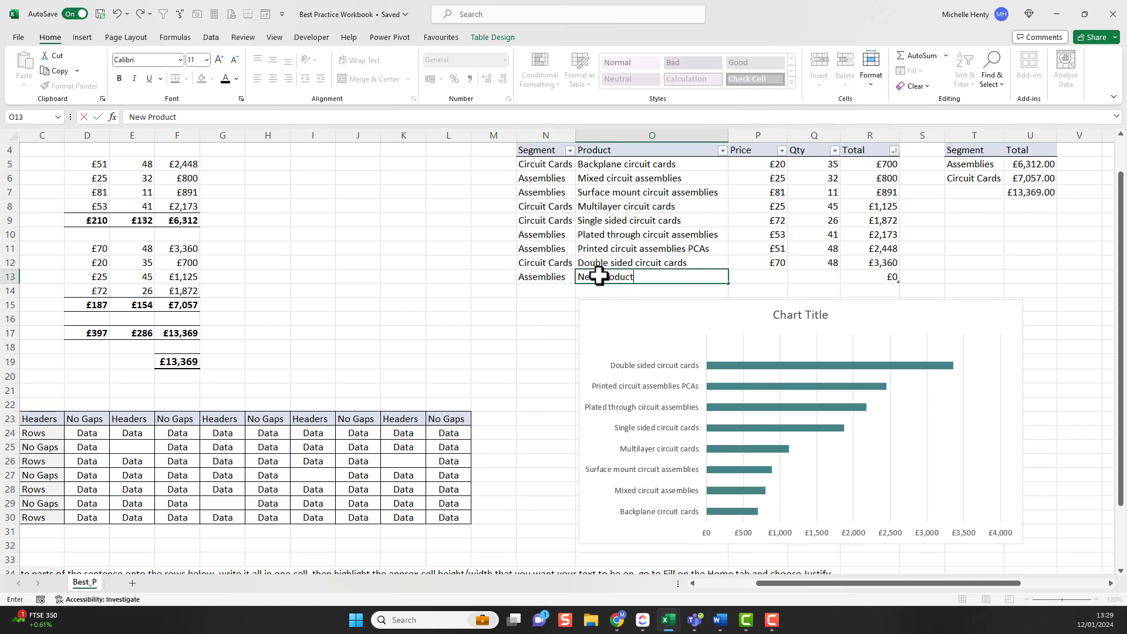
pyautogui.write('w Product')
# Set the new product's Total in R13 to 4000 and check the Assemblies SUMIFS formula against the Total column.
pyautogui.click(855, 278)
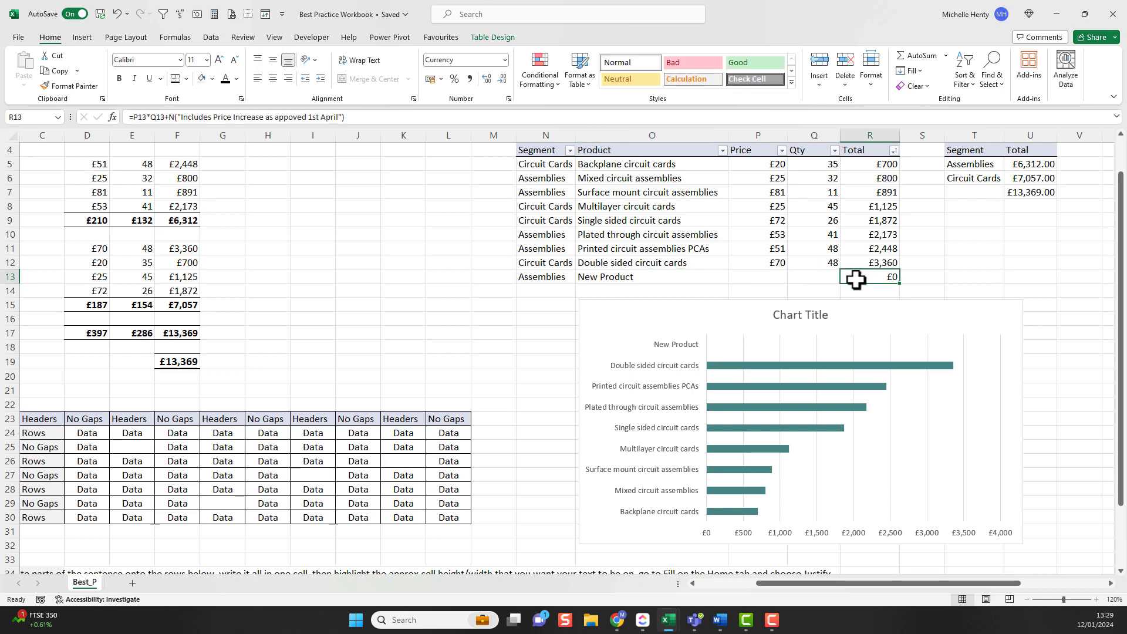
pyautogui.write('4000')
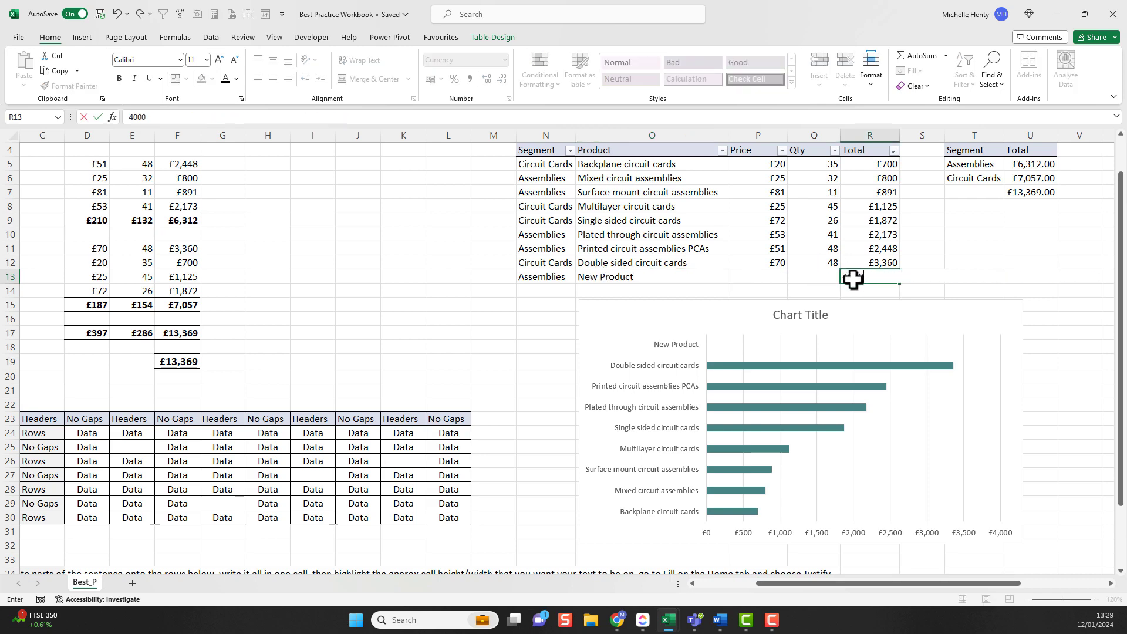
pyautogui.press('Return')
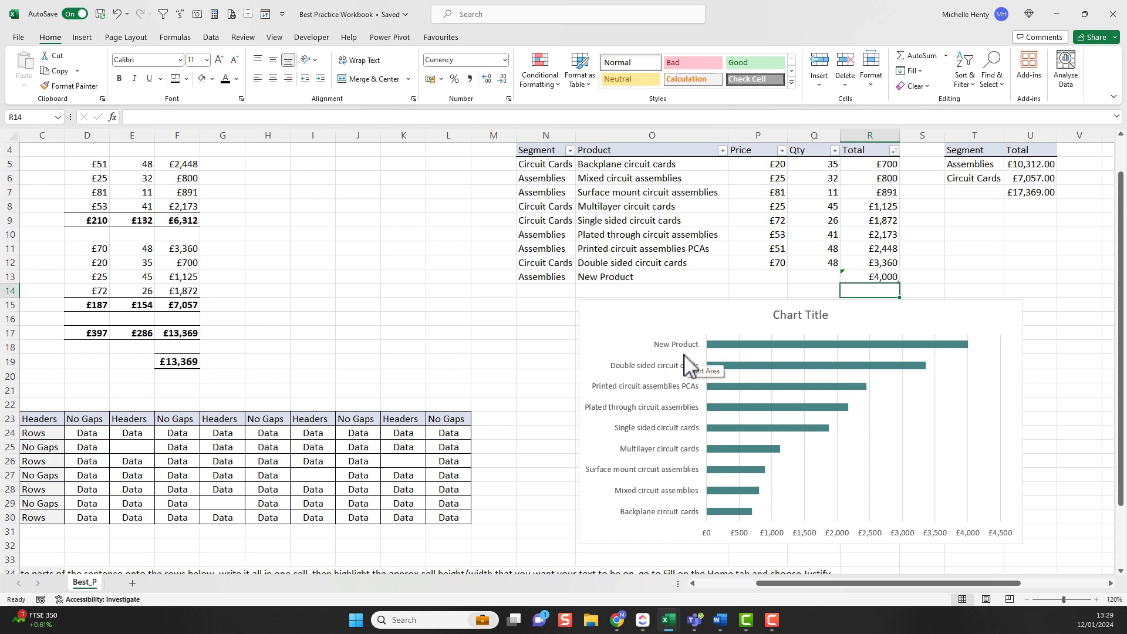
pyautogui.click(1028, 163)
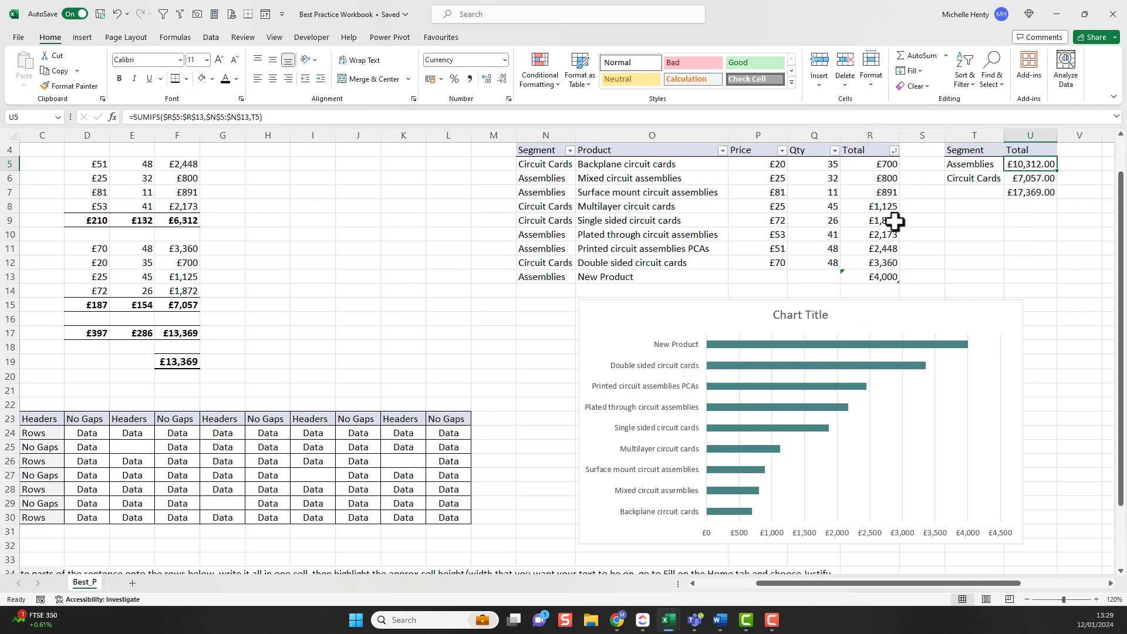
pyautogui.moveTo(875, 164); pyautogui.dragTo(877, 281)
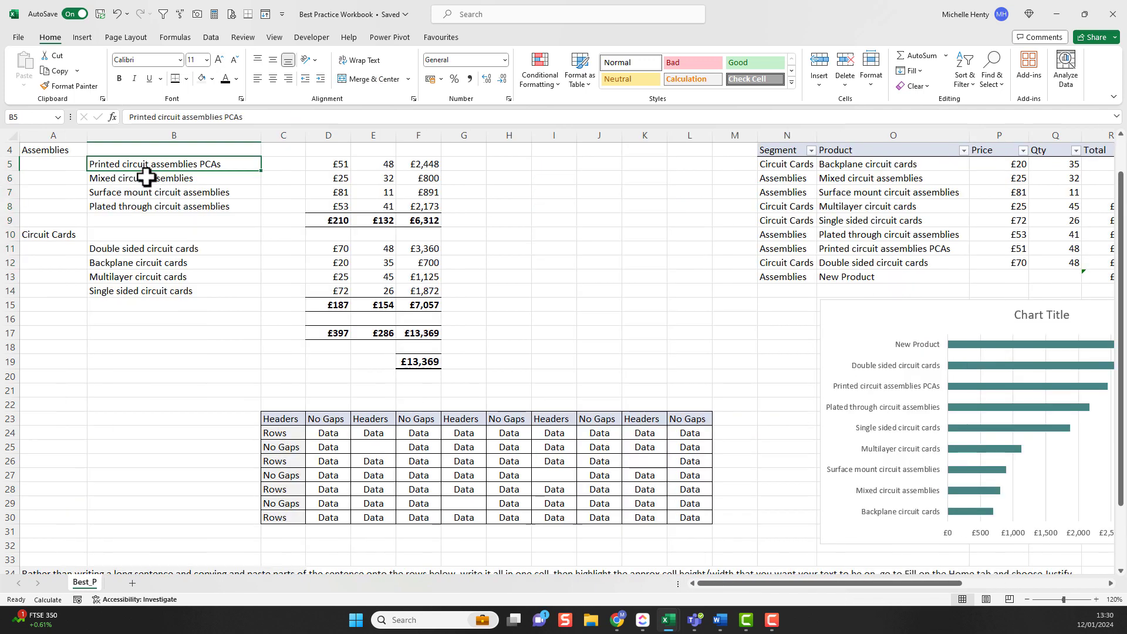
pyautogui.click(145, 178)
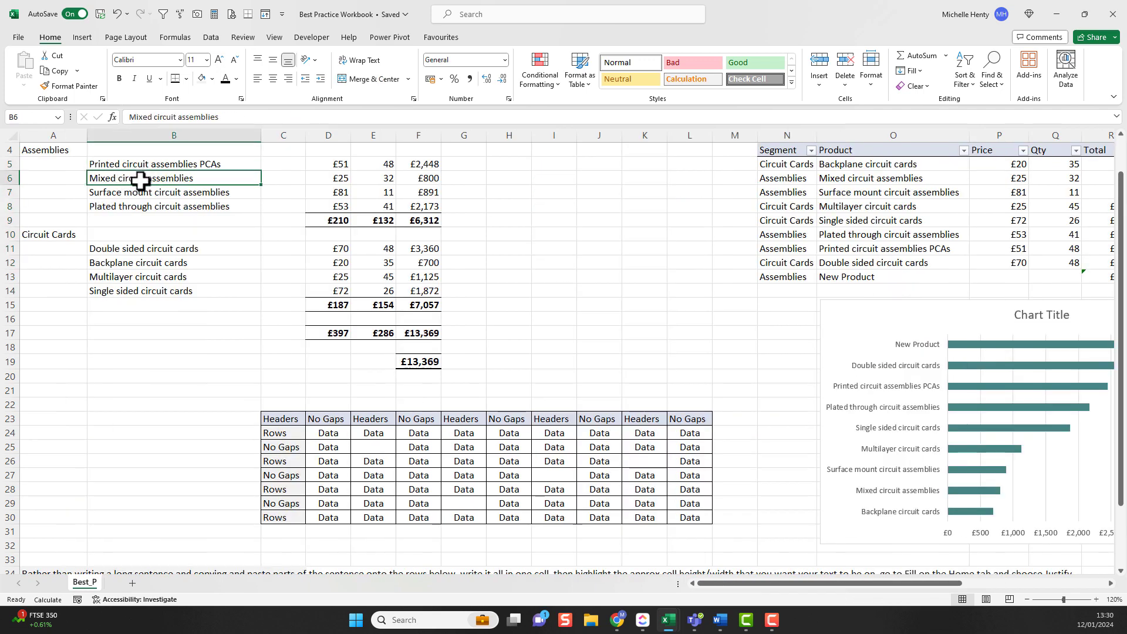
pyautogui.hotkey('ctrl', 't')
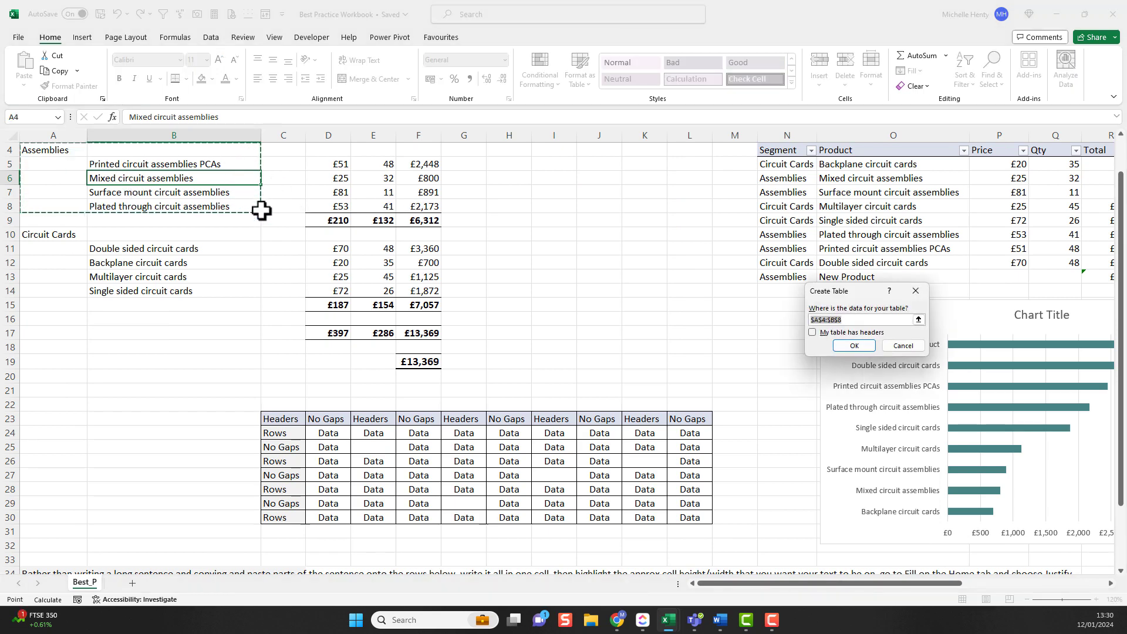
pyautogui.moveTo(59, 150); pyautogui.dragTo(421, 363)
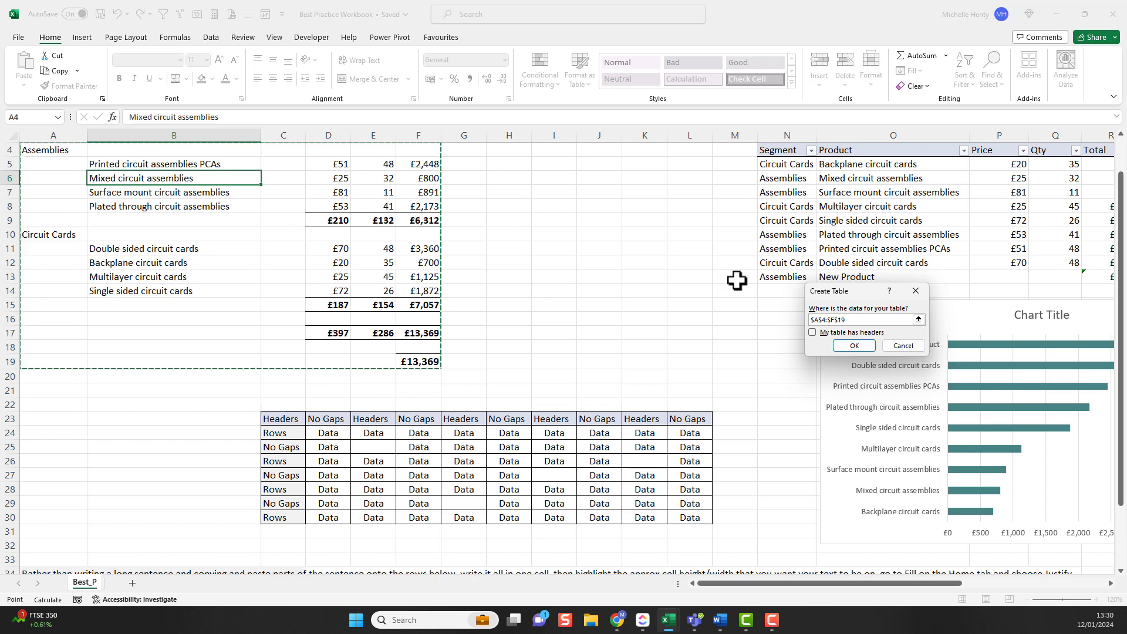
pyautogui.click(903, 347)
# Delete the bar chart below the product table.
pyautogui.click(867, 314)
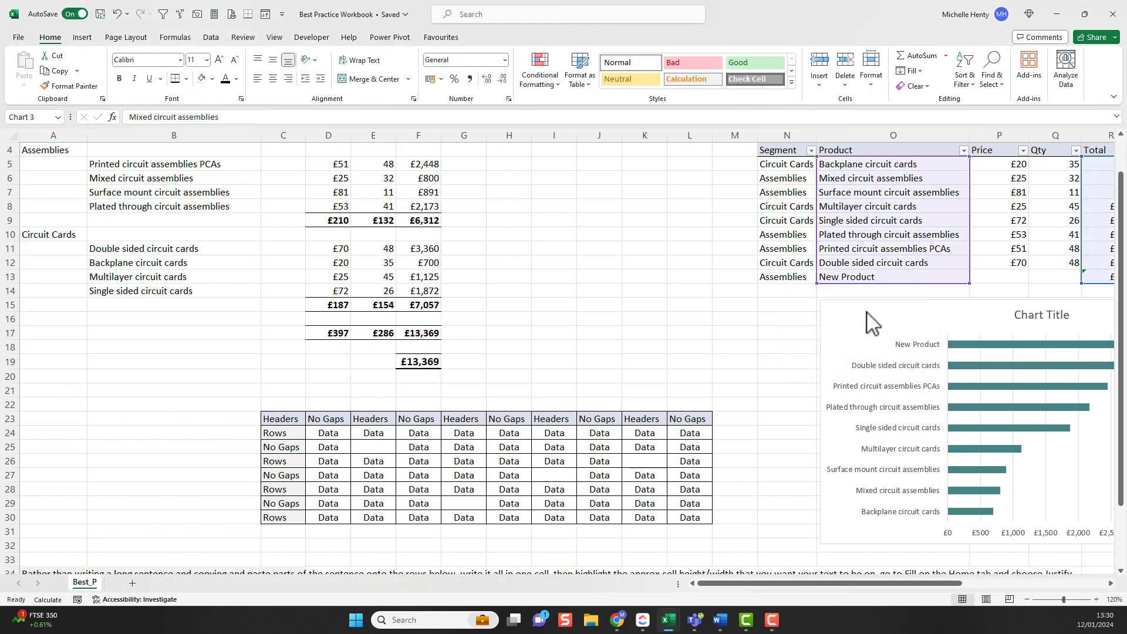
pyautogui.press('Delete')
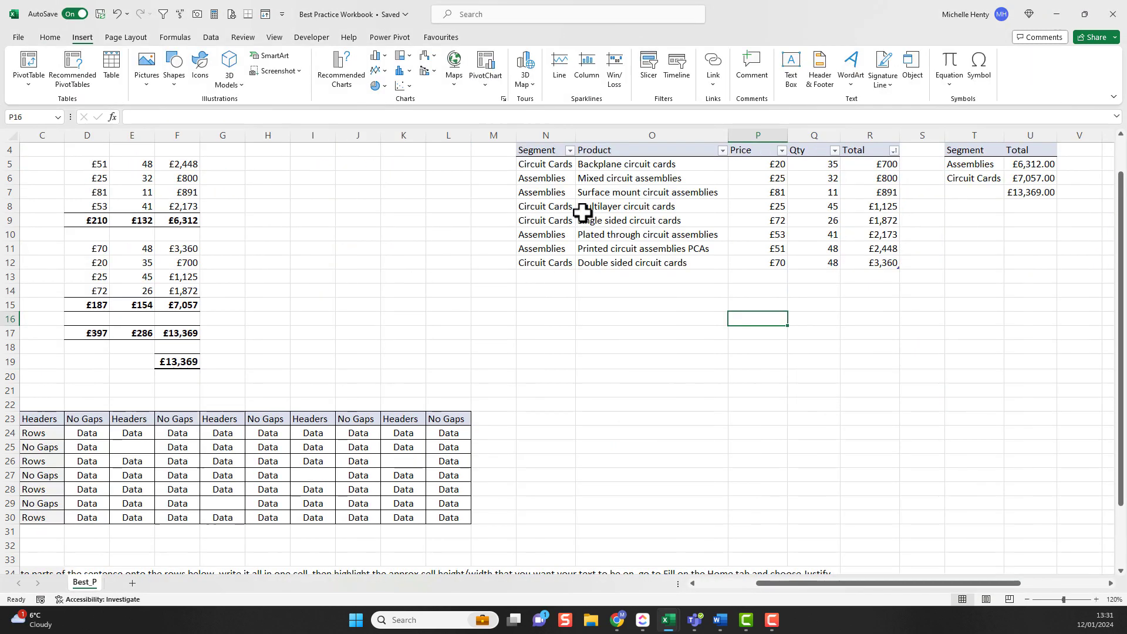
# Insert a PivotTable based on the product table Table2, placed on the existing worksheet at N16.
pyautogui.click(626, 203)
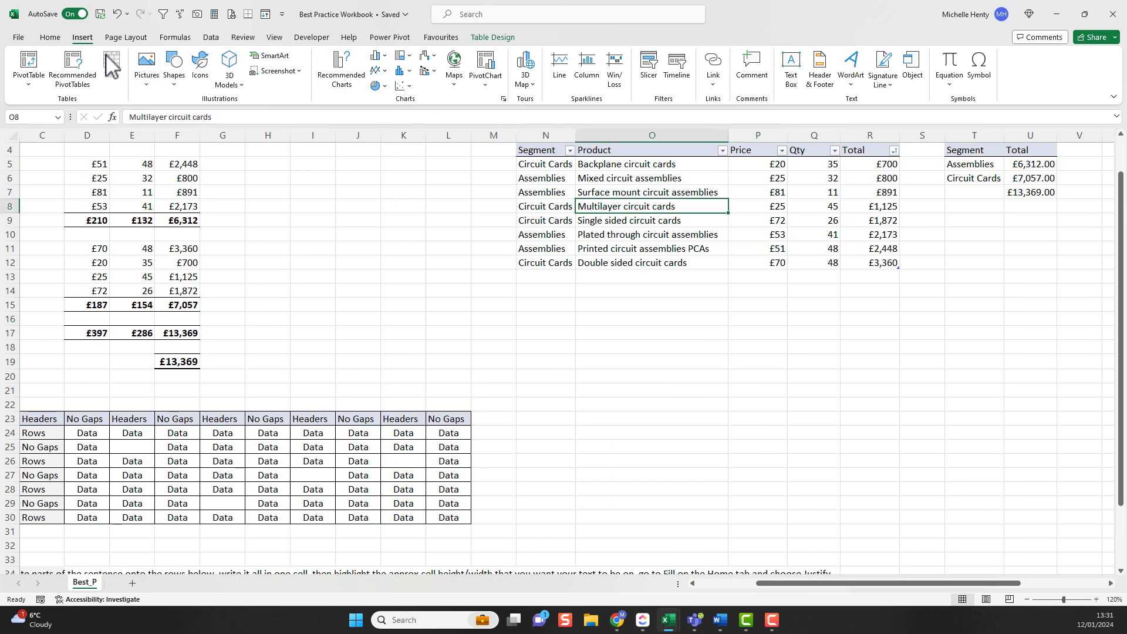
pyautogui.click(31, 65)
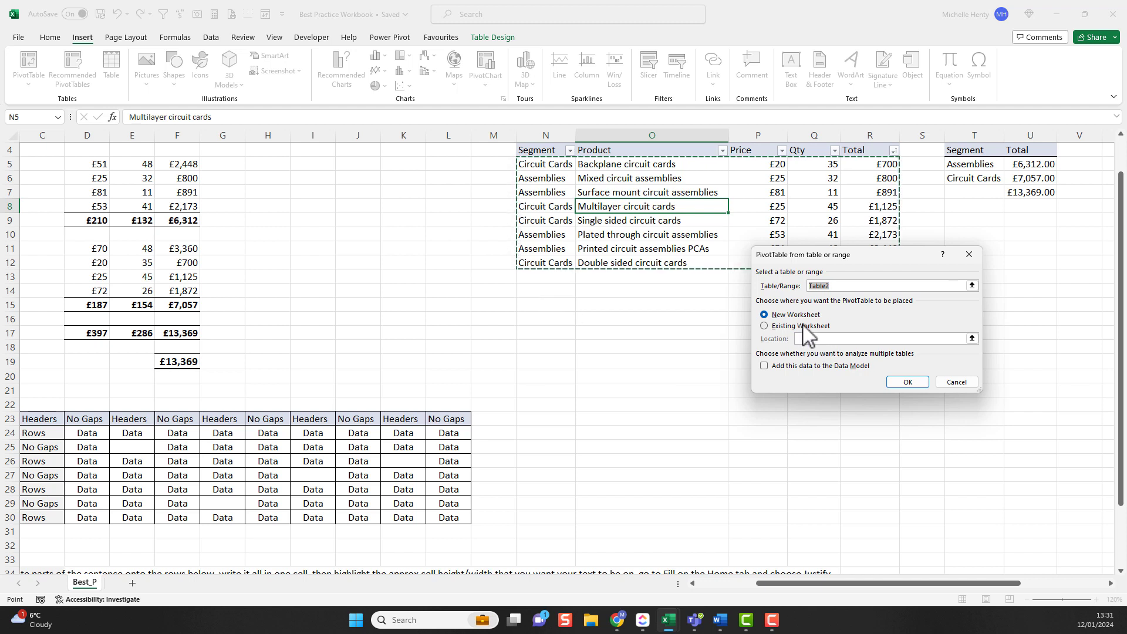
pyautogui.click(764, 326)
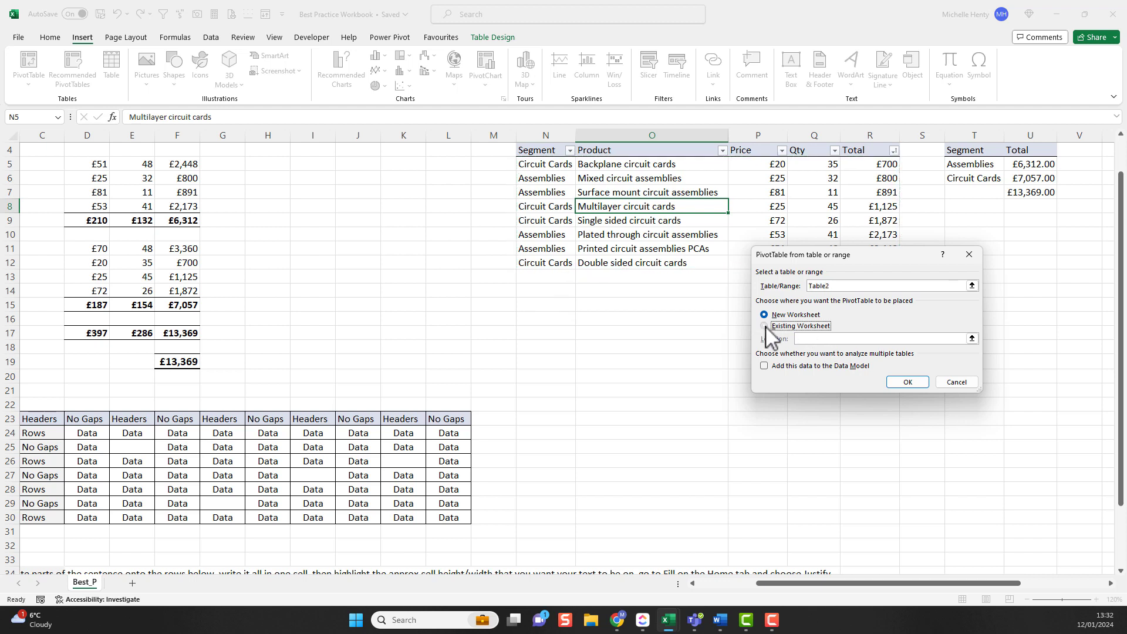
pyautogui.click(522, 320)
pyautogui.click(907, 382)
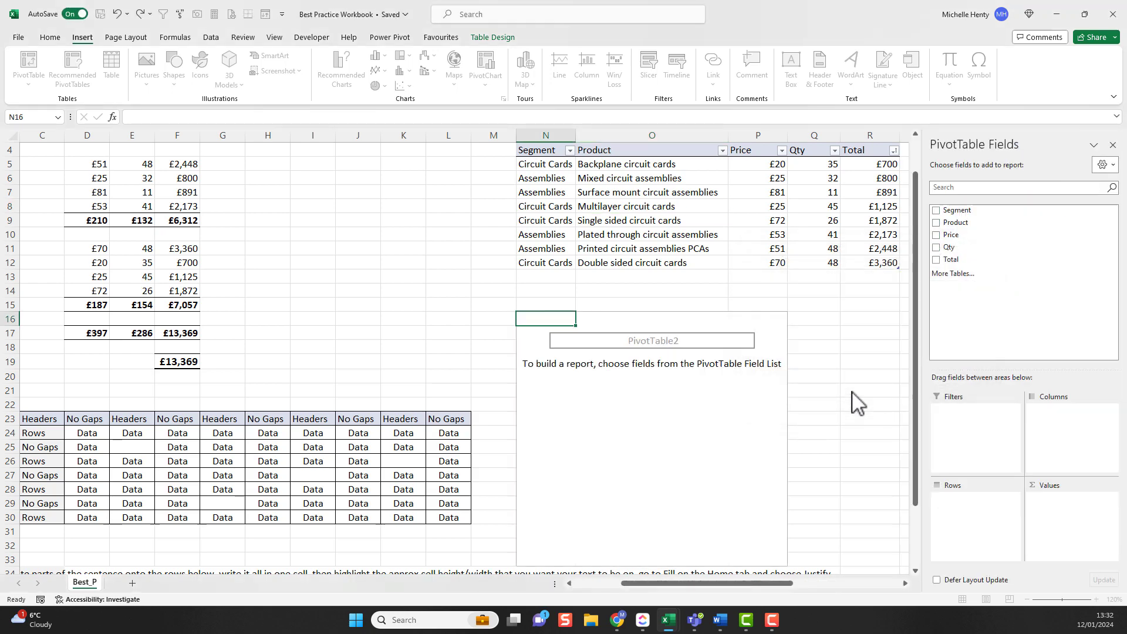
# Add Segment and Product as rows and Price, Qty and Total as values to the PivotTable, and close its field list.
pyautogui.click(937, 211)
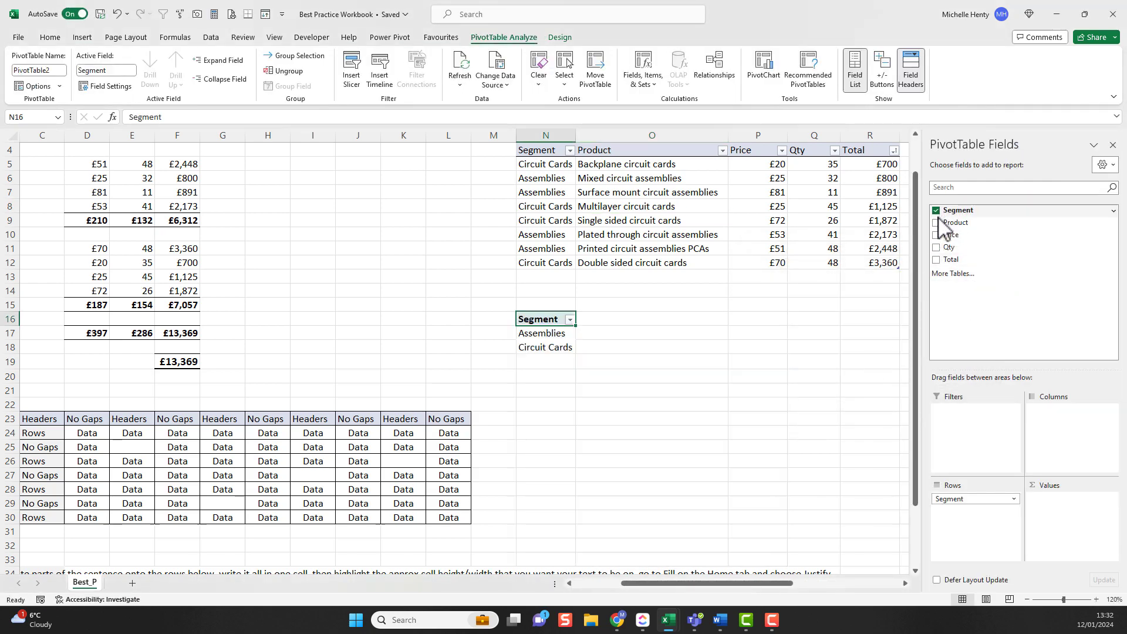
pyautogui.click(937, 211)
pyautogui.click(937, 212)
pyautogui.click(936, 223)
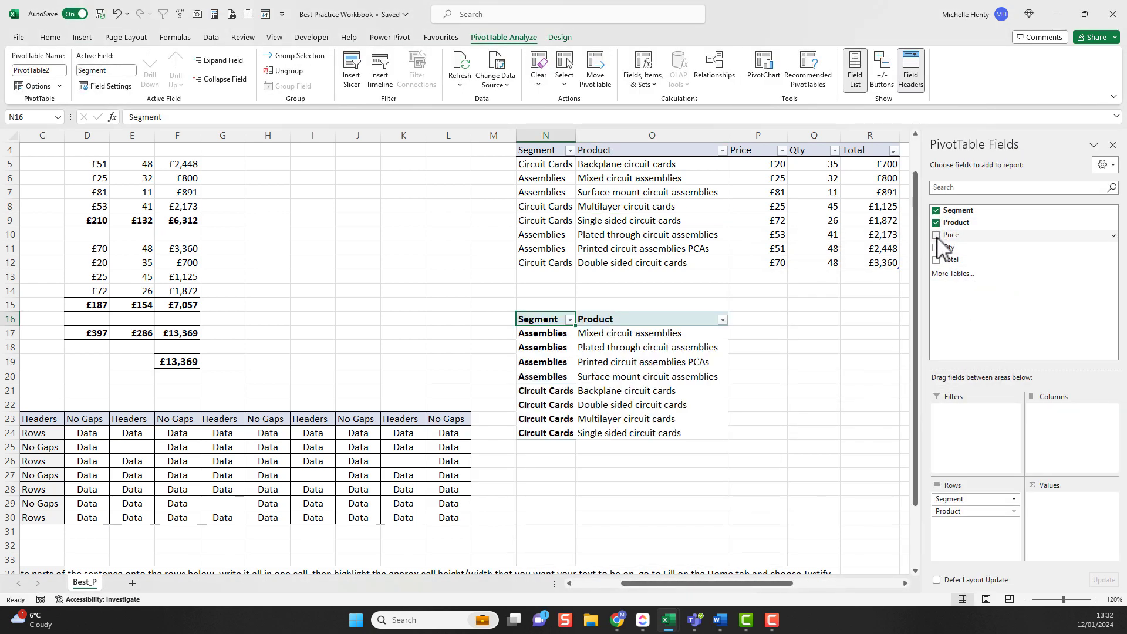
pyautogui.click(936, 235)
pyautogui.click(937, 247)
pyautogui.click(937, 260)
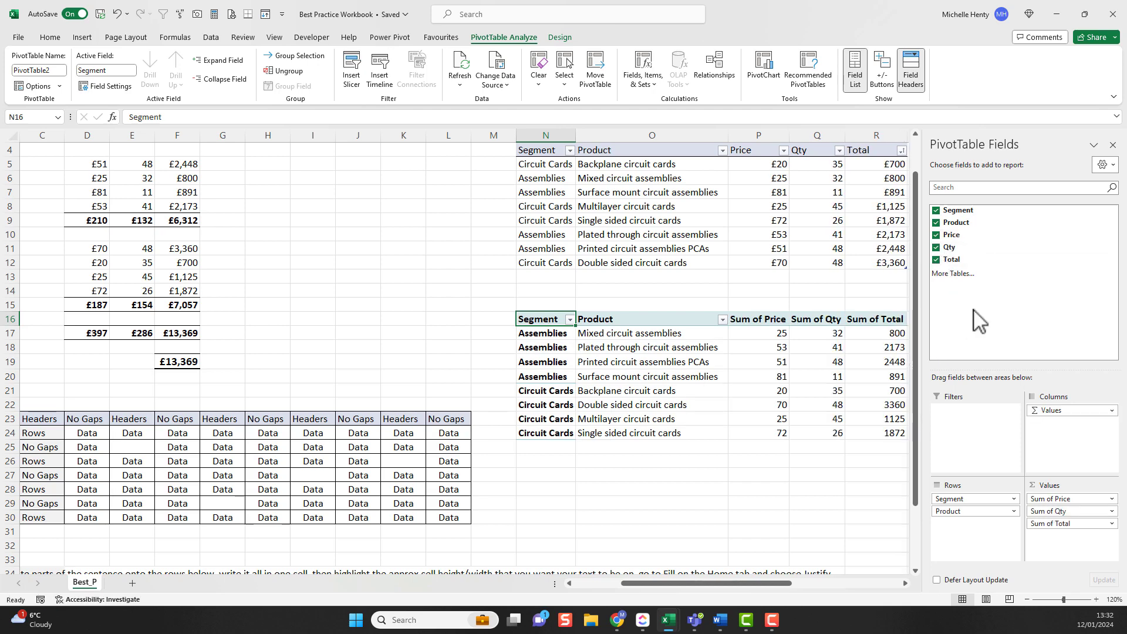
pyautogui.click(1112, 145)
# Examine the Assemblies segment labels and products in the PivotTable alongside the Total formula in R5.
pyautogui.moveTo(543, 332); pyautogui.dragTo(546, 376)
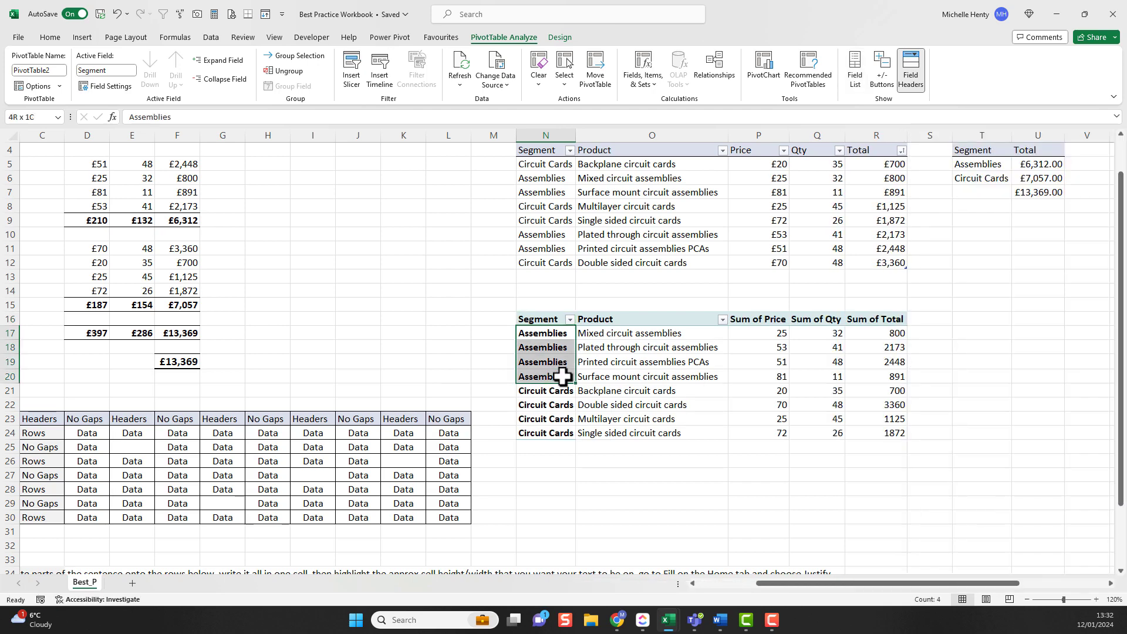
pyautogui.click(605, 334)
pyautogui.click(898, 164)
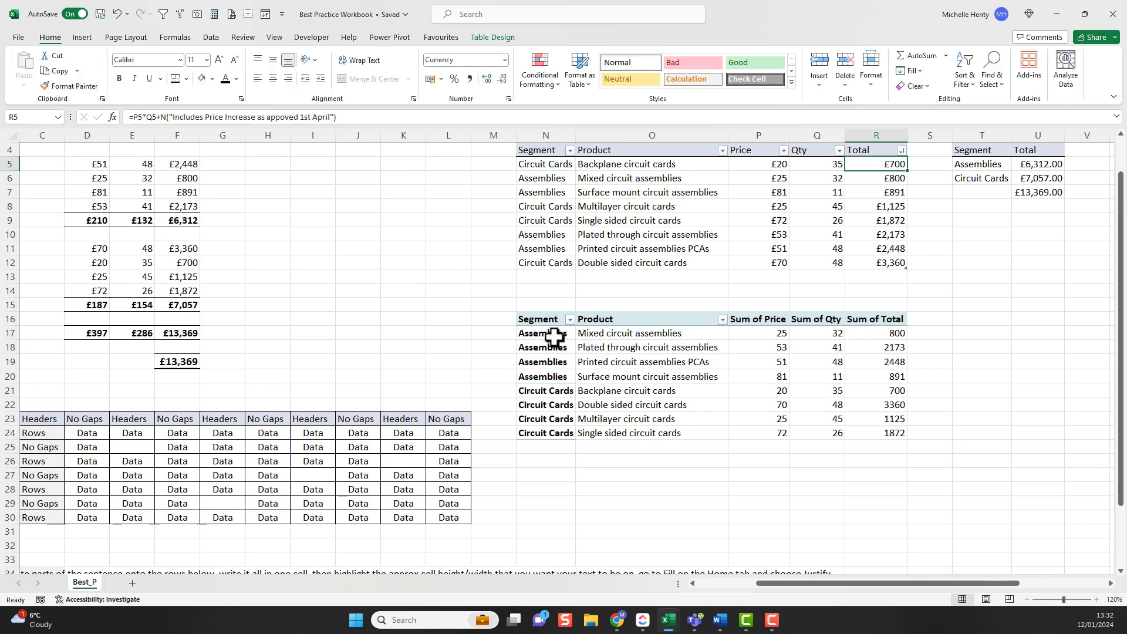
pyautogui.moveTo(554, 336); pyautogui.dragTo(642, 375)
pyautogui.click(641, 334)
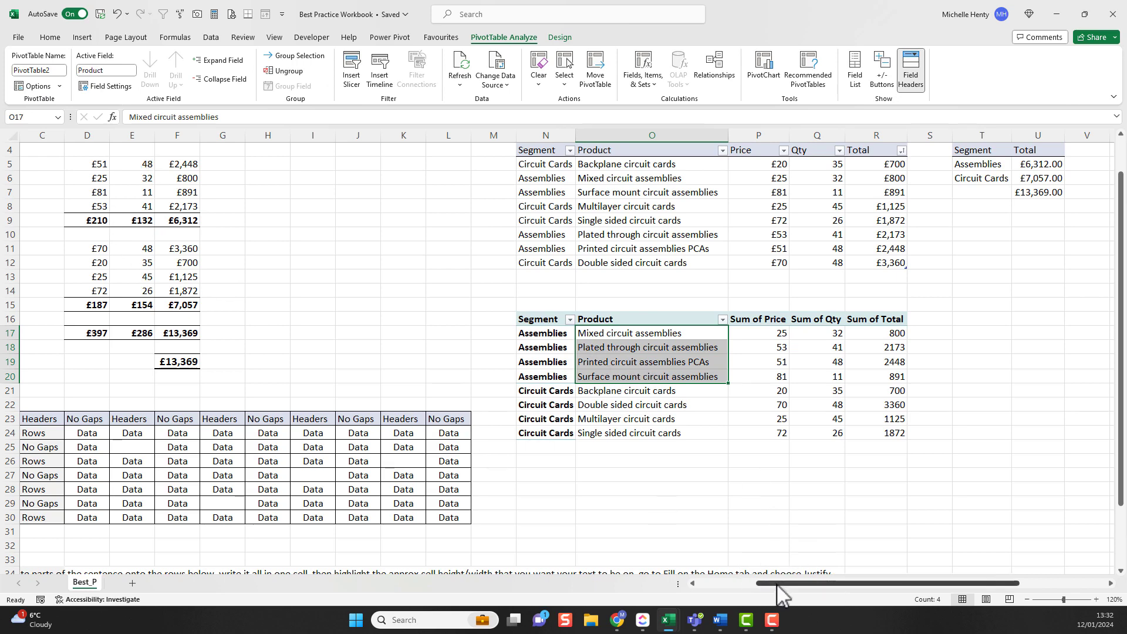
# Turn off repeated item labels for the PivotTable's Segment field, keeping the tabular form.
pyautogui.moveTo(774, 583)
pyautogui.mouseDown()
pyautogui.moveTo(699, 593)
pyautogui.moveTo(788, 592)
pyautogui.mouseUp()
pyautogui.click(416, 347)
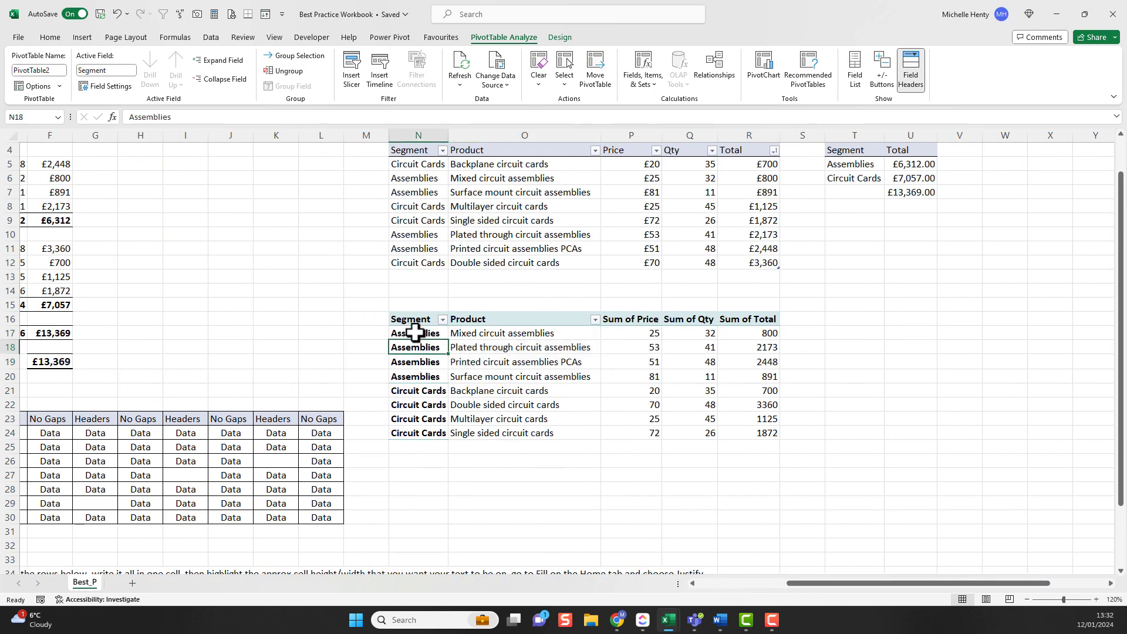
pyautogui.rightClick(415, 332)
pyautogui.click(444, 295)
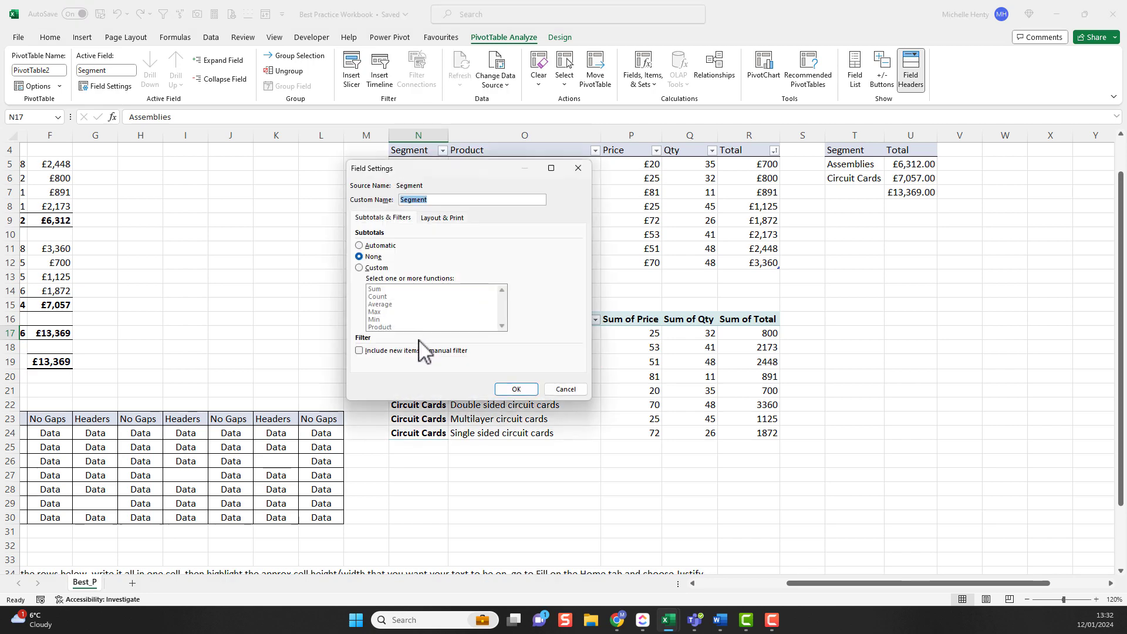
pyautogui.click(442, 218)
pyautogui.click(359, 295)
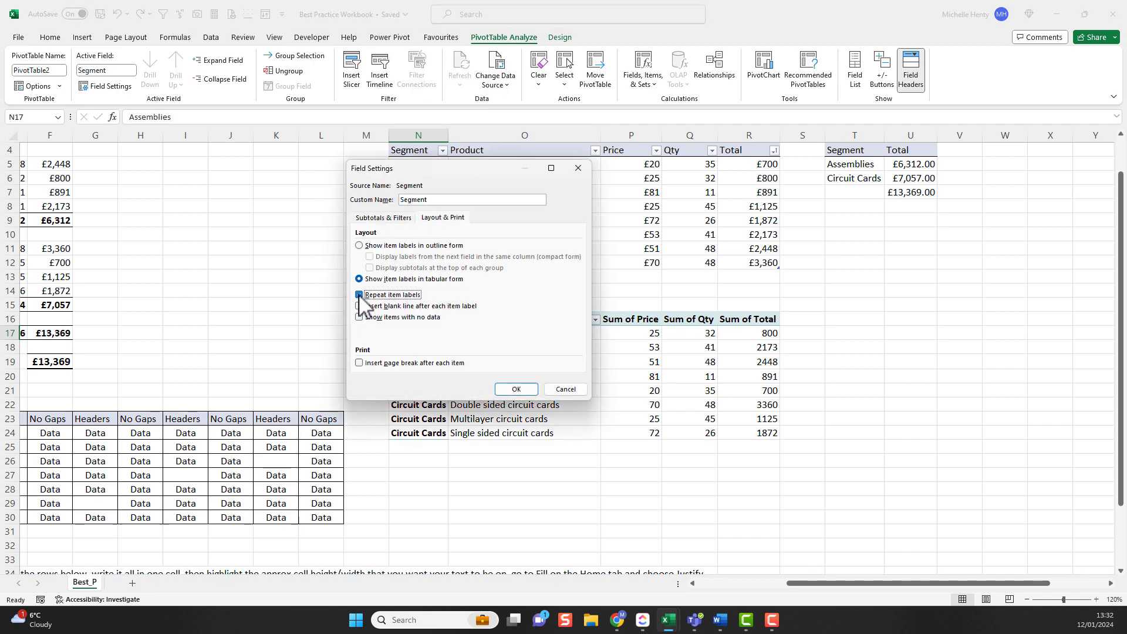
pyautogui.click(516, 389)
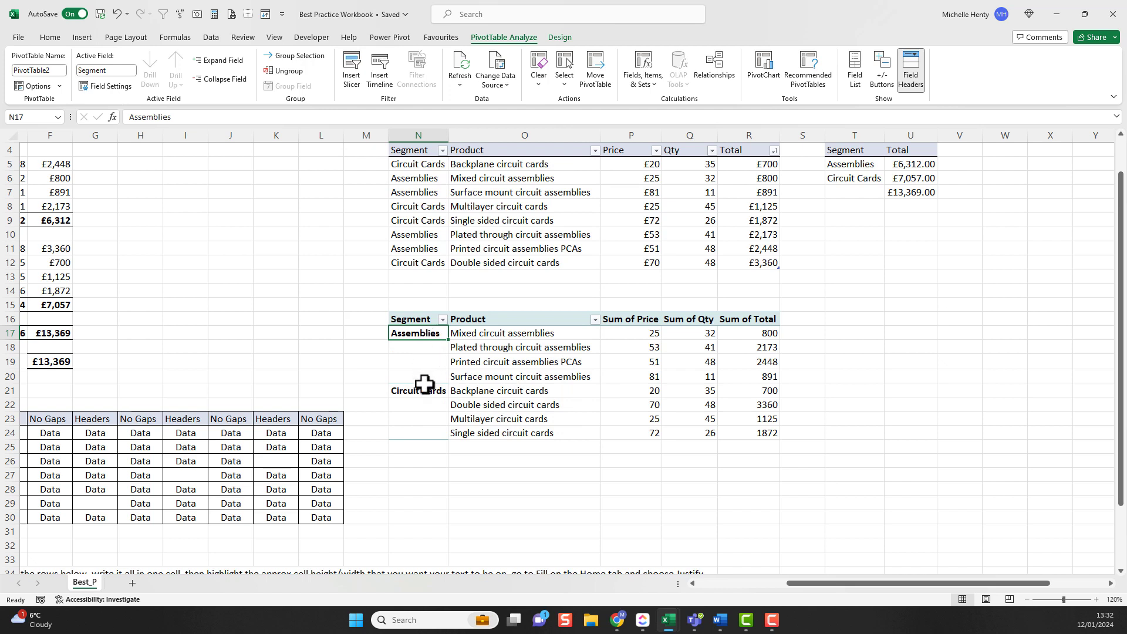
pyautogui.click(425, 389)
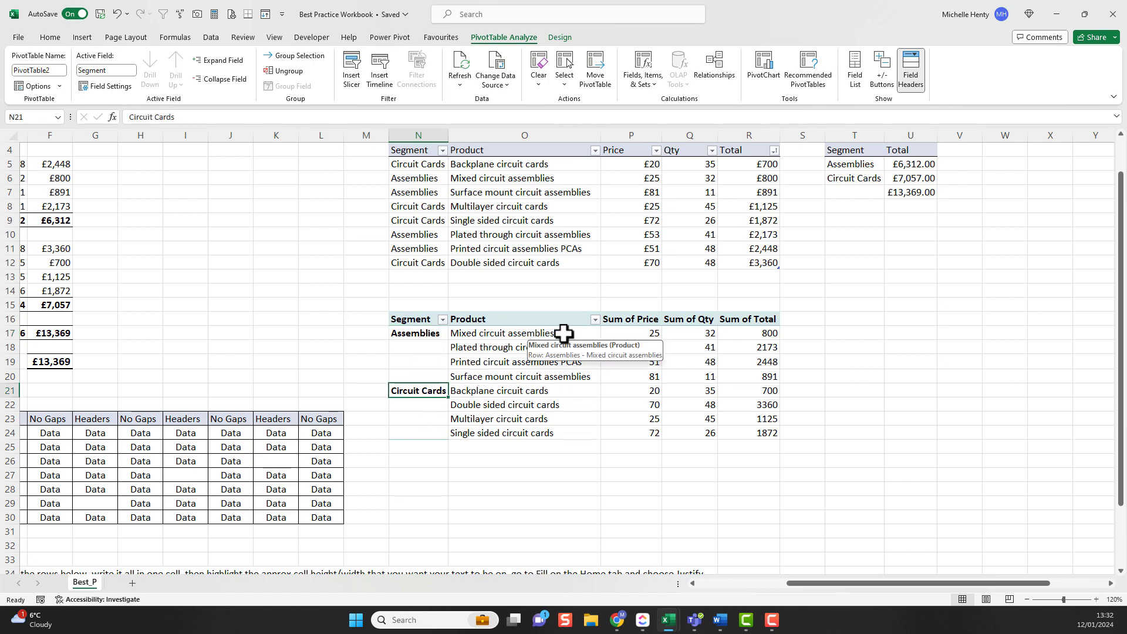
# Turn on grand totals for columns only in the PivotTable.
pyautogui.click(655, 332)
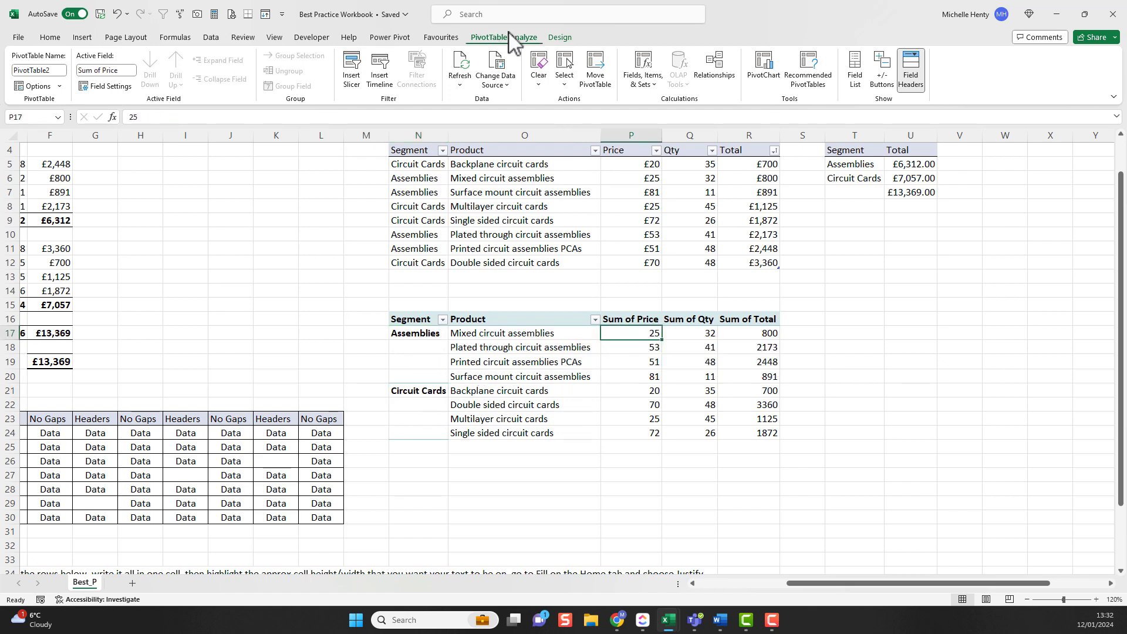
pyautogui.click(559, 37)
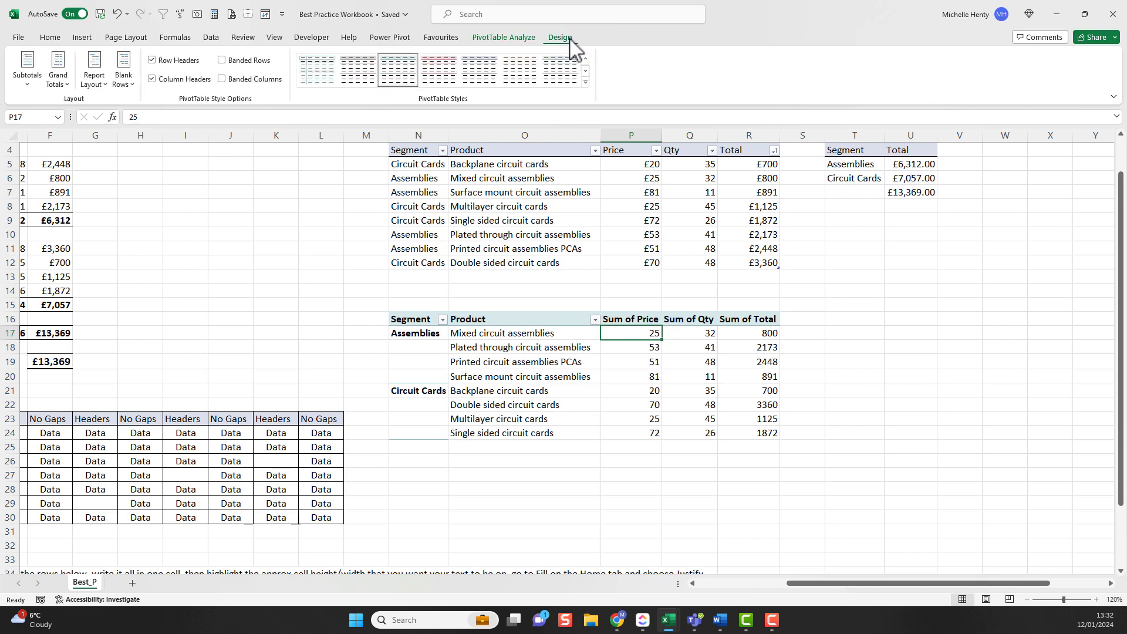
pyautogui.click(444, 286)
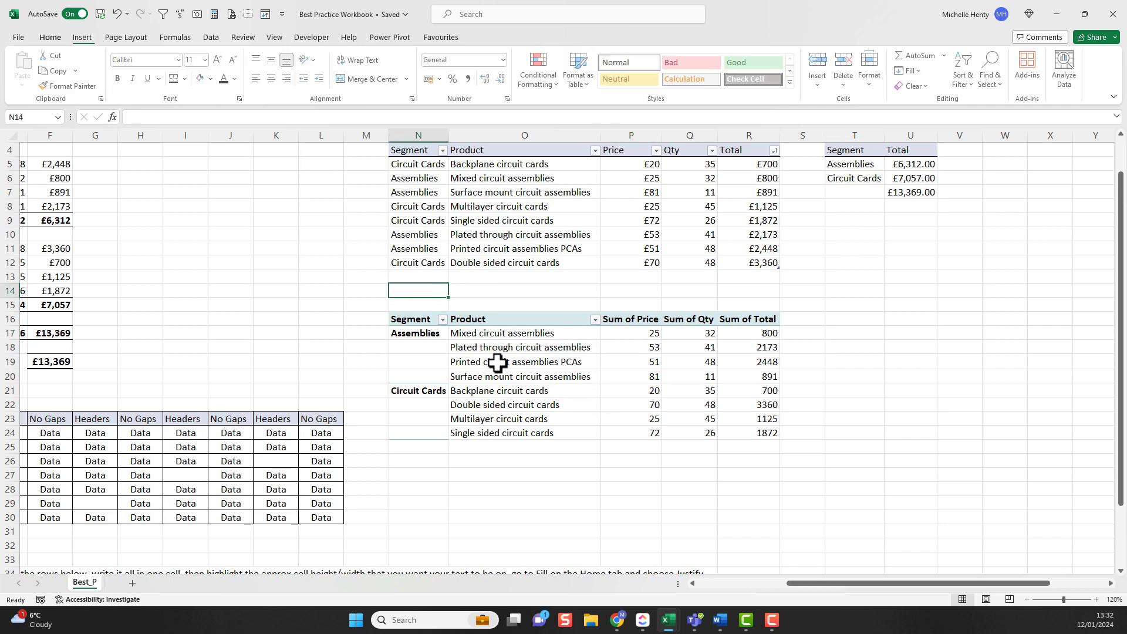
pyautogui.click(502, 361)
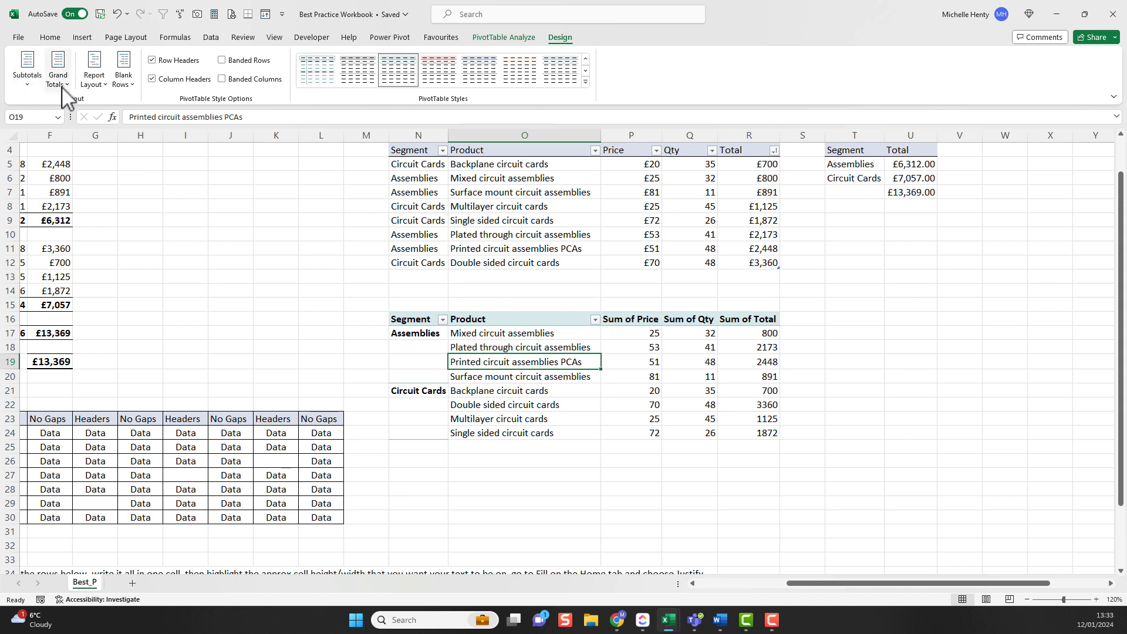
pyautogui.click(59, 82)
pyautogui.click(99, 182)
# Show all PivotTable subtotals at the bottom of each segment group.
pyautogui.click(29, 83)
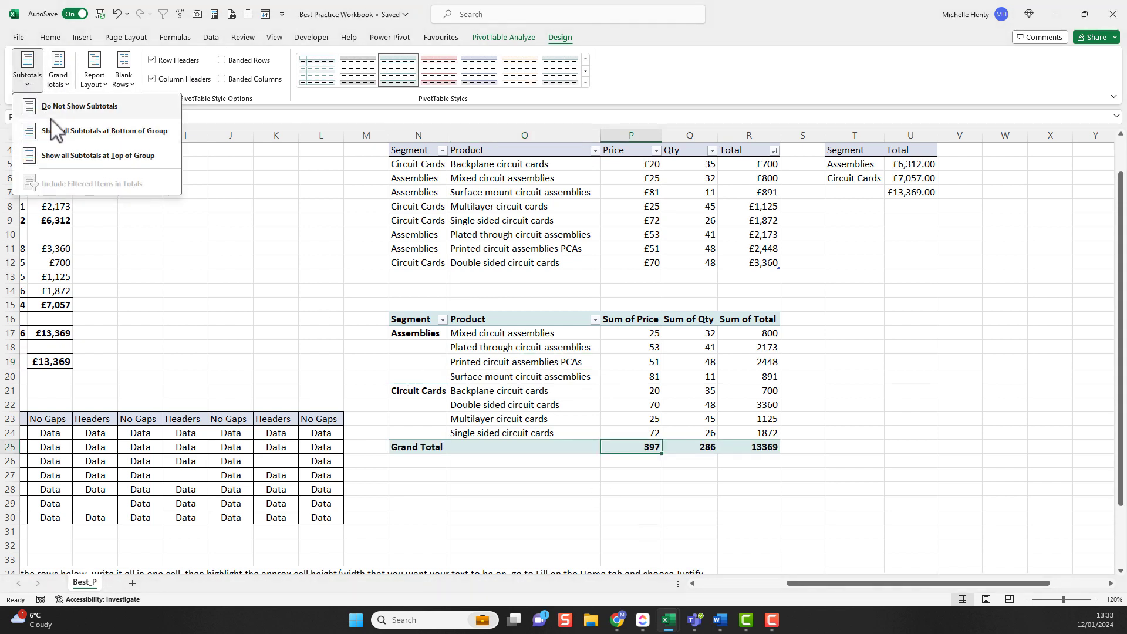
pyautogui.click(52, 139)
pyautogui.click(802, 461)
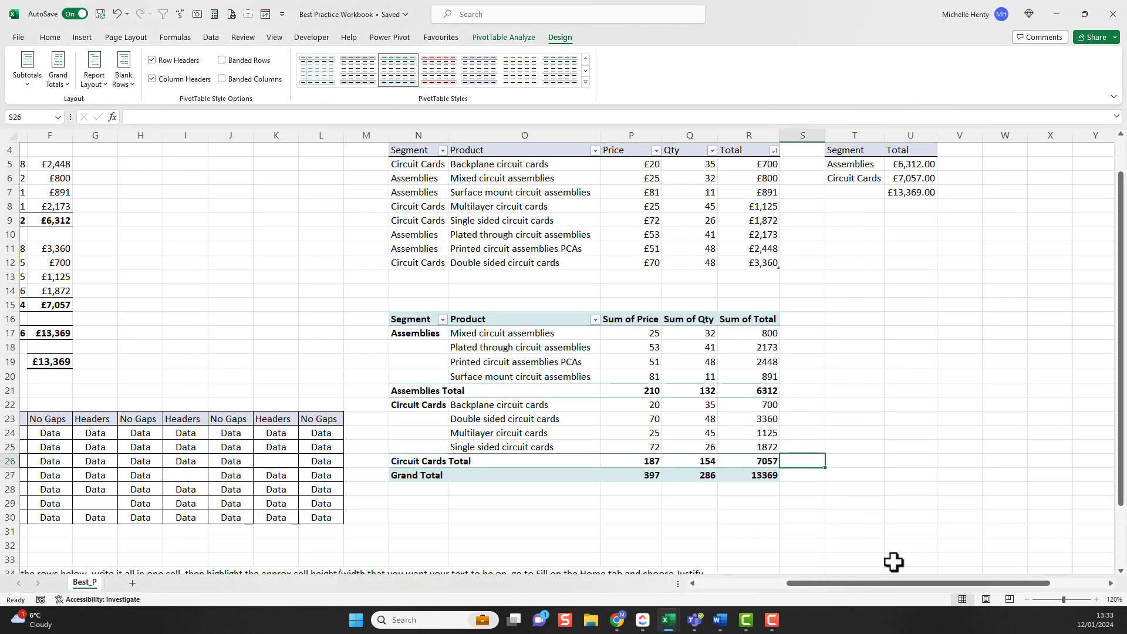
# Compare the PivotTable's layout, subtotals and grand total with the original flat list.
pyautogui.click(1026, 599)
pyautogui.click(1026, 599)
pyautogui.click(761, 429)
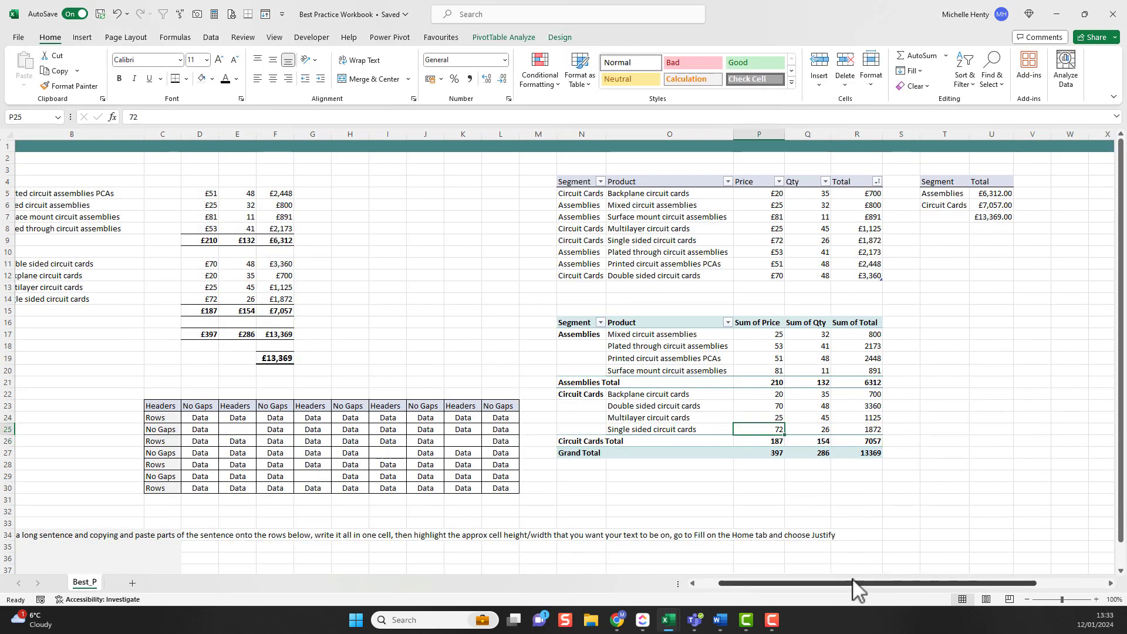
pyautogui.moveTo(854, 583); pyautogui.dragTo(832, 584)
pyautogui.click(738, 348)
pyautogui.click(763, 417)
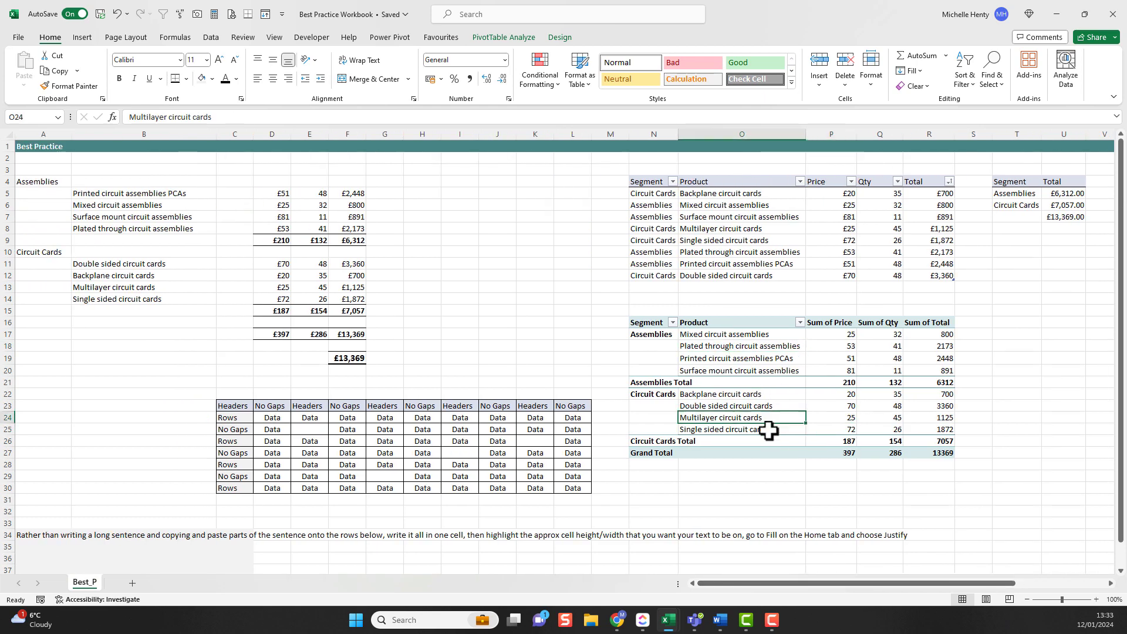
pyautogui.click(781, 441)
# Try to insert a PivotTable from the flat list A4:F19, placed on the existing worksheet at U23.
pyautogui.click(144, 216)
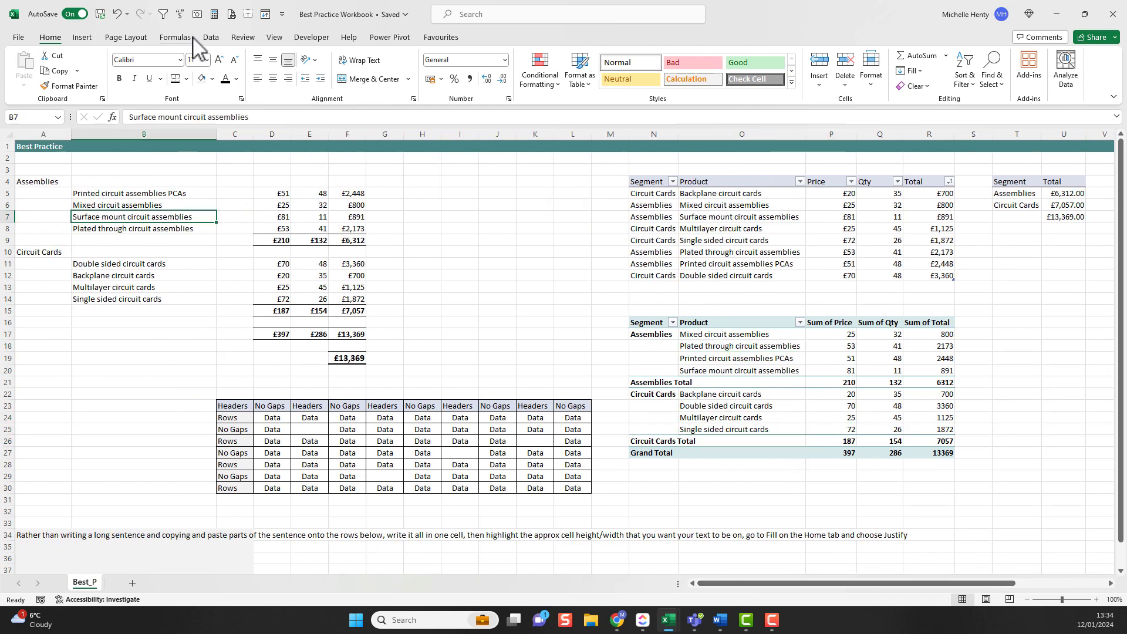
pyautogui.click(82, 37)
pyautogui.click(29, 66)
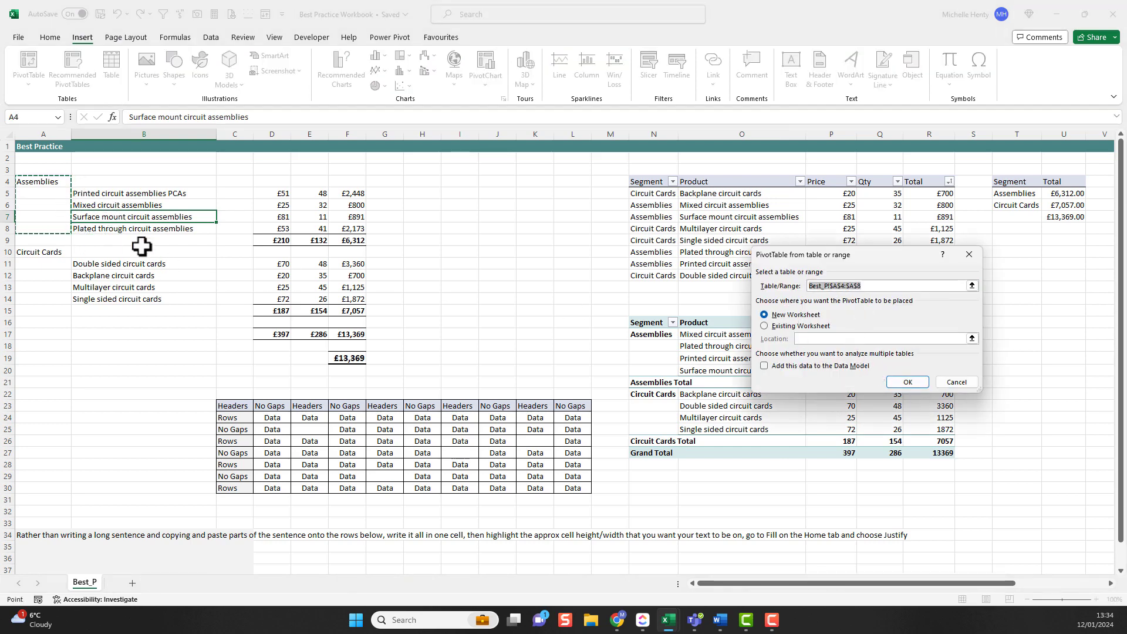
pyautogui.moveTo(42, 183); pyautogui.dragTo(360, 358)
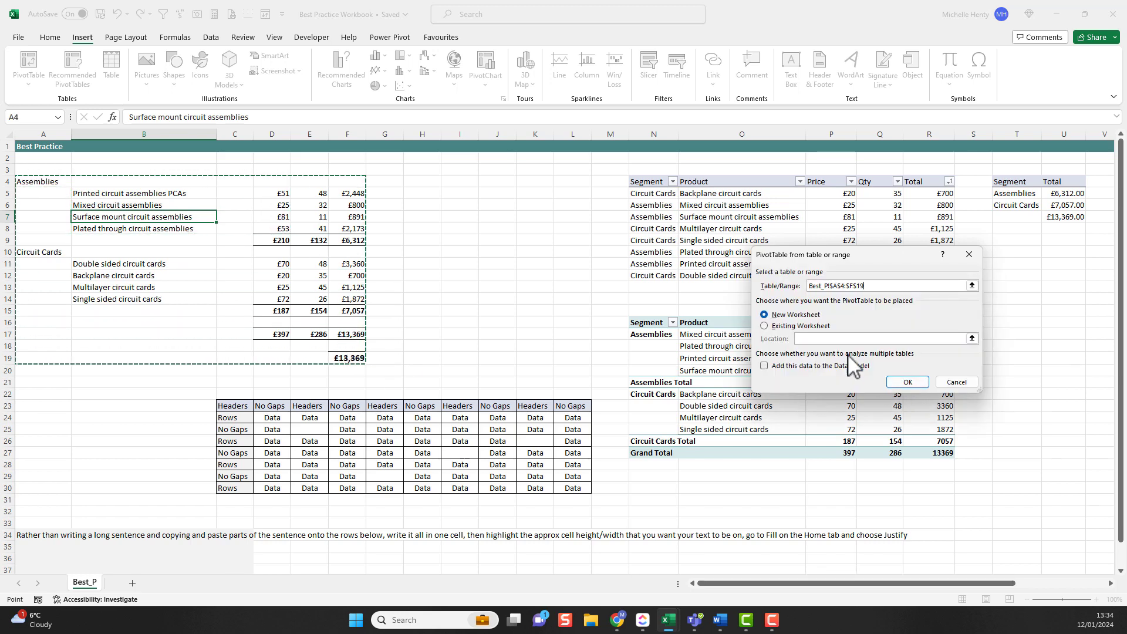
pyautogui.click(772, 326)
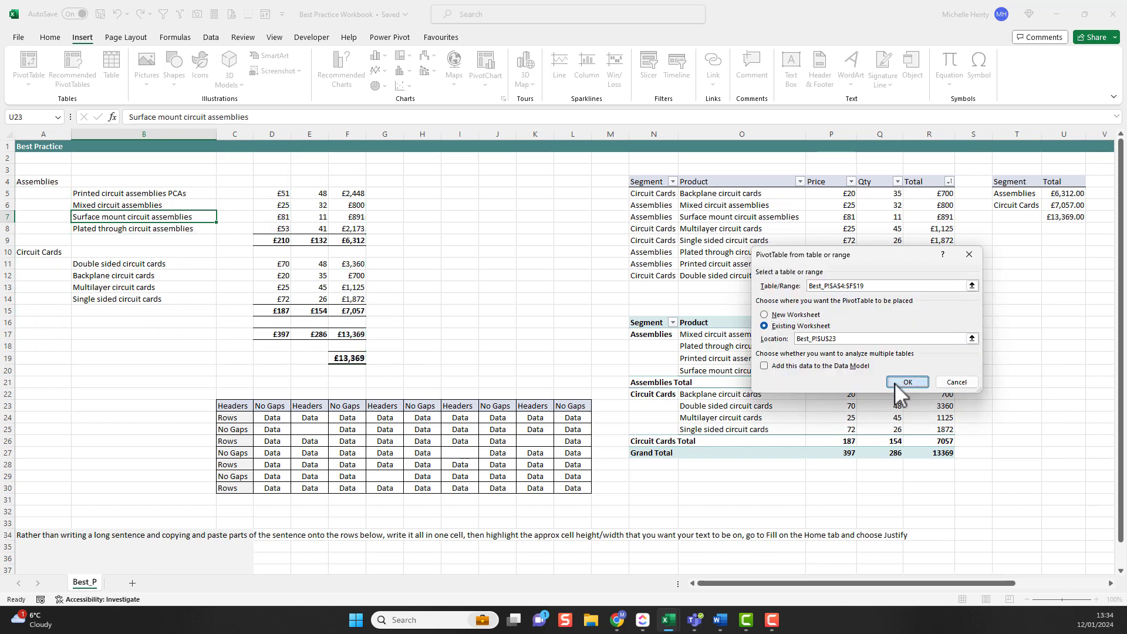
pyautogui.click(900, 383)
pyautogui.click(580, 339)
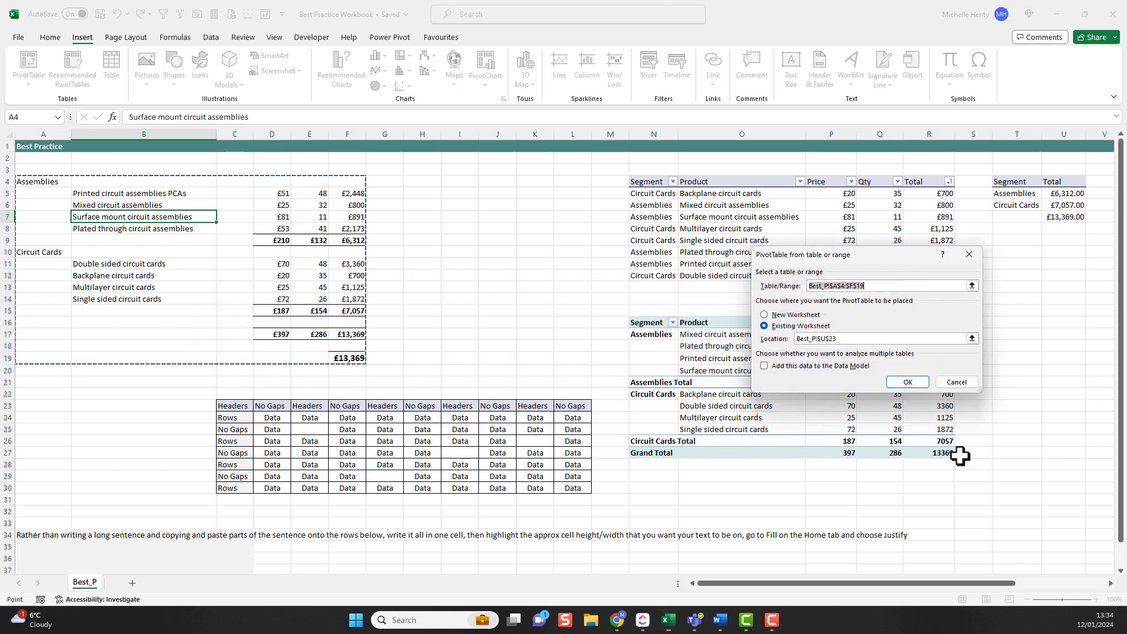
pyautogui.click(956, 383)
# Compare the flat list in A4:F19 with the structured product table.
pyautogui.click(683, 202)
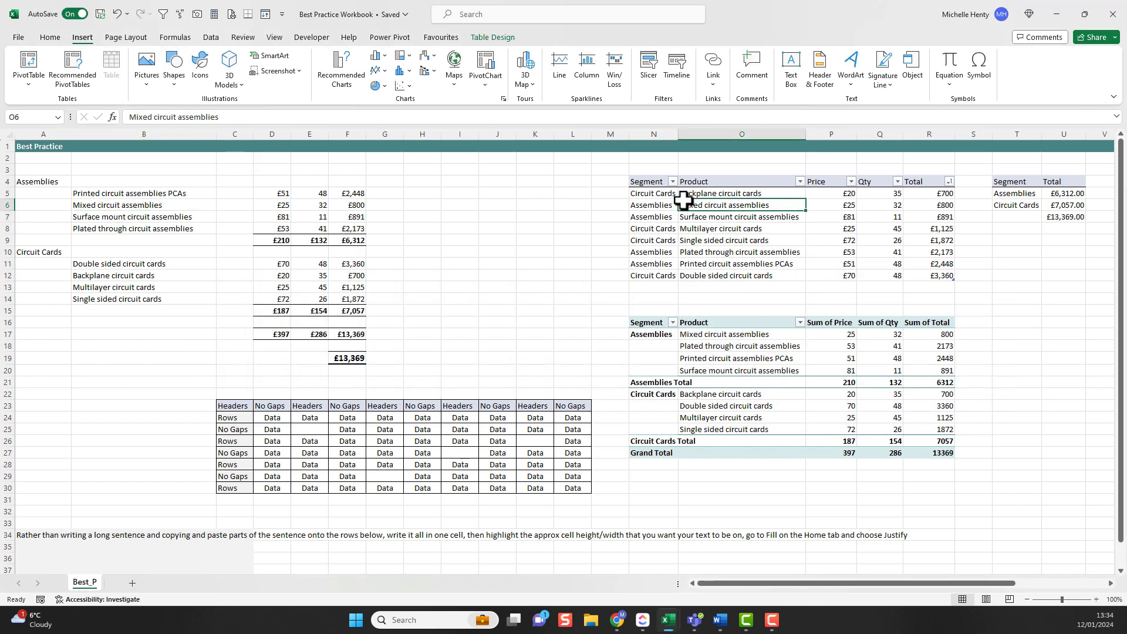
pyautogui.moveTo(21, 178); pyautogui.dragTo(337, 361)
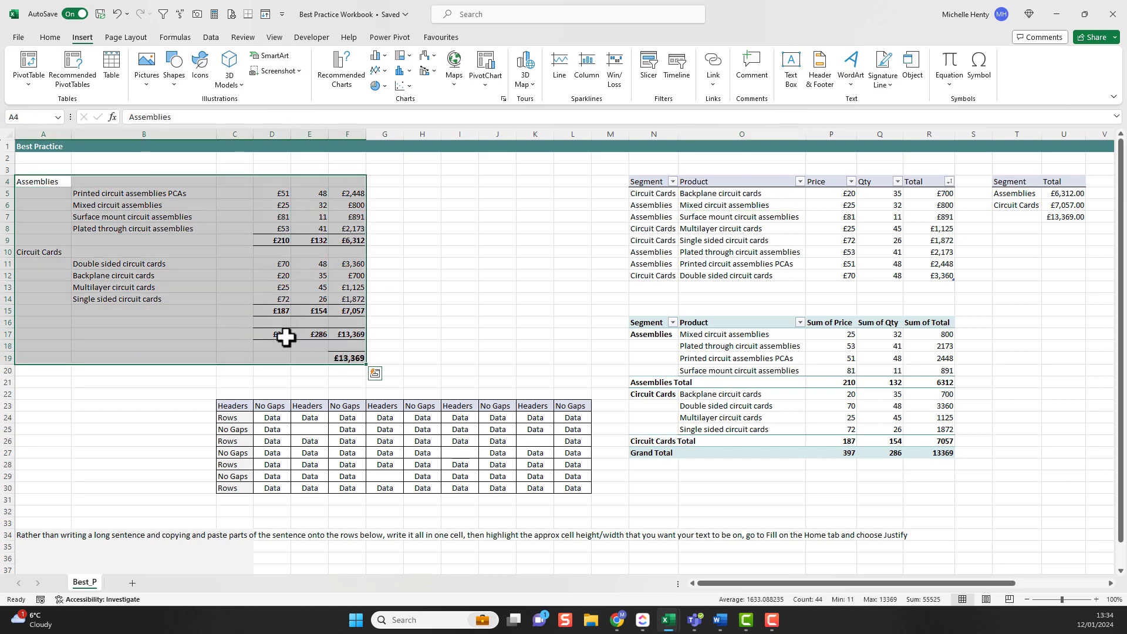
pyautogui.click(741, 230)
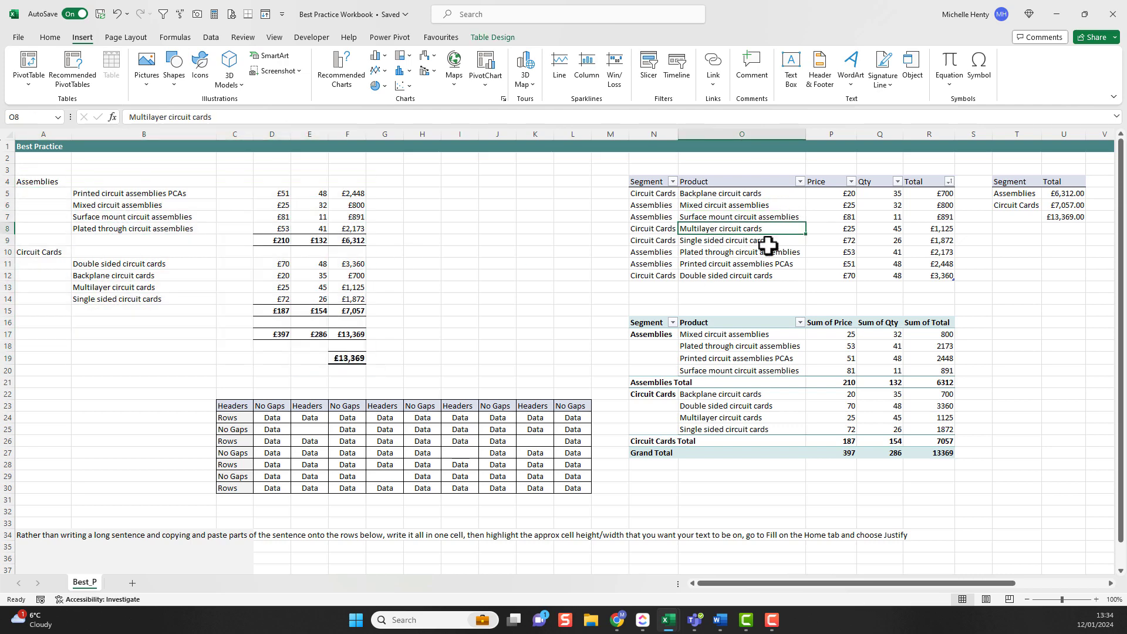
# Add a table row at N13 with the segment Assemblies copied from N7 and the product name New Product in O13.
pyautogui.moveTo(812, 594); pyautogui.dragTo(851, 596)
pyautogui.click(566, 346)
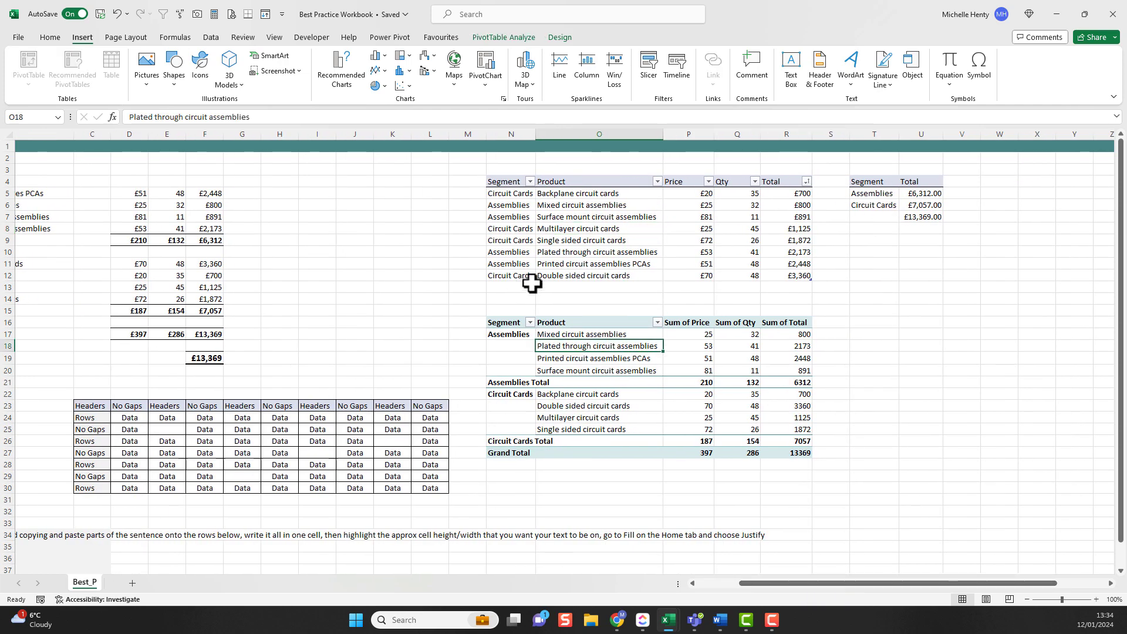
pyautogui.click(524, 286)
pyautogui.click(516, 219)
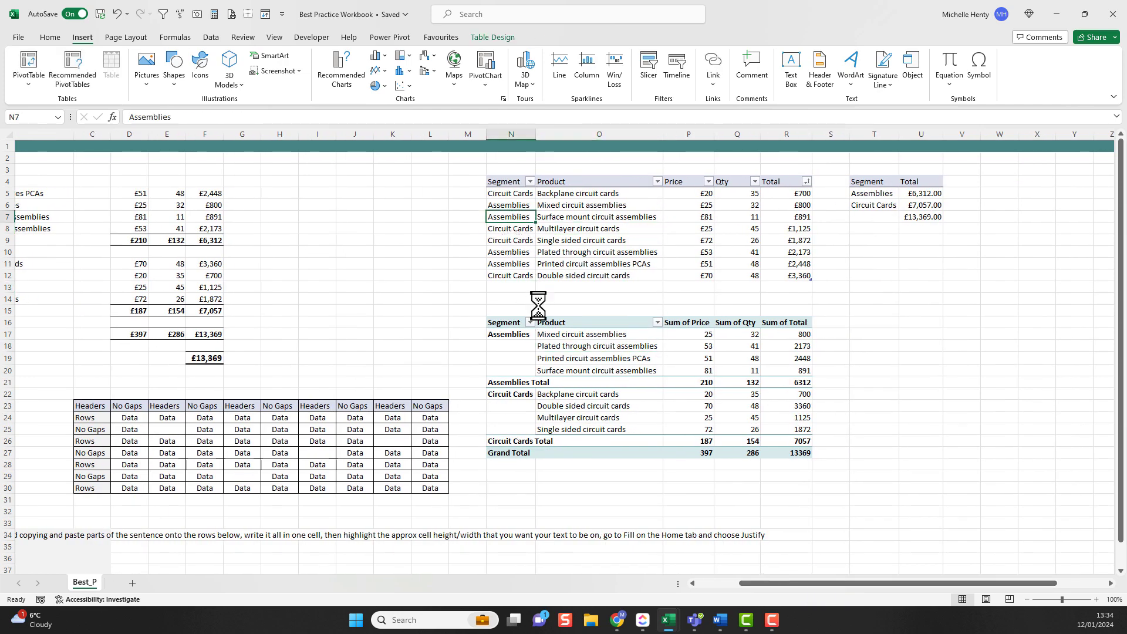
pyautogui.hotkey('ctrl', 'c')
pyautogui.click(516, 286)
pyautogui.hotkey('ctrl', 'v')
pyautogui.click(572, 287)
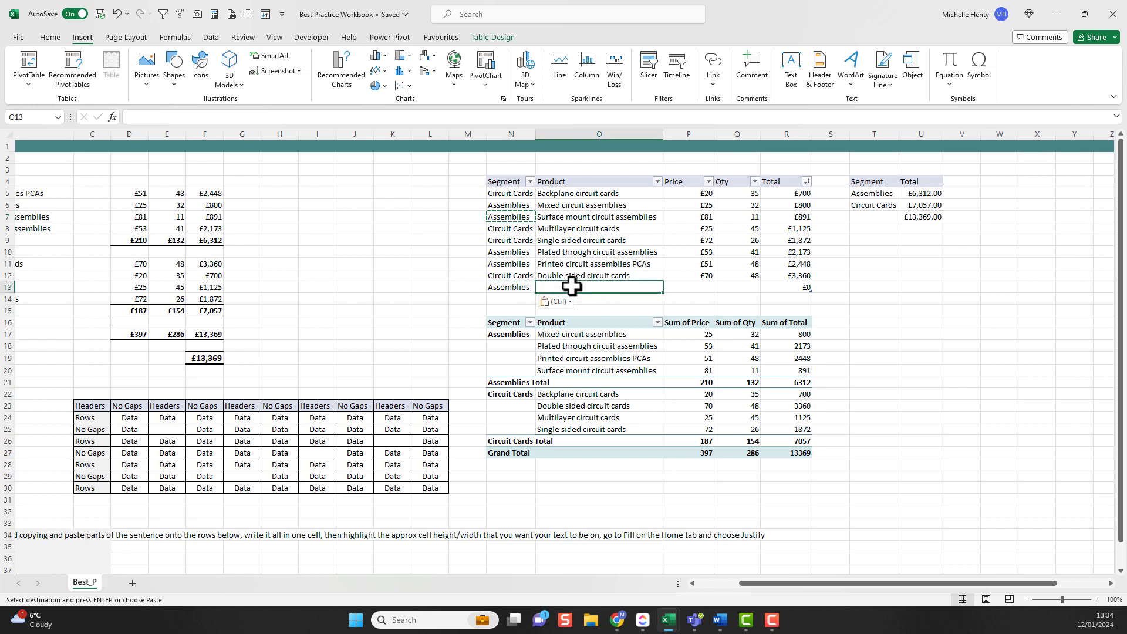
pyautogui.write('New Pro')
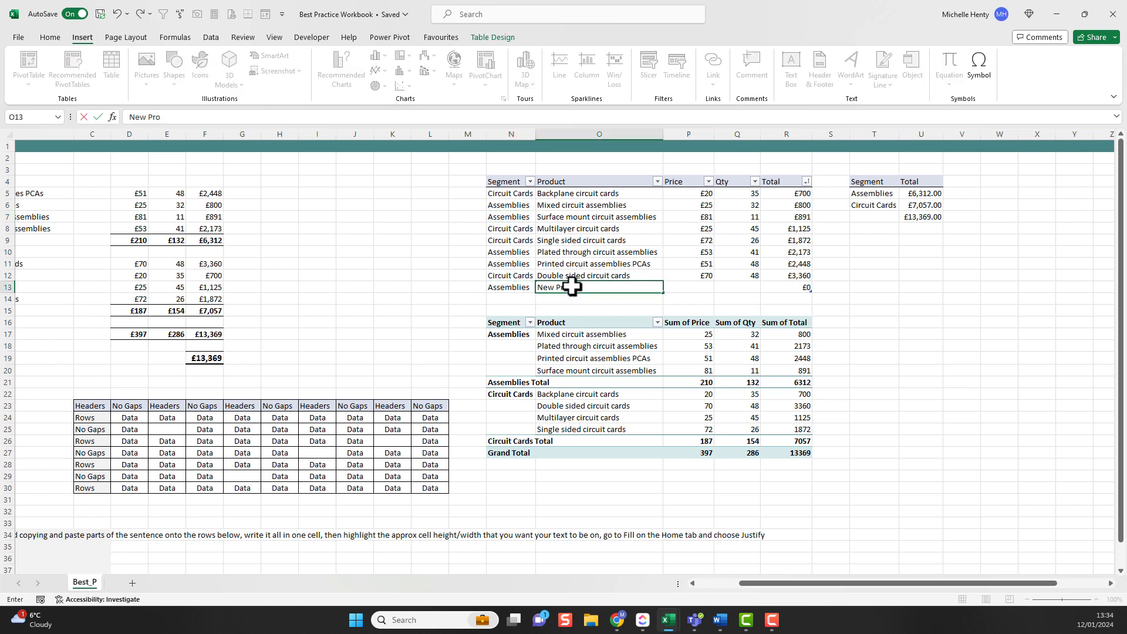
pyautogui.write('duct')
# Set the new product's Price in P13 to 10 and its Qty in Q13 to 400.
pyautogui.click(693, 282)
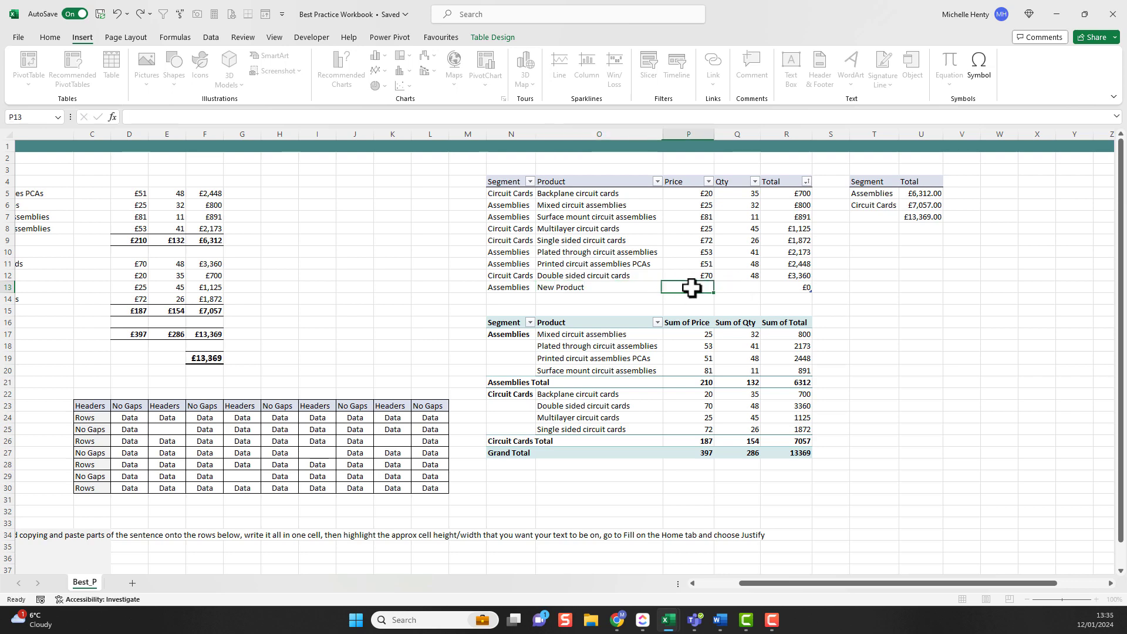
pyautogui.write('10')
pyautogui.click(735, 286)
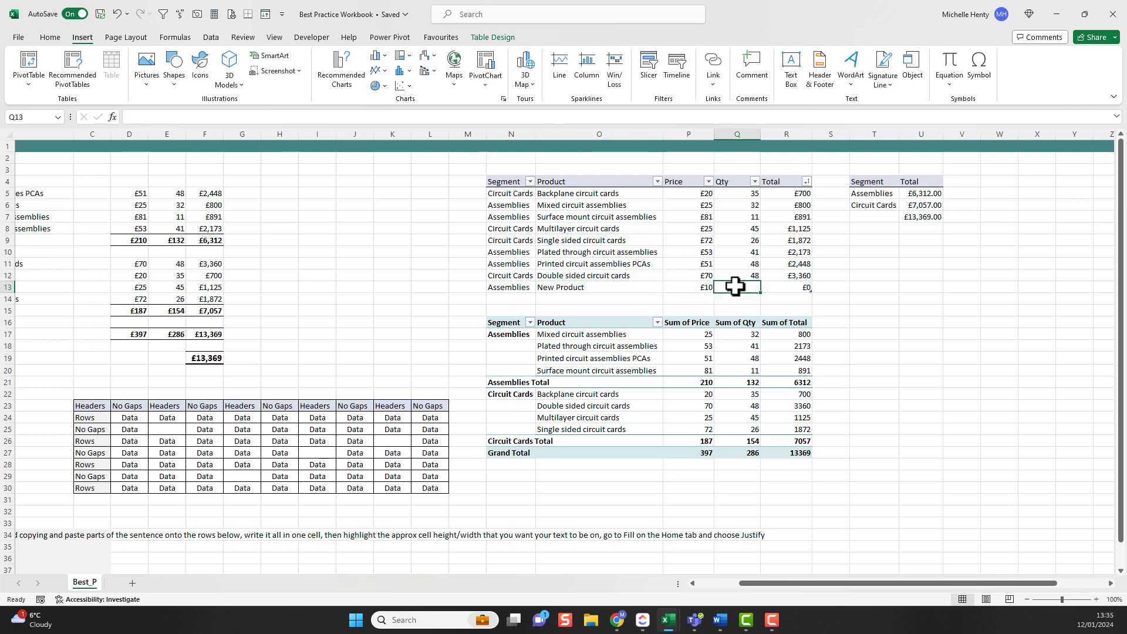
pyautogui.write('400')
pyautogui.press('Tab')
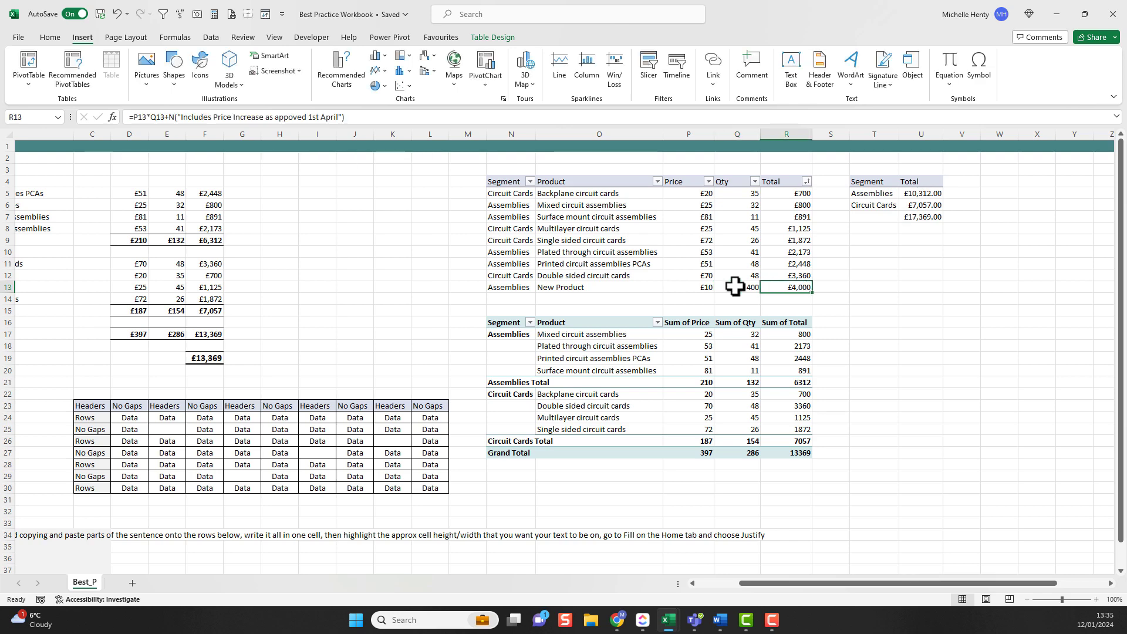
# Refresh the PivotTable from the product table and compare its New Product row and grand total with the SUMIFS total in U7.
pyautogui.click(587, 334)
pyautogui.click(211, 37)
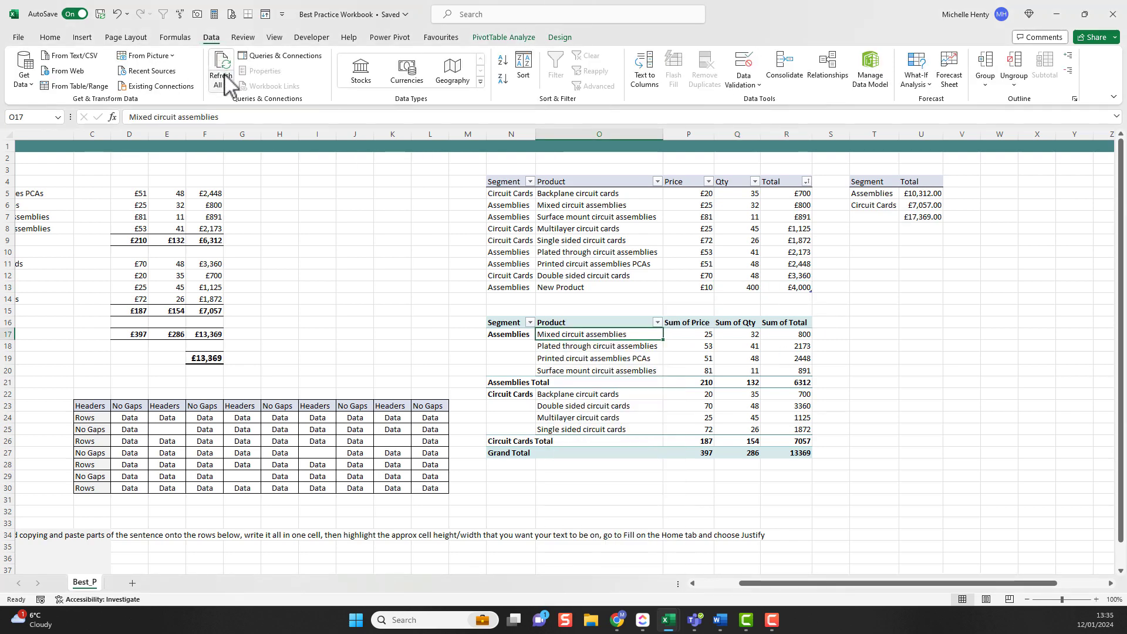
pyautogui.rightClick(556, 336)
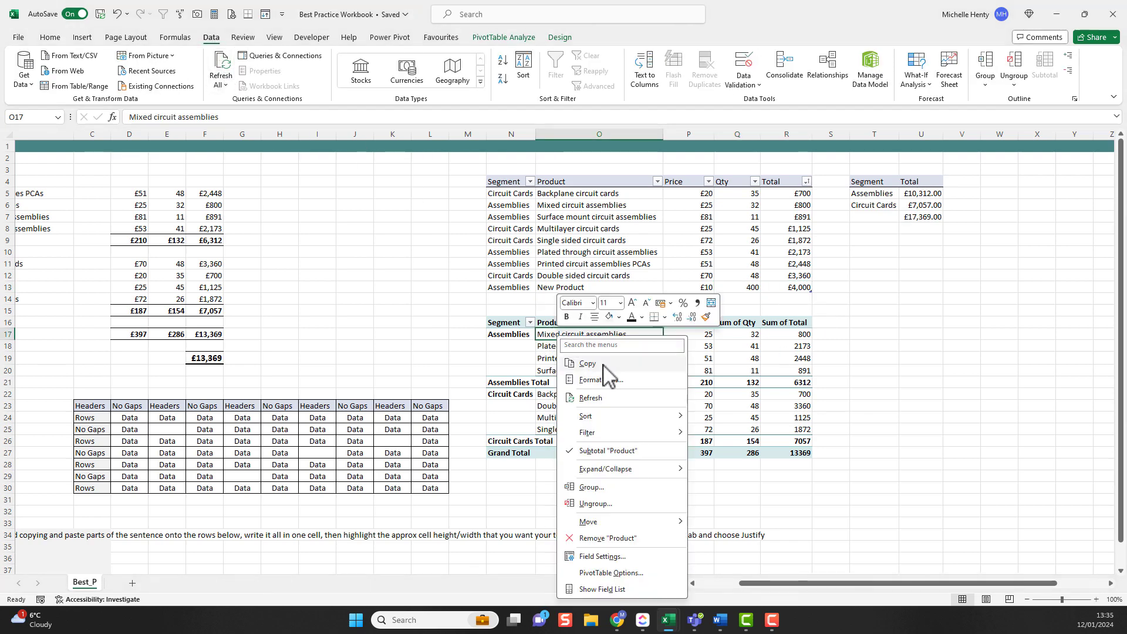
pyautogui.click(605, 399)
pyautogui.moveTo(561, 382); pyautogui.dragTo(792, 385)
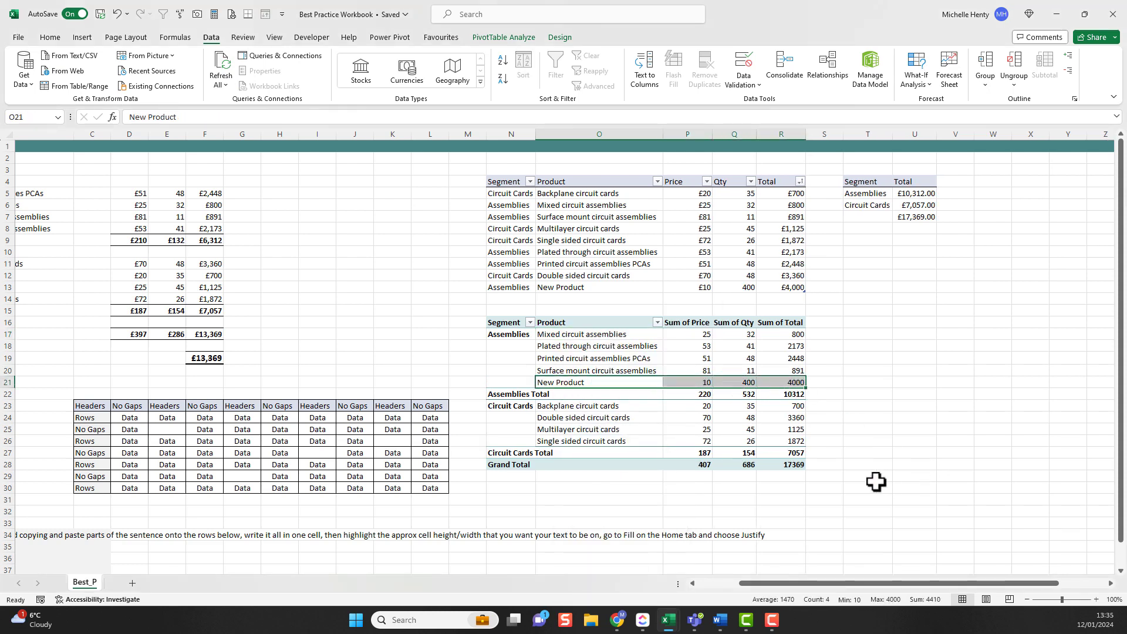
pyautogui.click(790, 465)
pyautogui.click(909, 219)
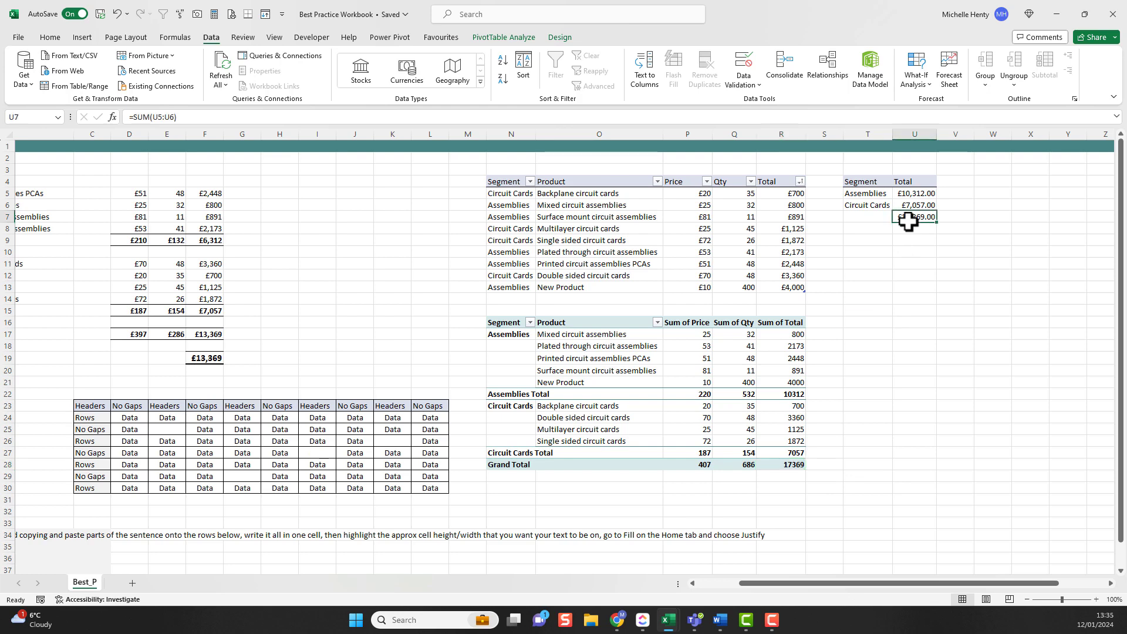
# Hide the Price and Qty columns P:Q.
pyautogui.click(732, 583)
pyautogui.click(882, 224)
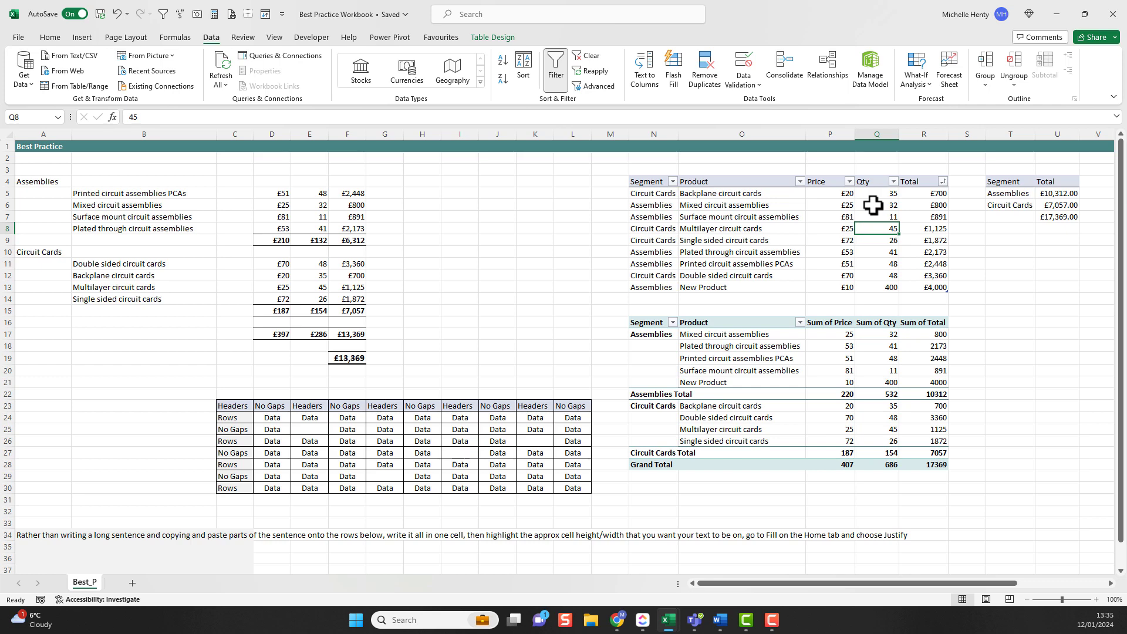
pyautogui.click(884, 134)
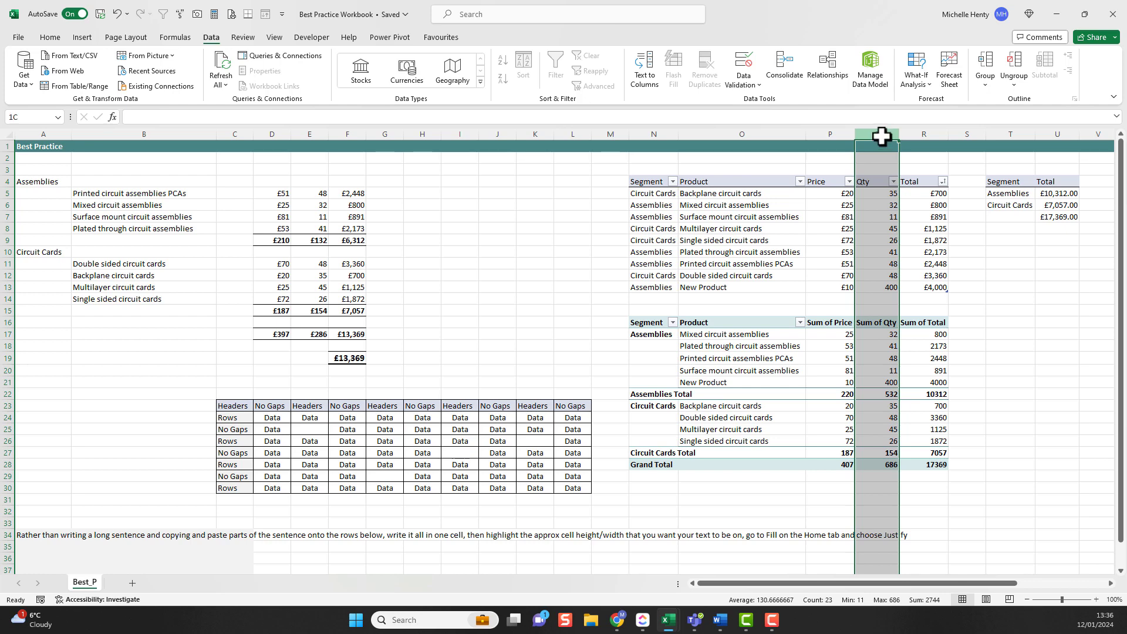
pyautogui.moveTo(881, 137); pyautogui.dragTo(835, 134)
pyautogui.rightClick(837, 136)
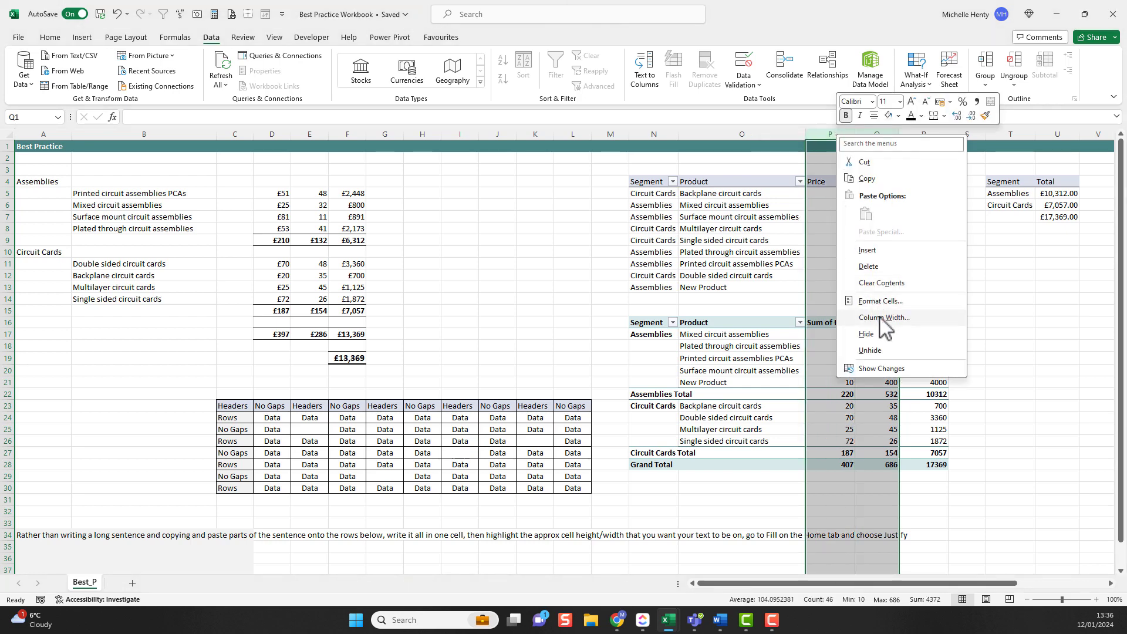
pyautogui.click(867, 335)
pyautogui.click(964, 310)
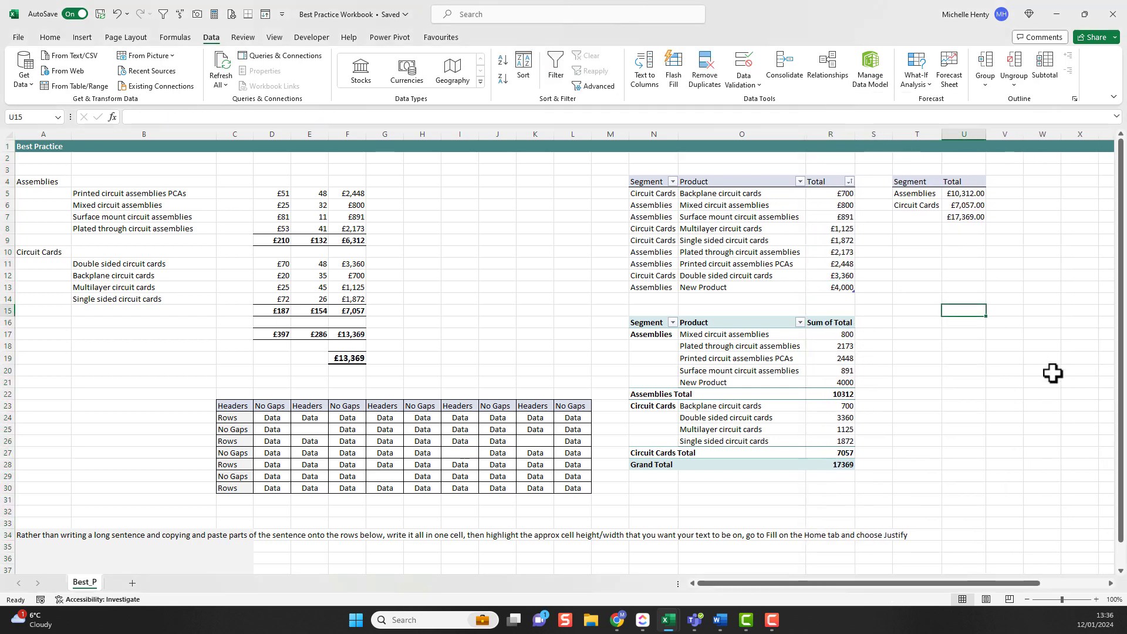
# Hide columns T:U containing the segment summary.
pyautogui.moveTo(917, 133); pyautogui.dragTo(977, 134)
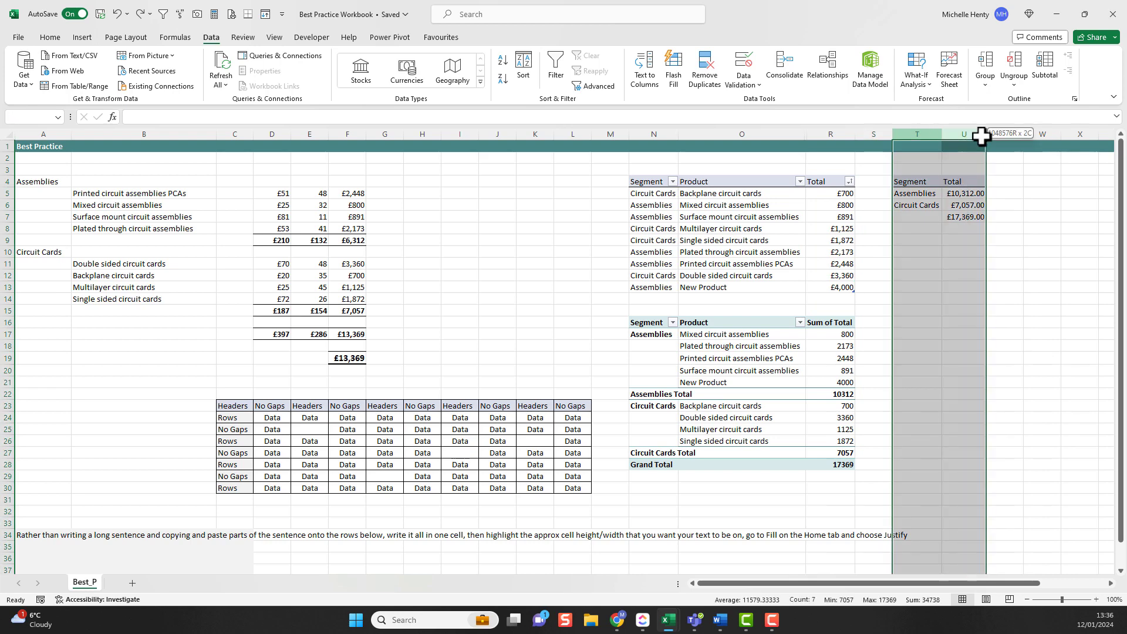
pyautogui.rightClick(977, 135)
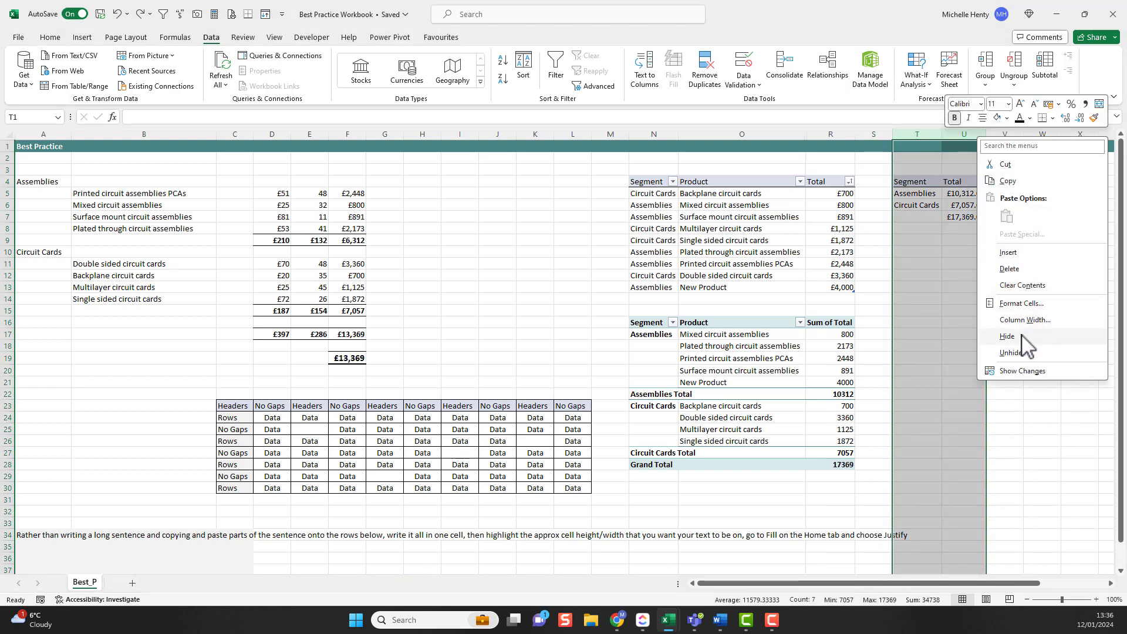
pyautogui.click(1008, 336)
pyautogui.click(974, 345)
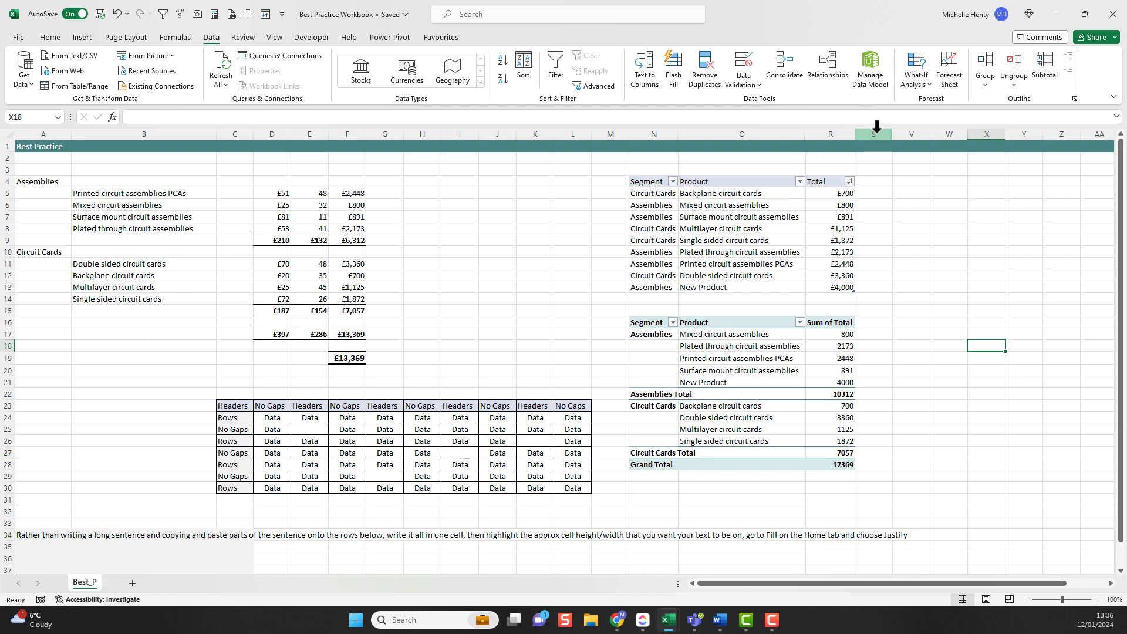
# Delete columns S through Y, including the hidden segment summary columns.
pyautogui.moveTo(874, 135); pyautogui.dragTo(1010, 134)
pyautogui.rightClick(988, 134)
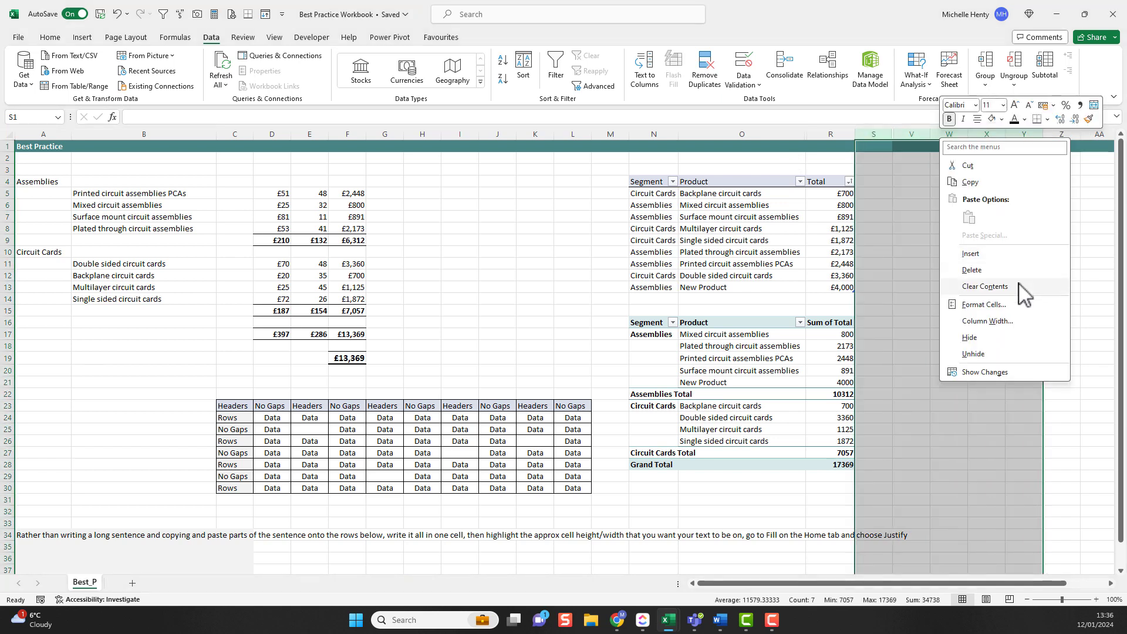
pyautogui.click(998, 267)
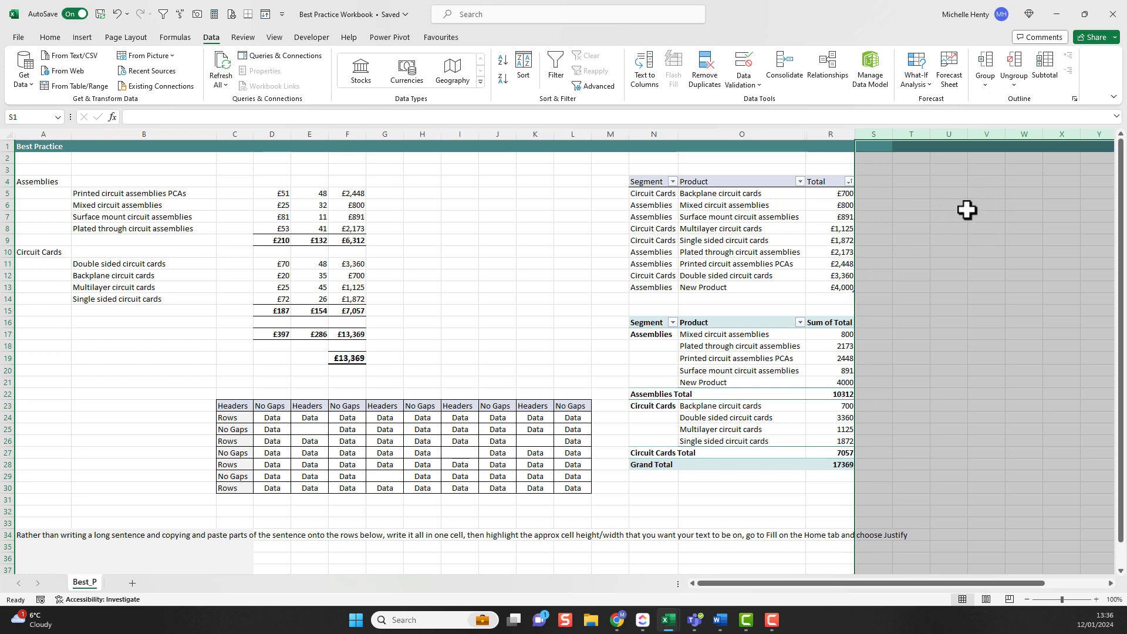
# Copy the New Product name from O13 over the Surface mount circuit assemblies entry in O7.
pyautogui.click(734, 228)
pyautogui.click(731, 217)
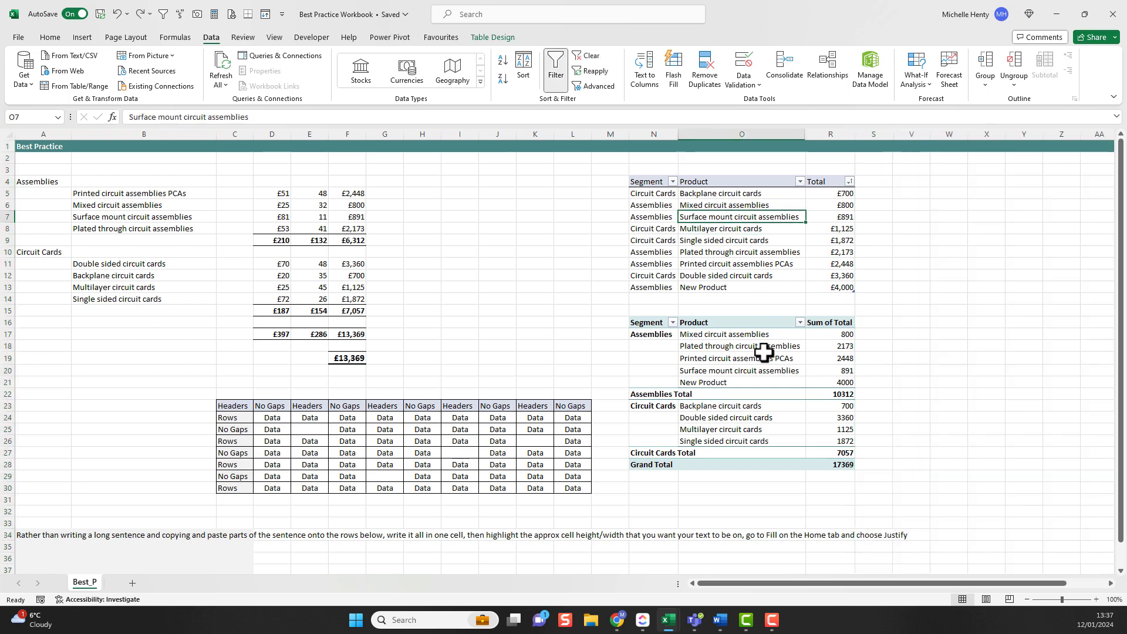
pyautogui.click(720, 287)
pyautogui.hotkey('ctrl', 'c')
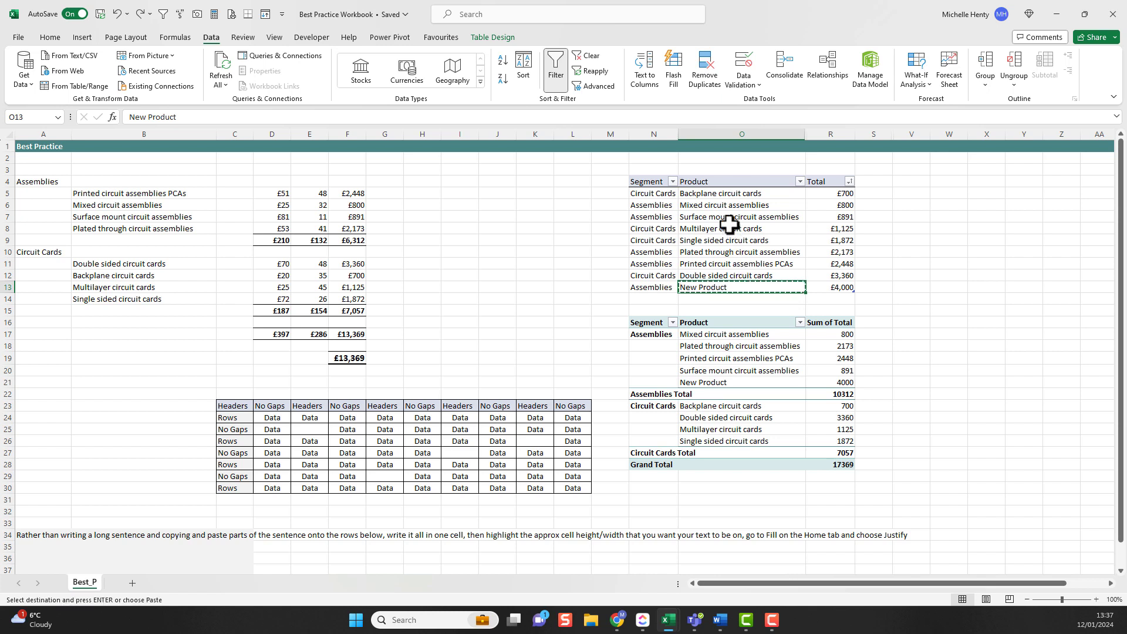
pyautogui.click(731, 219)
pyautogui.hotkey('ctrl', 'v')
# Move the New Product total formula from R13 to R7.
pyautogui.click(845, 288)
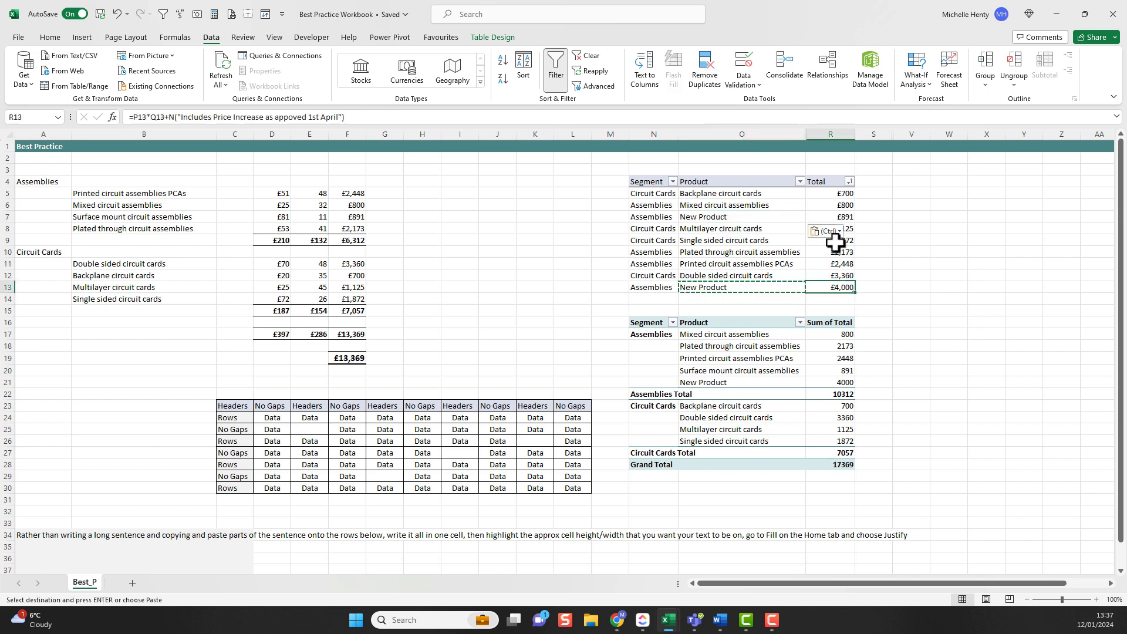
pyautogui.hotkey('ctrl', 'x')
pyautogui.click(834, 216)
pyautogui.hotkey('ctrl', 'v')
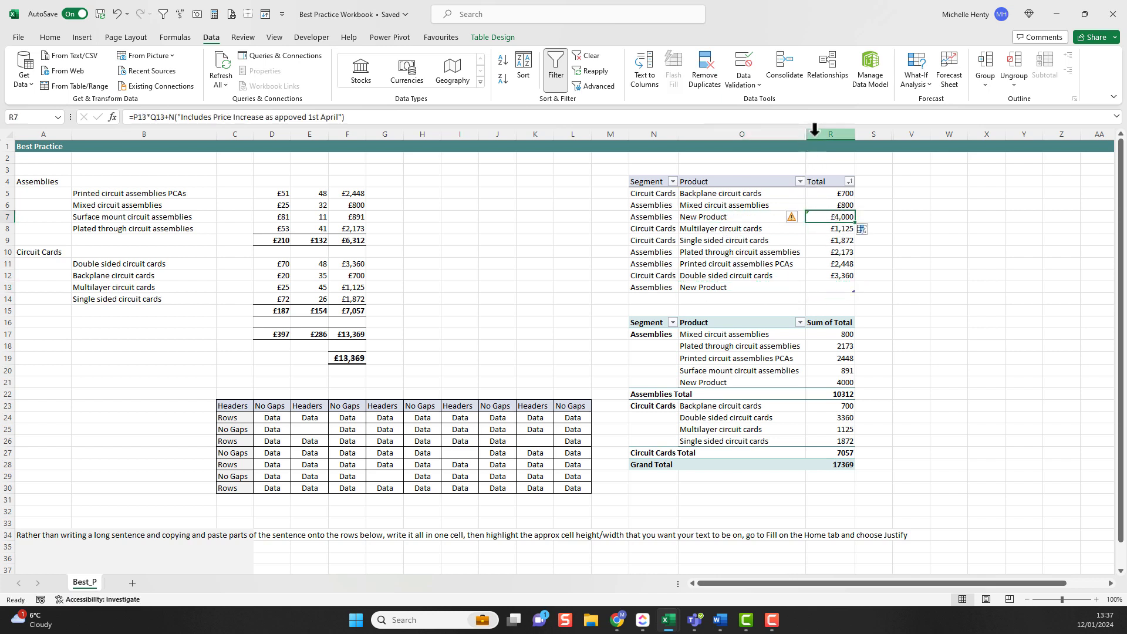
# Unhide the columns between O and R and check the Price, Qty and Total in row 7.
pyautogui.moveTo(815, 129); pyautogui.dragTo(793, 131)
pyautogui.rightClick(793, 132)
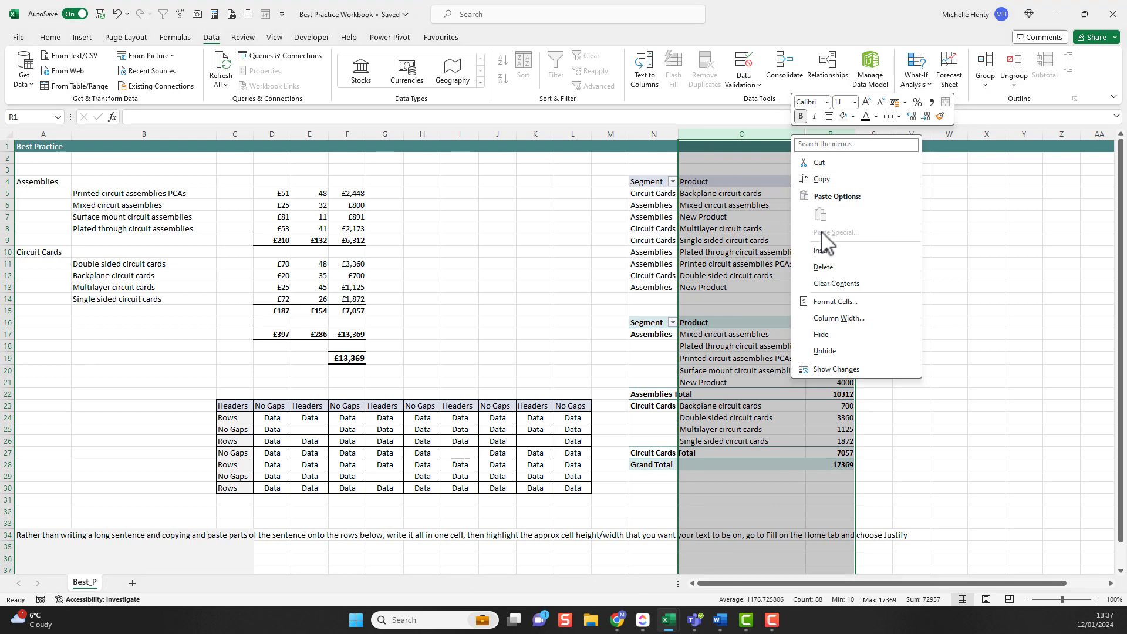
pyautogui.click(842, 353)
pyautogui.click(863, 219)
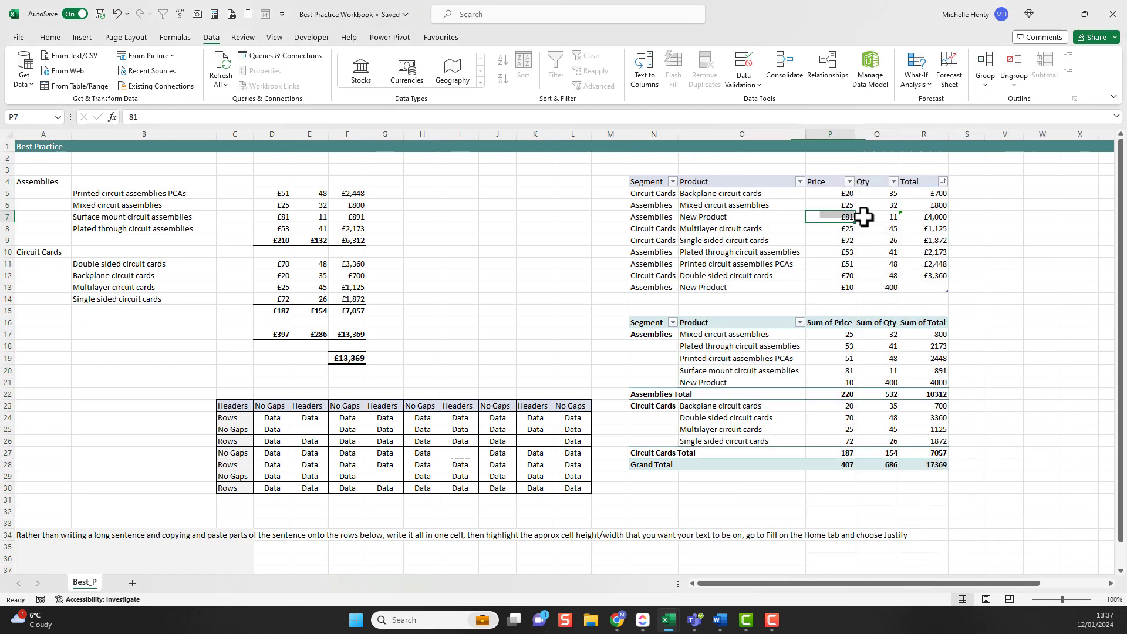
pyautogui.click(926, 219)
pyautogui.click(846, 219)
pyautogui.click(868, 216)
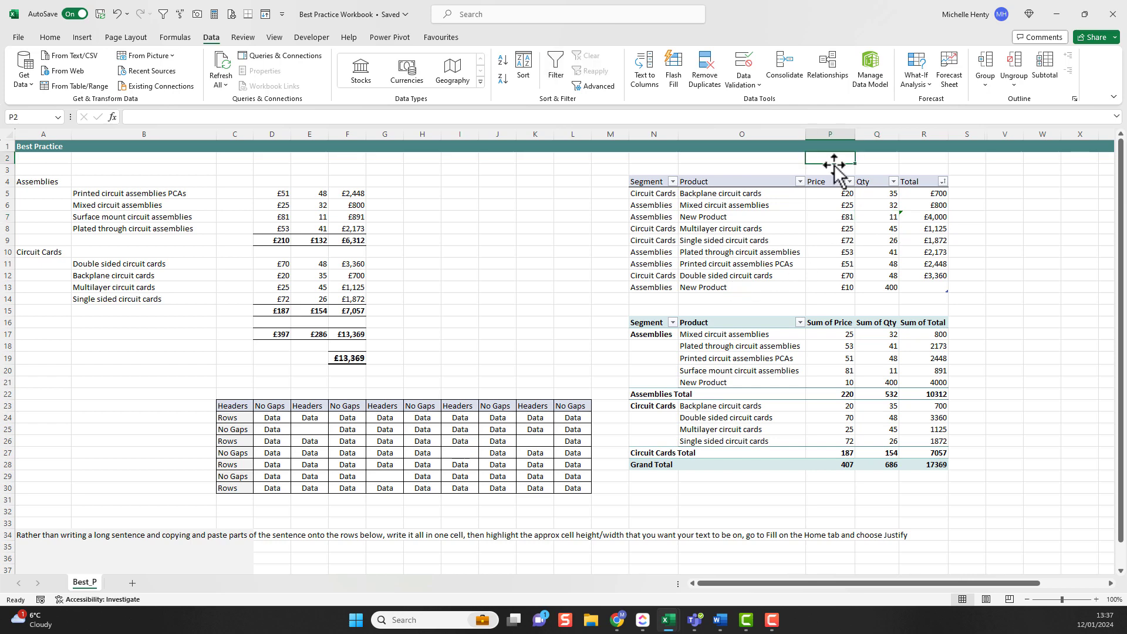
# Undo the row 7 edits, the column deletion and the hiding of the segment summary columns.
pyautogui.hotkey('ctrl', 'z')
pyautogui.hotkey('ctrl', 'z')
pyautogui.hotkey('ctrl', 'z')
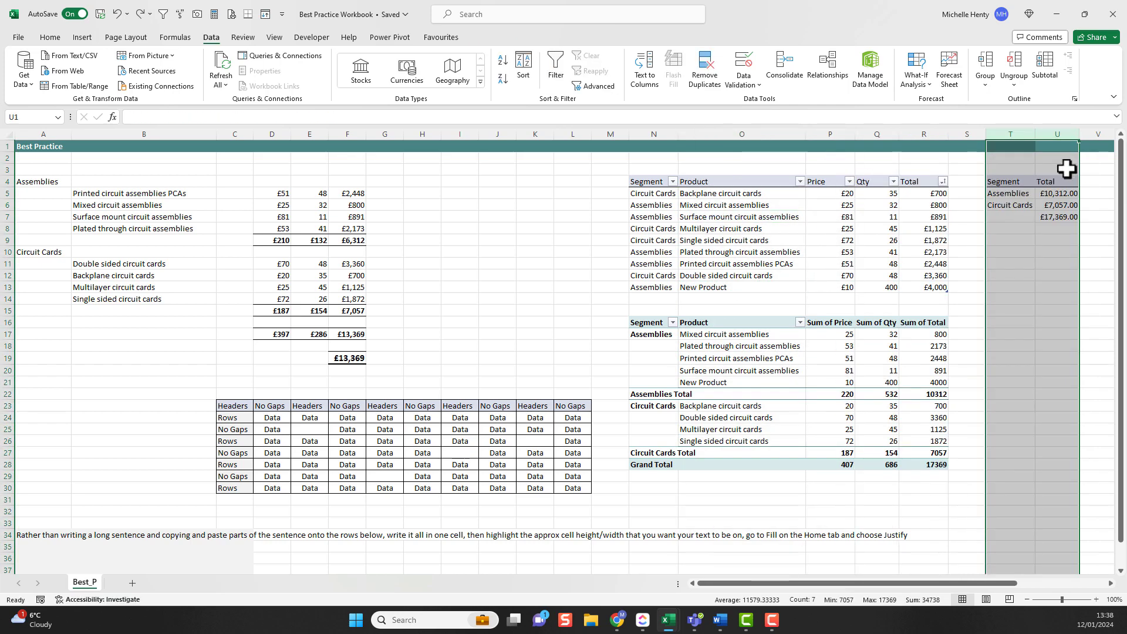
# Group the segment summary columns T:U and collapse the group.
pyautogui.click(1067, 169)
pyautogui.moveTo(1066, 132); pyautogui.dragTo(1012, 131)
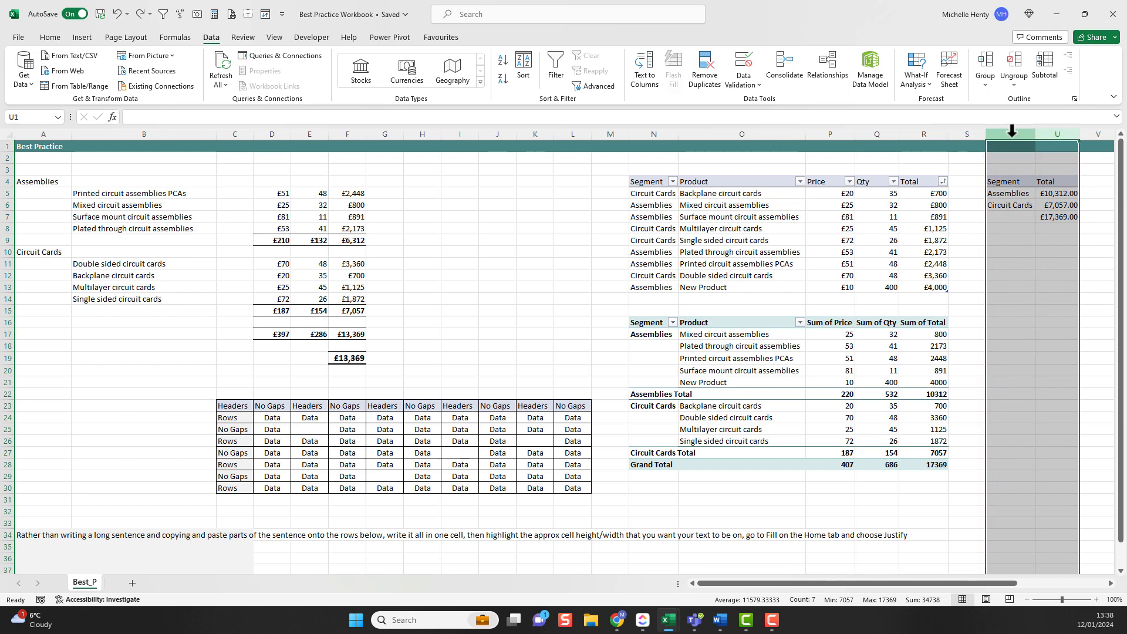
pyautogui.click(985, 66)
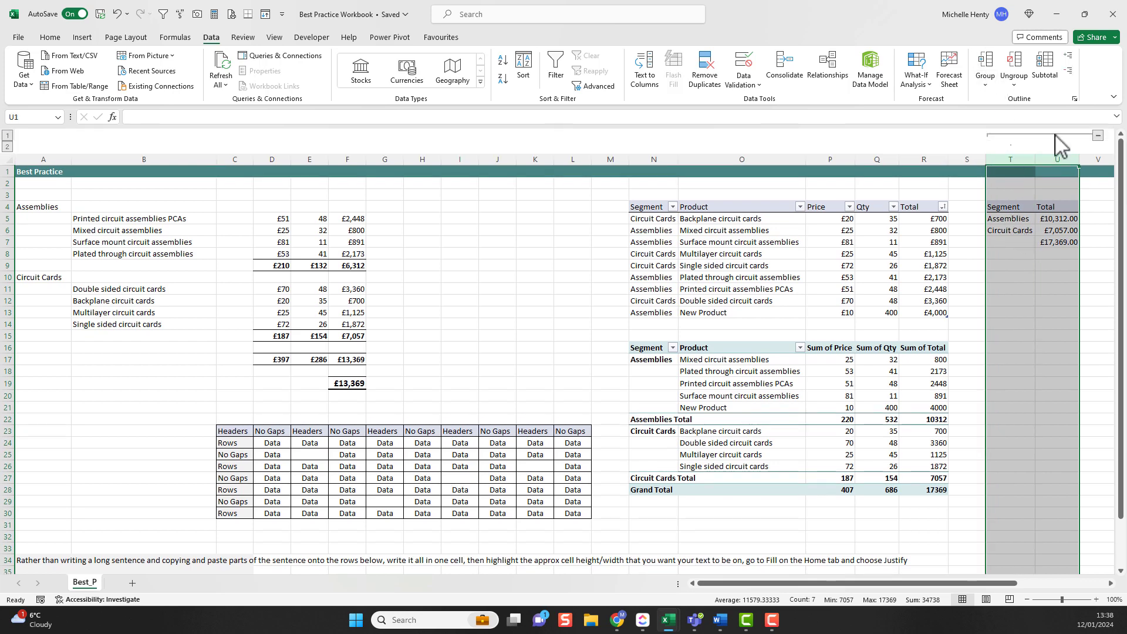
pyautogui.click(1097, 135)
pyautogui.click(1006, 288)
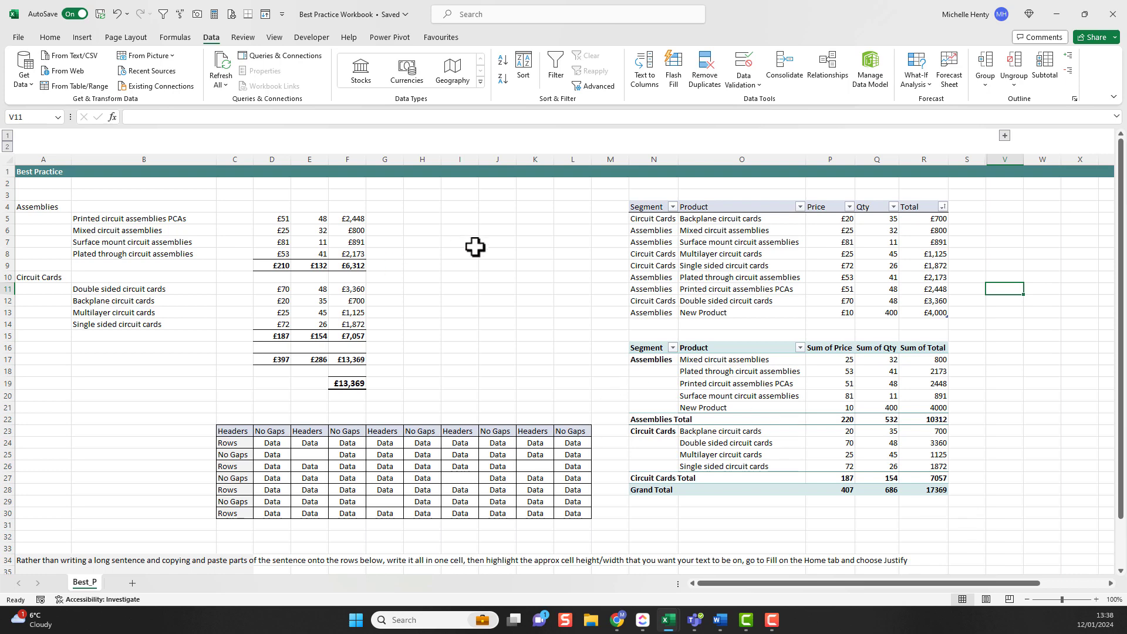
# Group rows 10 to 14 of the Circuit Cards list and collapse the group.
pyautogui.click(1005, 135)
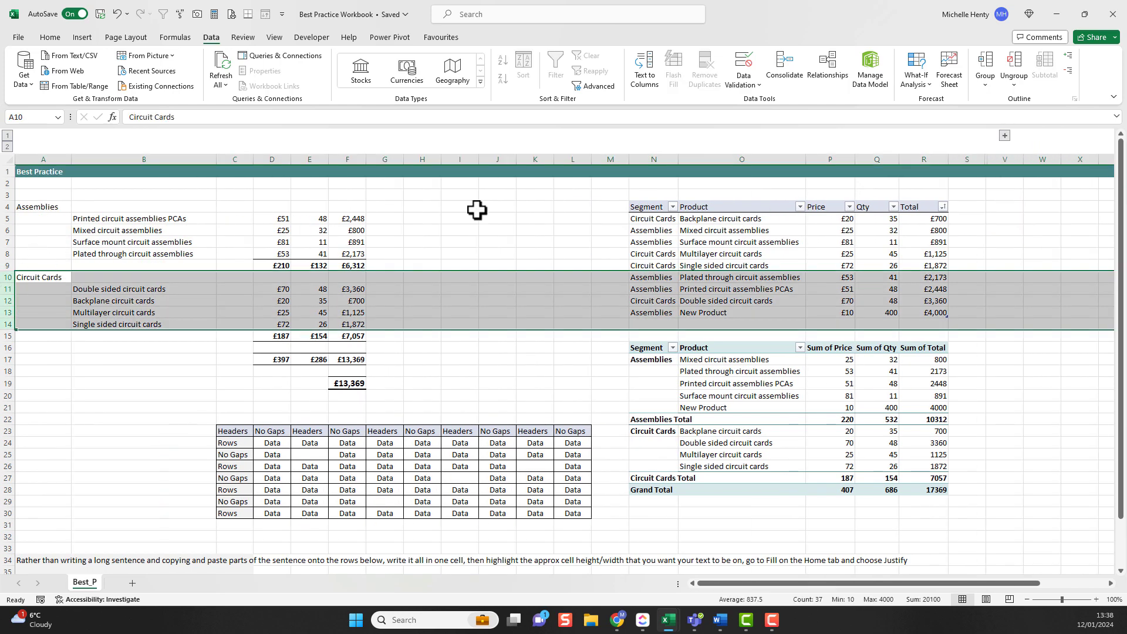
pyautogui.click(986, 66)
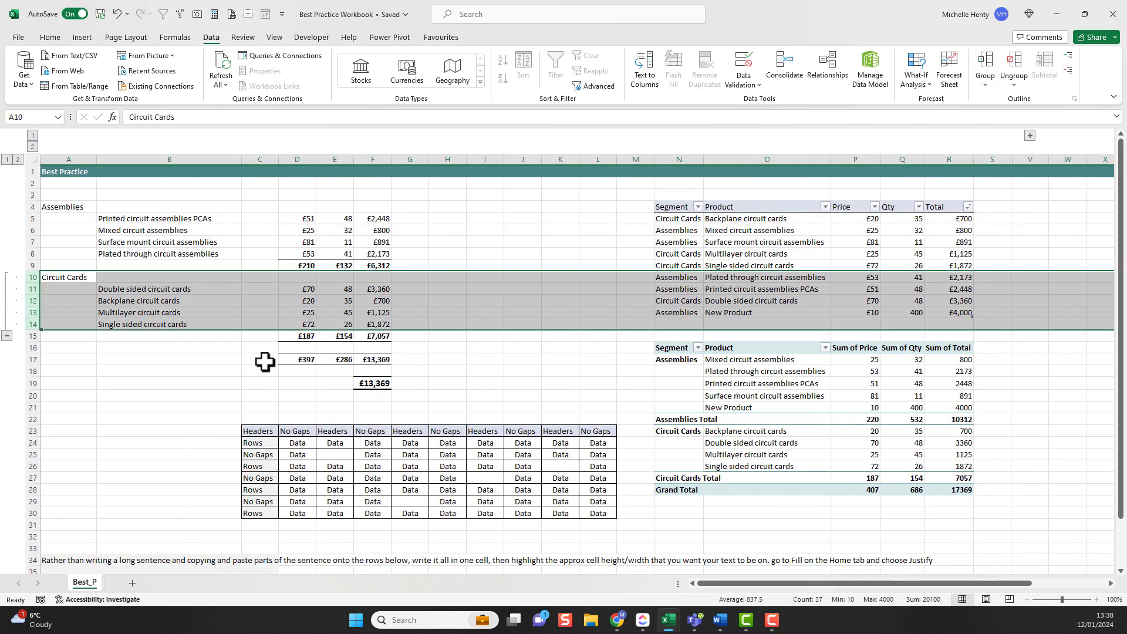
pyautogui.click(7, 336)
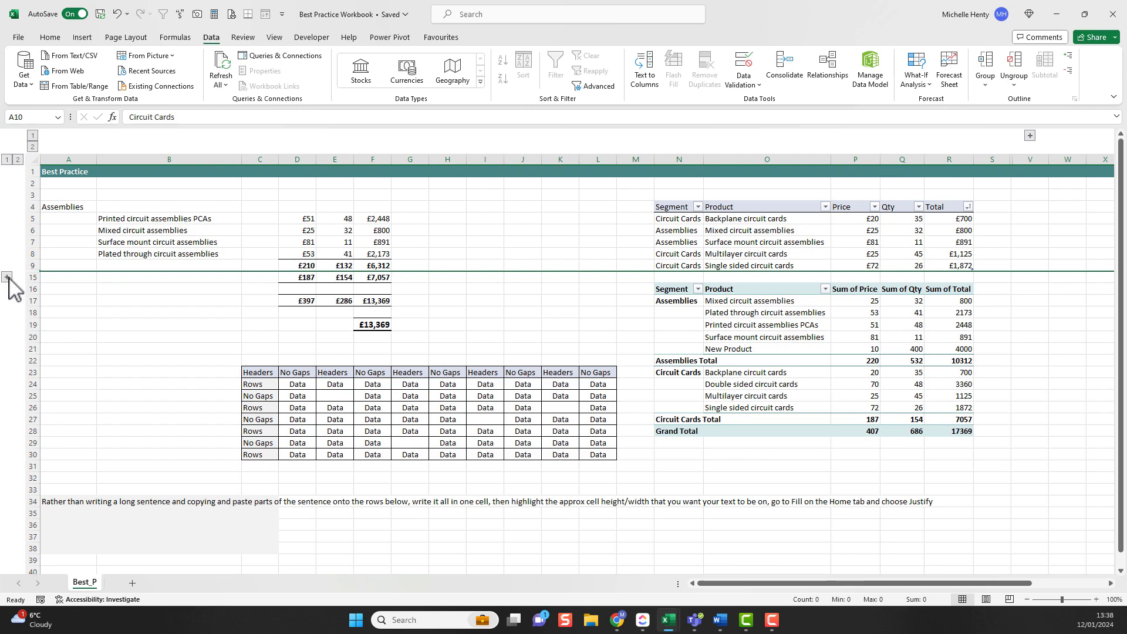
pyautogui.click(260, 264)
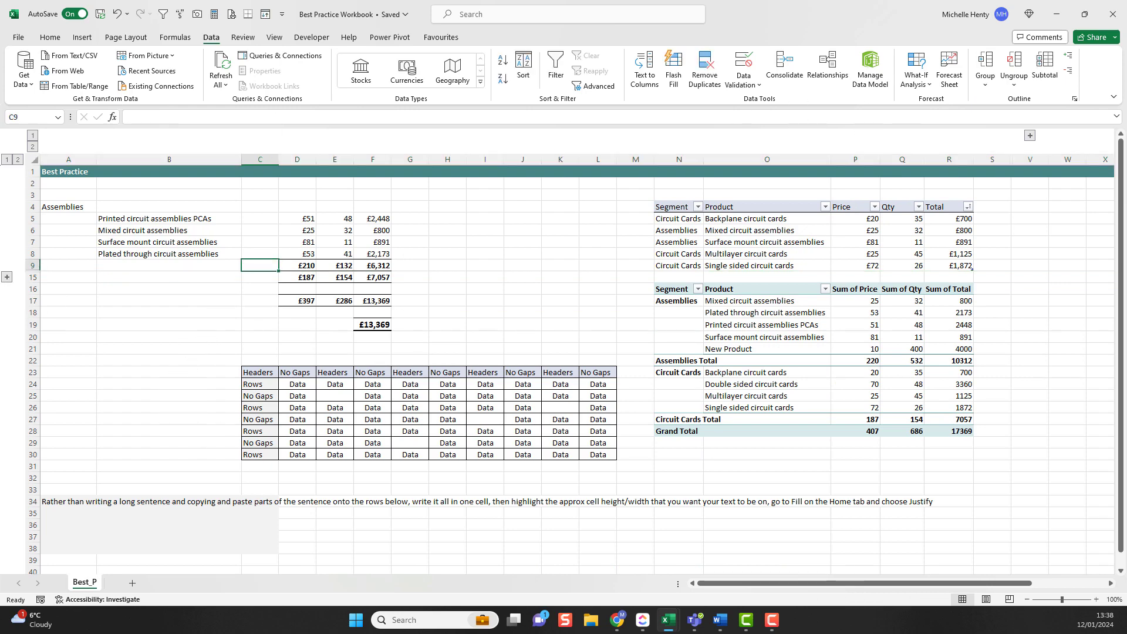
# Expand the collapsed row and column groups and ungroup columns T:U.
pyautogui.click(7, 277)
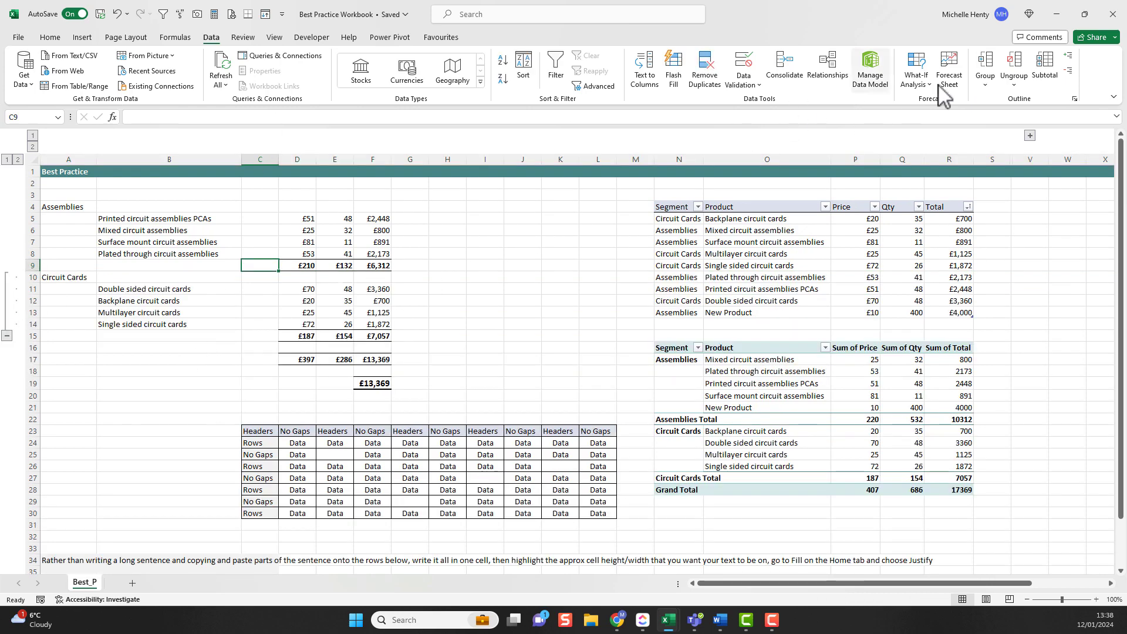
pyautogui.click(1030, 136)
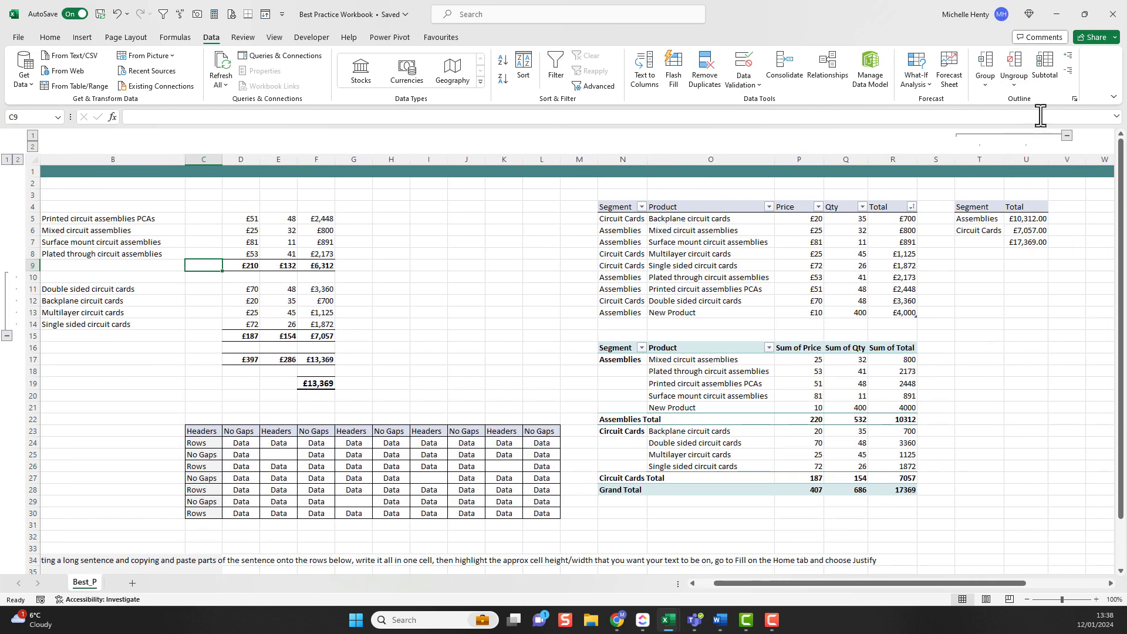
pyautogui.moveTo(1025, 154); pyautogui.dragTo(981, 155)
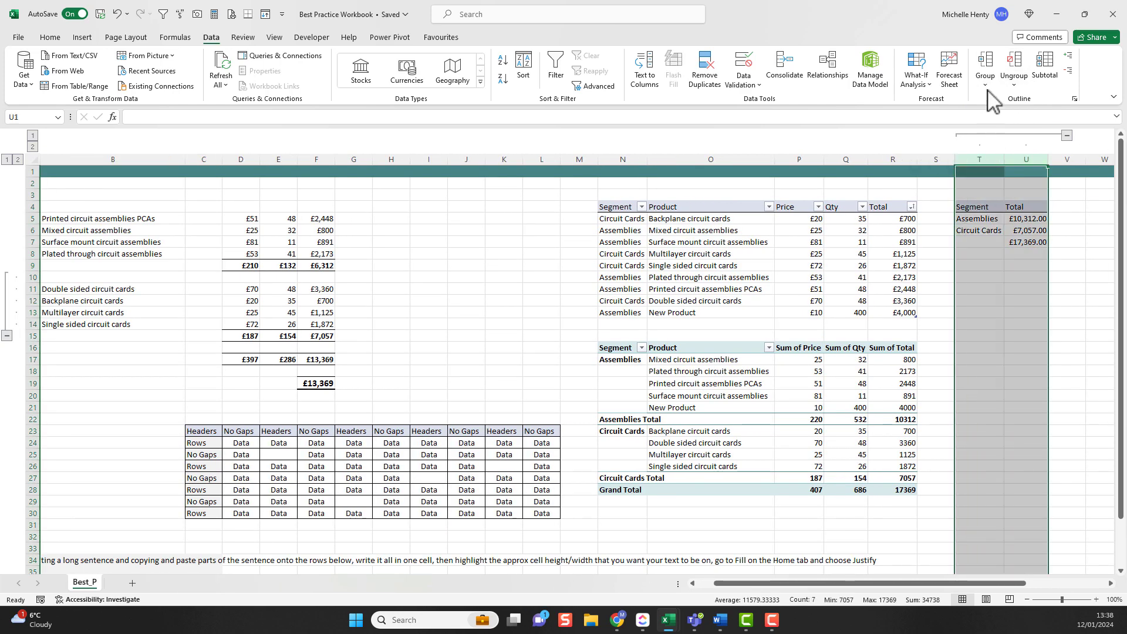
pyautogui.click(1014, 62)
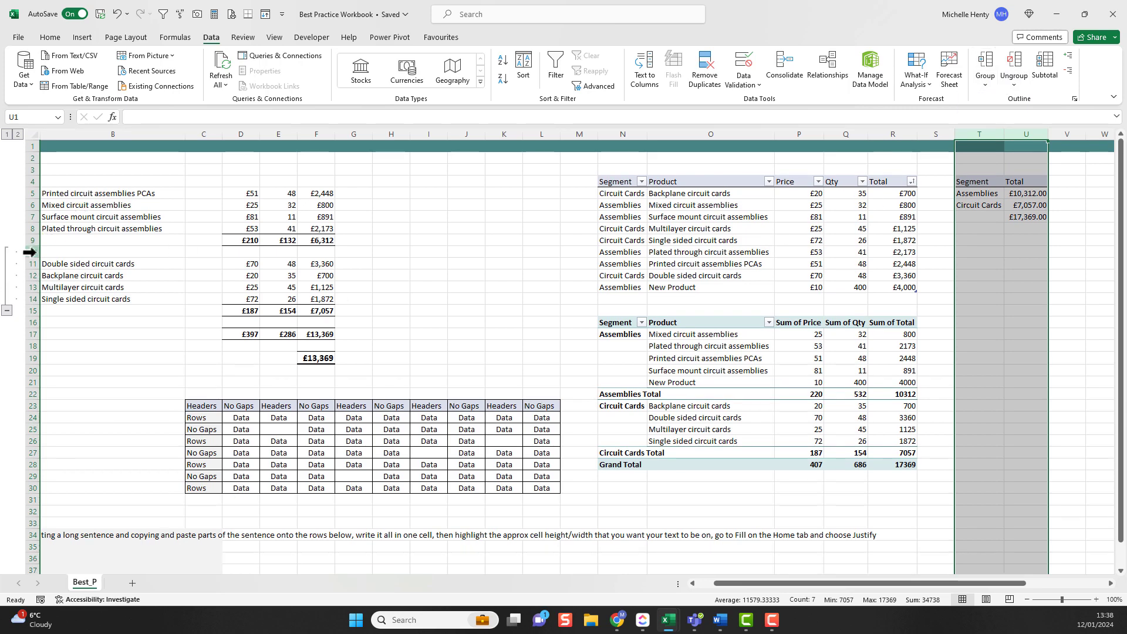
# Ungroup rows 10 to 14 and go to the Assemblies heading in A4.
pyautogui.moveTo(32, 252); pyautogui.dragTo(29, 297)
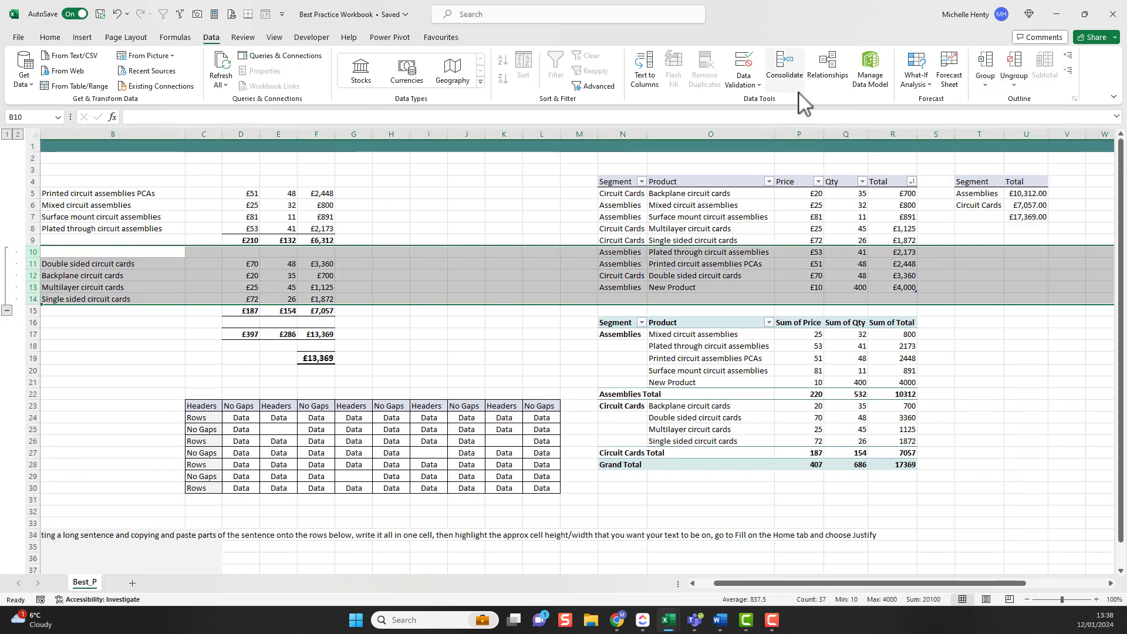
pyautogui.click(1014, 62)
pyautogui.click(1002, 322)
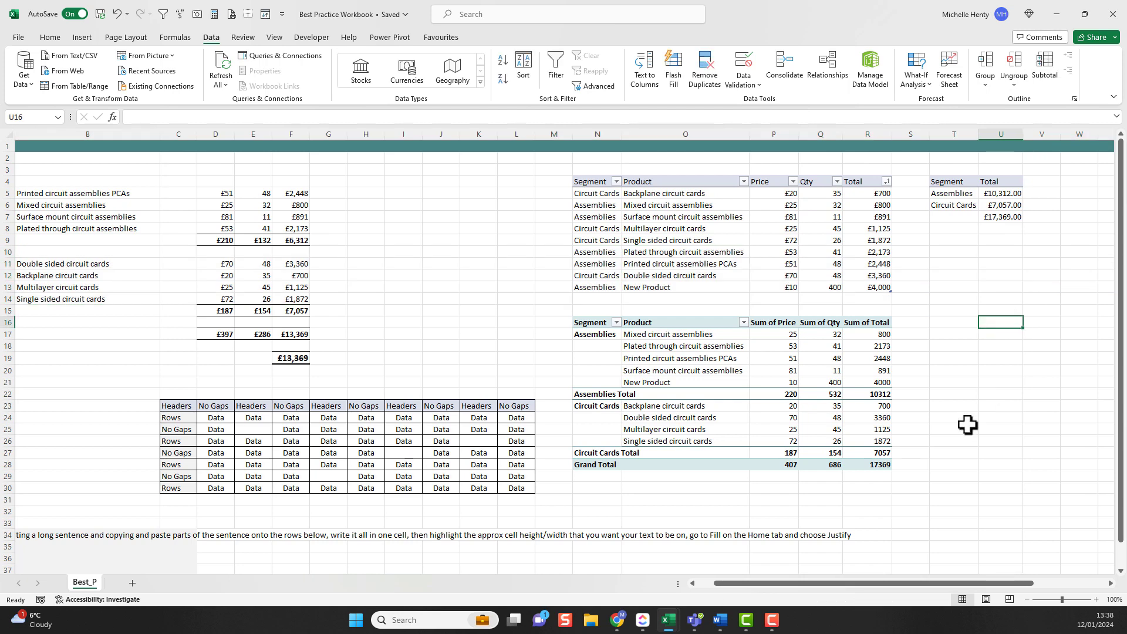
pyautogui.click(709, 583)
pyautogui.click(47, 182)
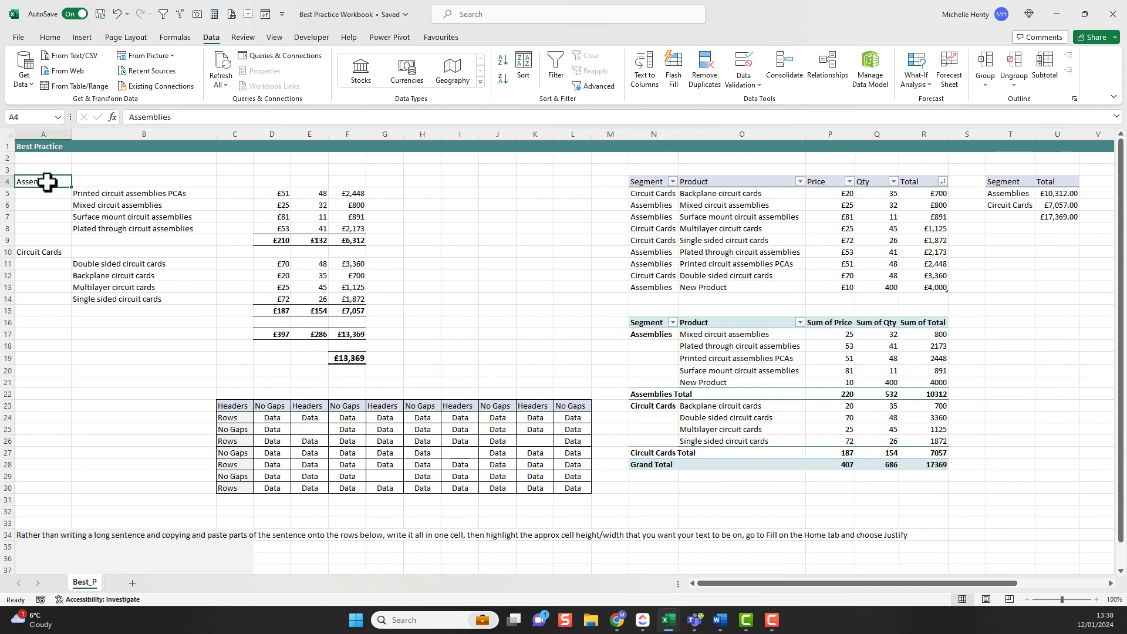
# Merge and center the Circuit Cards heading across A10:F10.
pyautogui.click(50, 37)
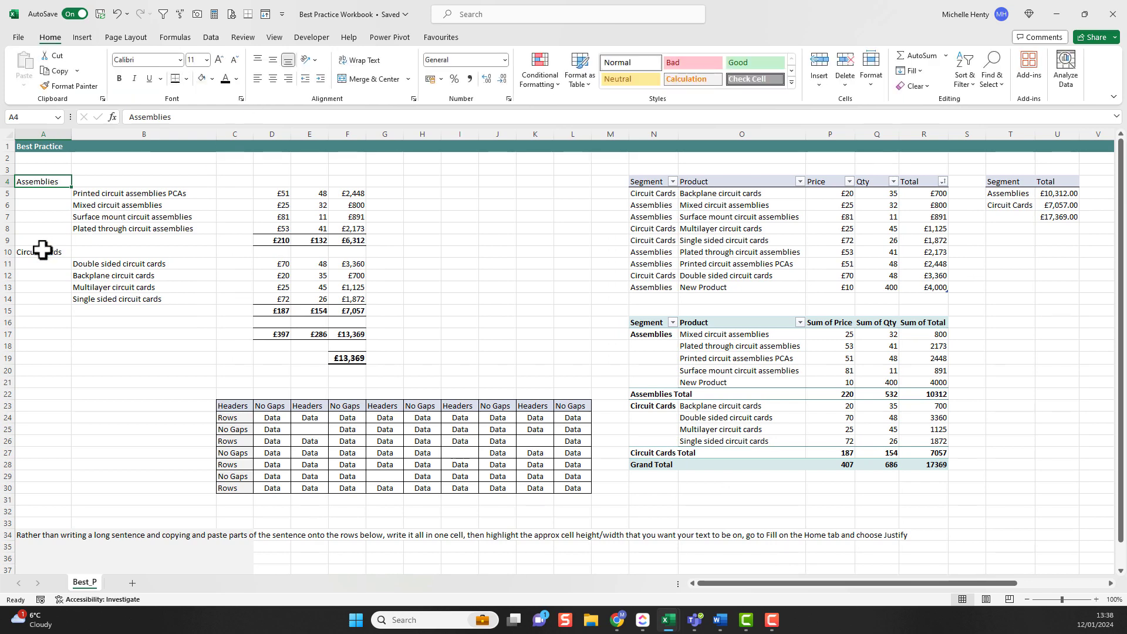
pyautogui.moveTo(43, 252); pyautogui.dragTo(347, 252)
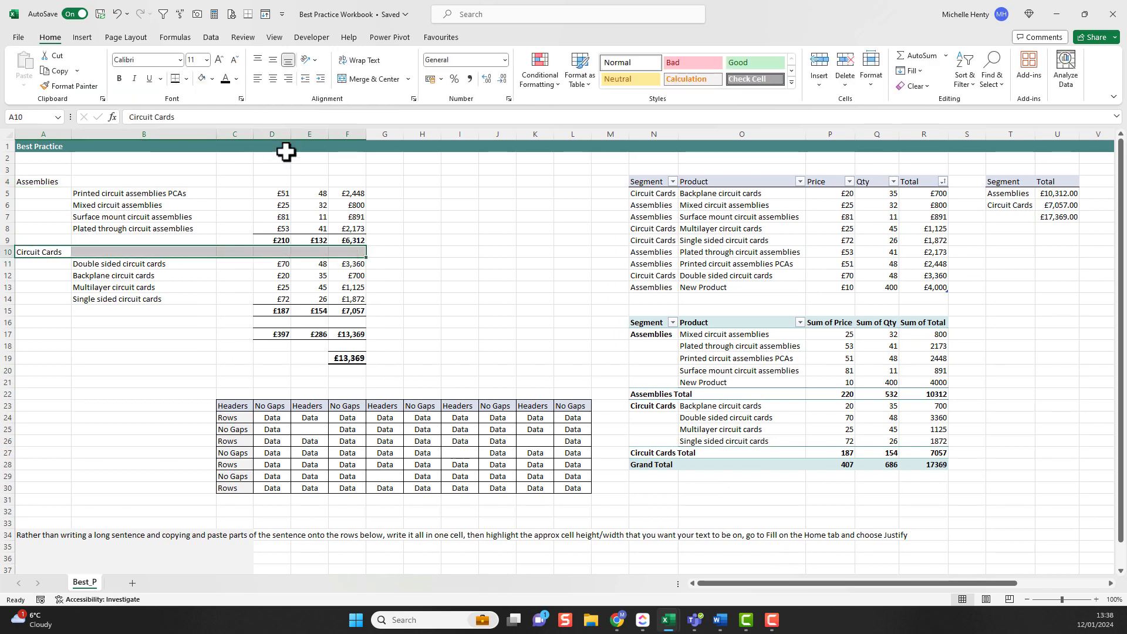
pyautogui.click(373, 78)
pyautogui.click(417, 241)
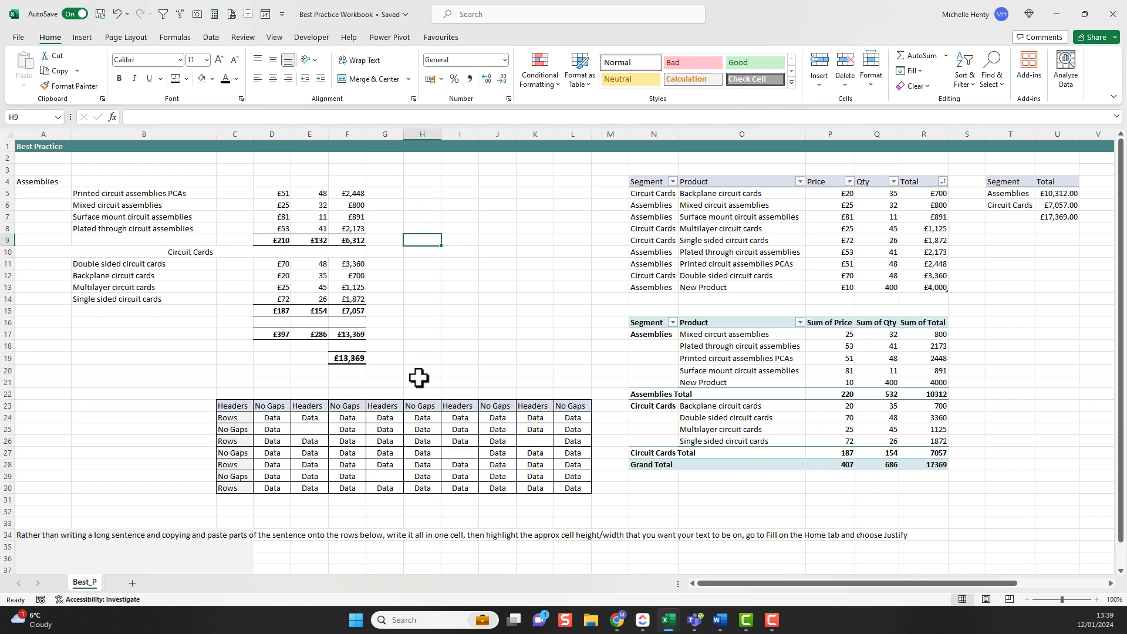
# Set the Assemblies heading's horizontal alignment to Center Across Selection over A4:F4.
pyautogui.click(35, 179)
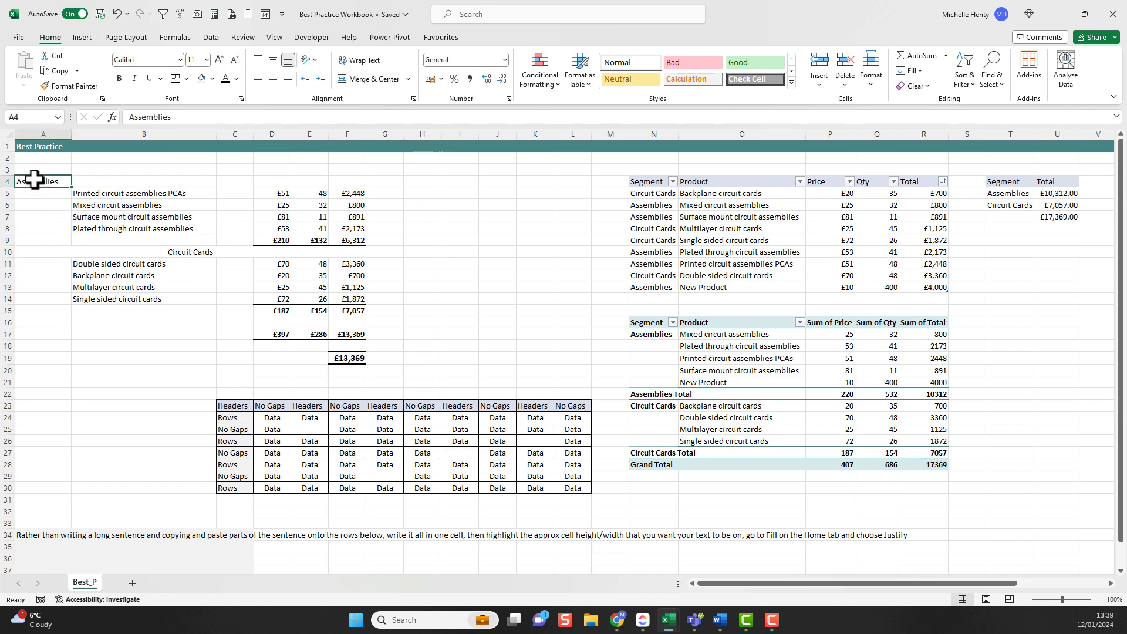
pyautogui.moveTo(51, 179); pyautogui.dragTo(343, 181)
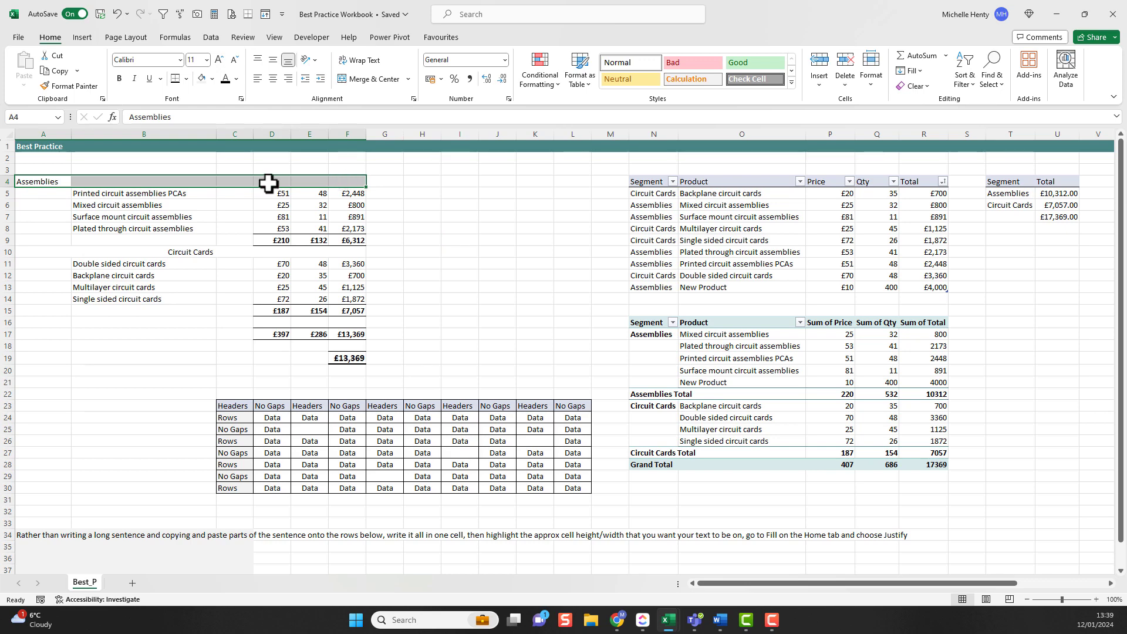
pyautogui.click(414, 99)
pyautogui.click(806, 225)
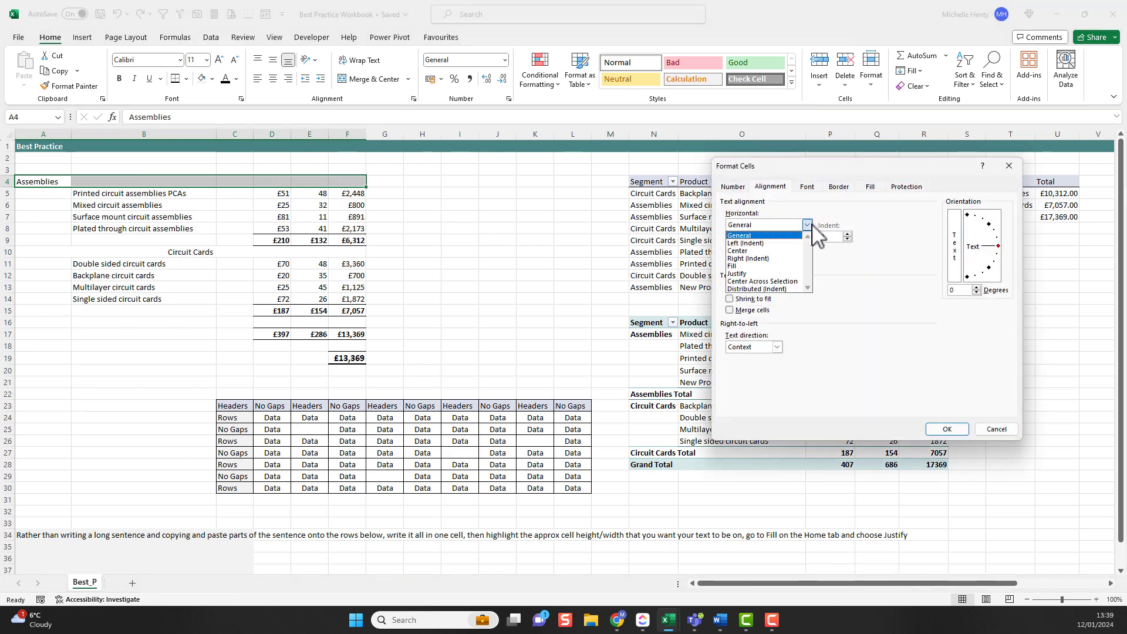
pyautogui.click(775, 282)
pyautogui.click(944, 429)
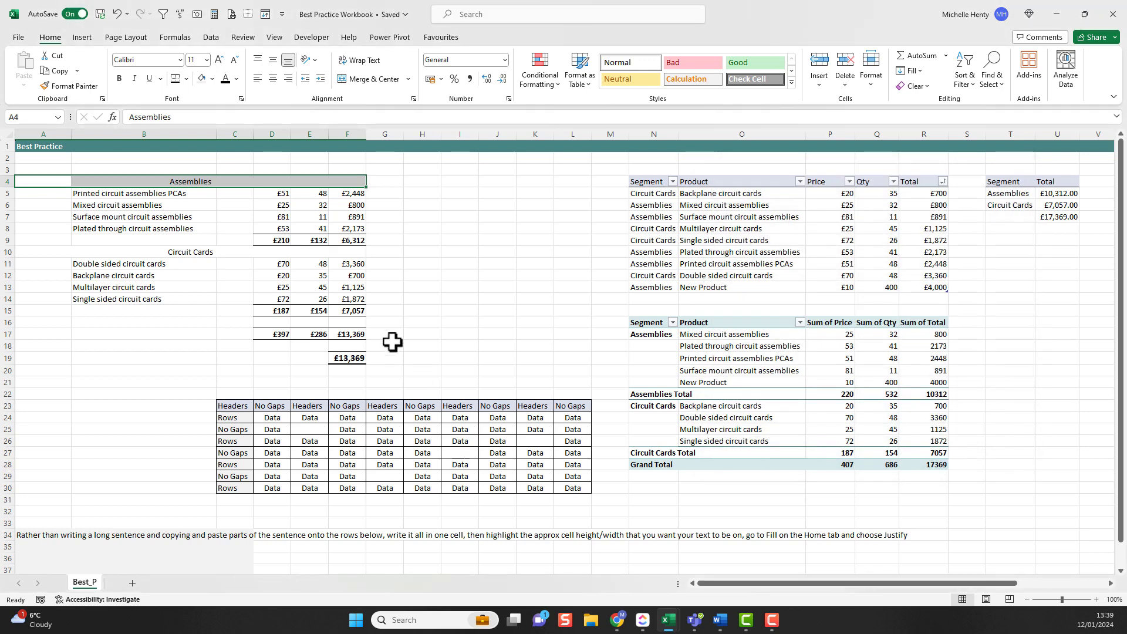
pyautogui.click(448, 243)
# Compare how individual cells can be selected in the merged Circuit Cards heading and in the unmerged Assemblies heading.
pyautogui.click(197, 252)
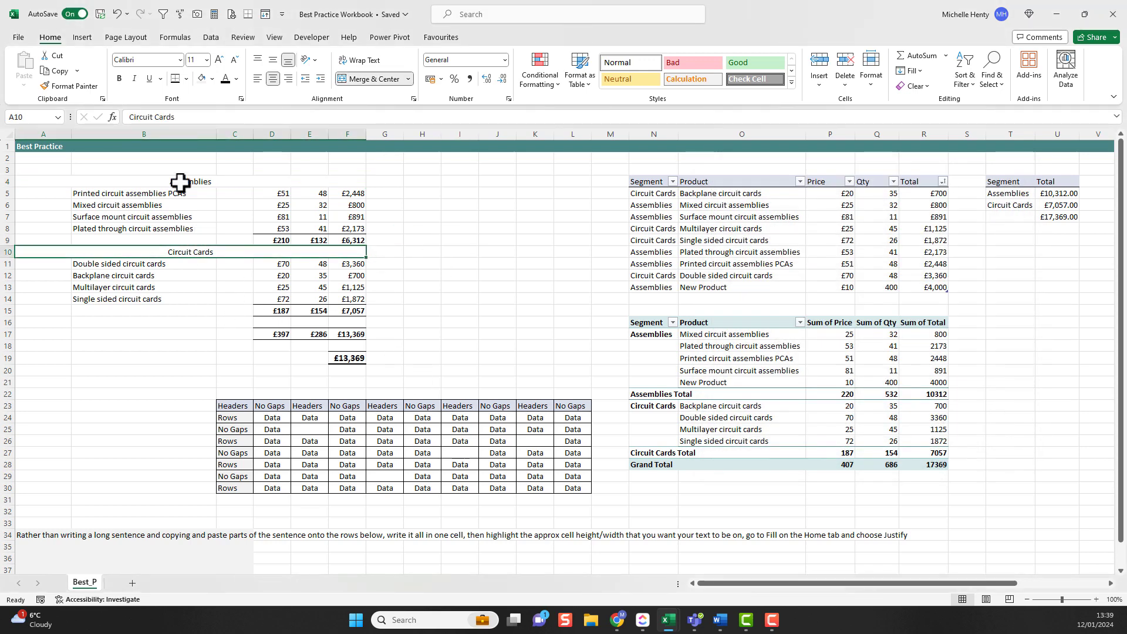
pyautogui.click(181, 181)
pyautogui.click(182, 252)
pyautogui.click(51, 182)
pyautogui.click(136, 181)
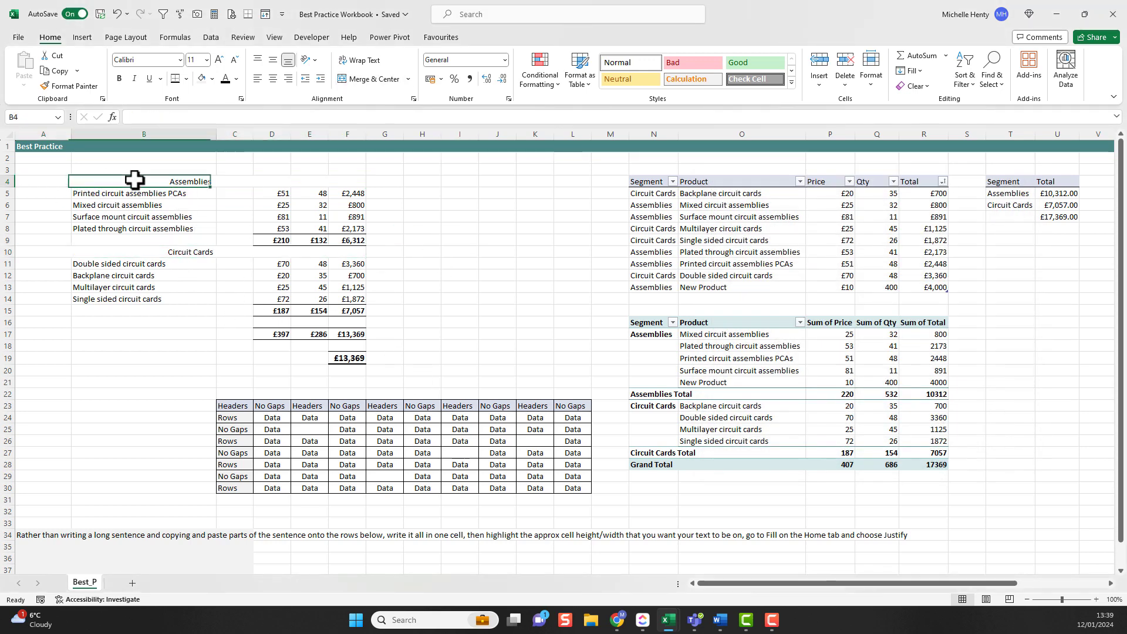
pyautogui.click(247, 182)
pyautogui.click(284, 182)
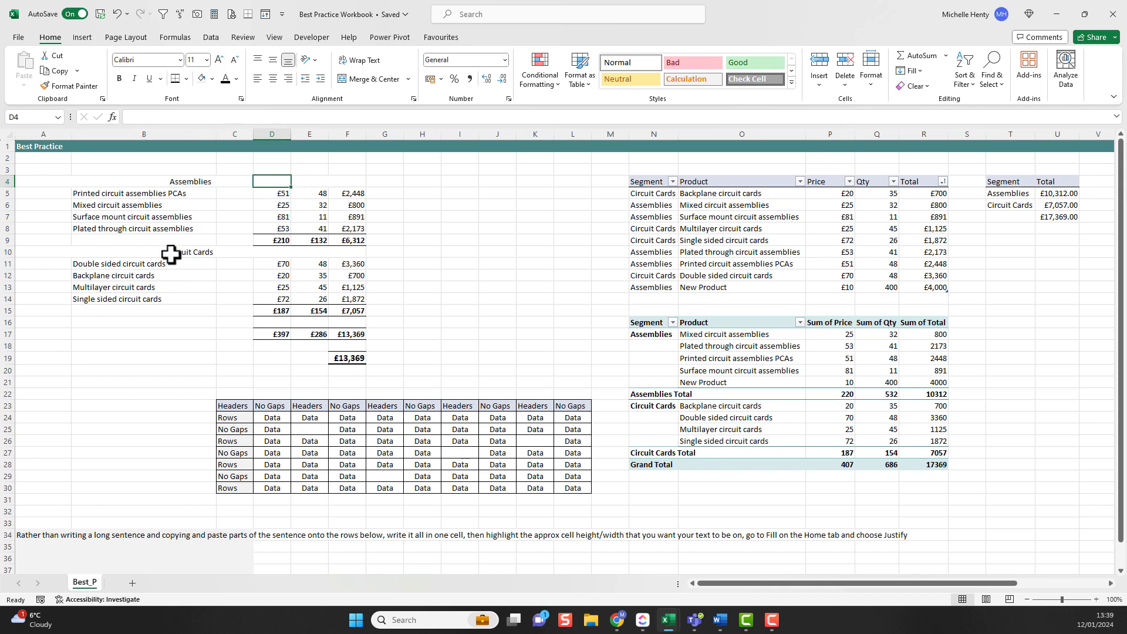
pyautogui.click(25, 252)
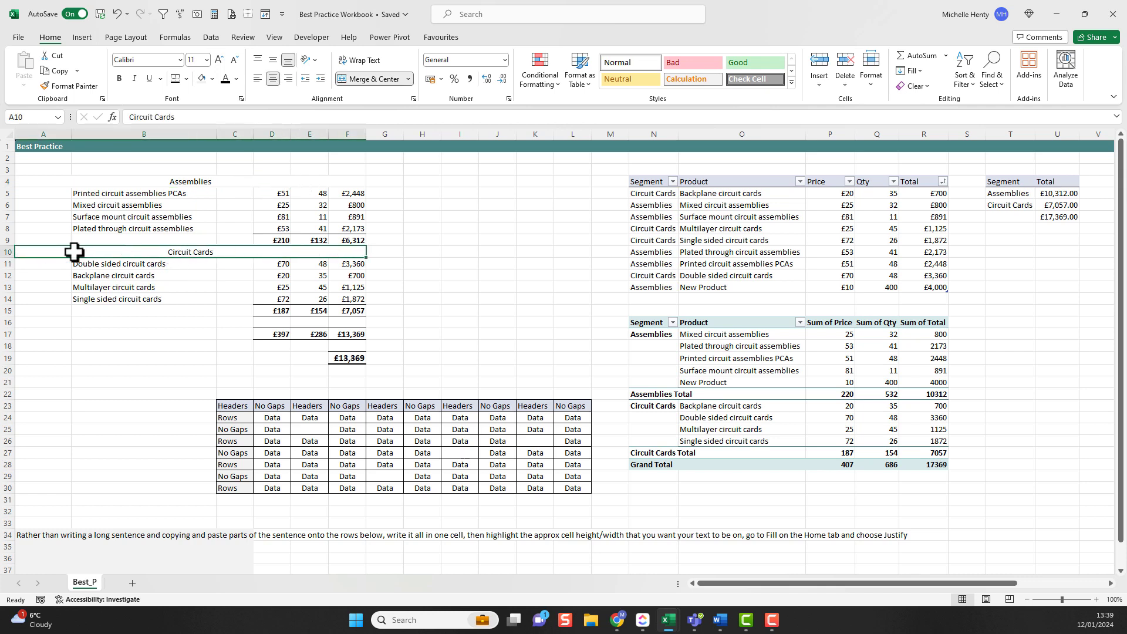
pyautogui.click(200, 284)
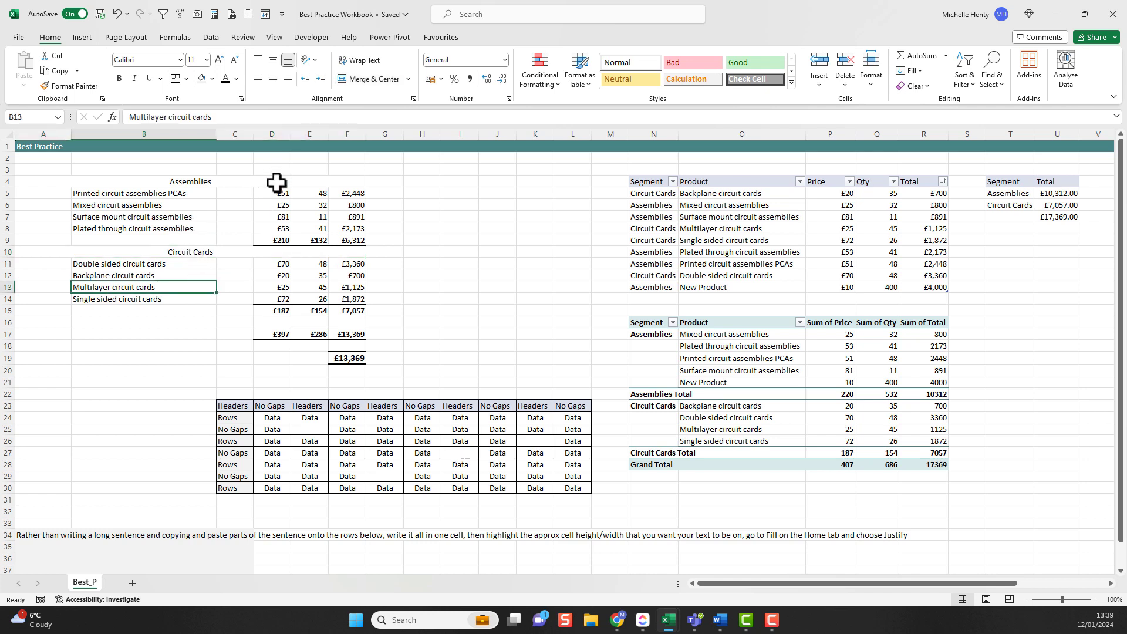
# Check how a selection down column D from the Assemblies rows behaves when it crosses the merged Circuit Cards heading.
pyautogui.moveTo(278, 157); pyautogui.dragTo(278, 224)
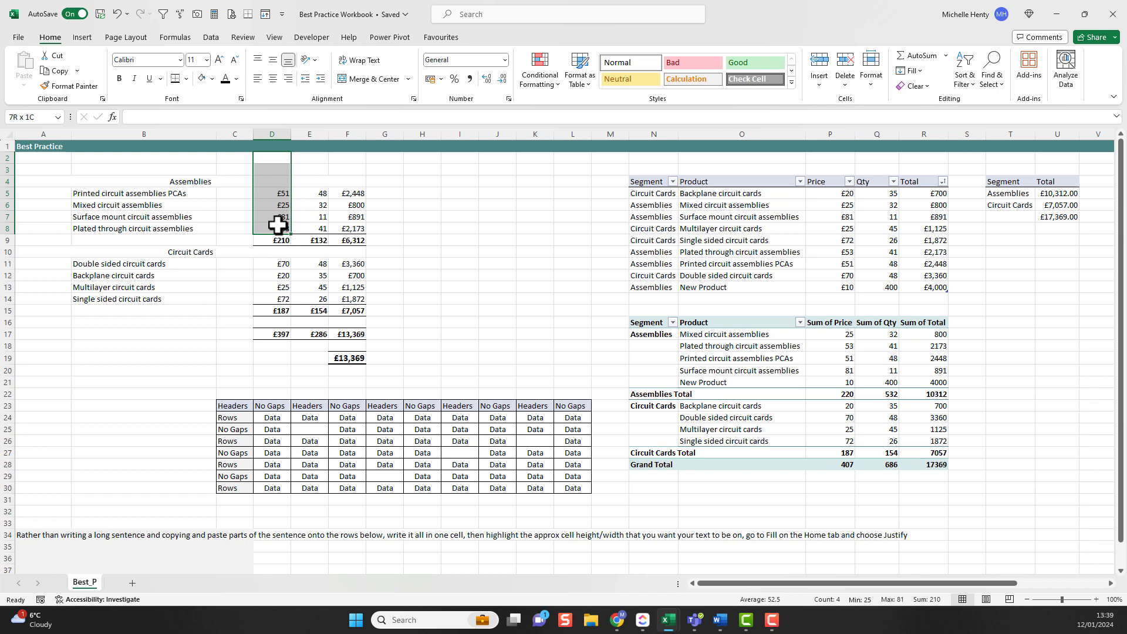
pyautogui.moveTo(277, 228); pyautogui.dragTo(273, 307)
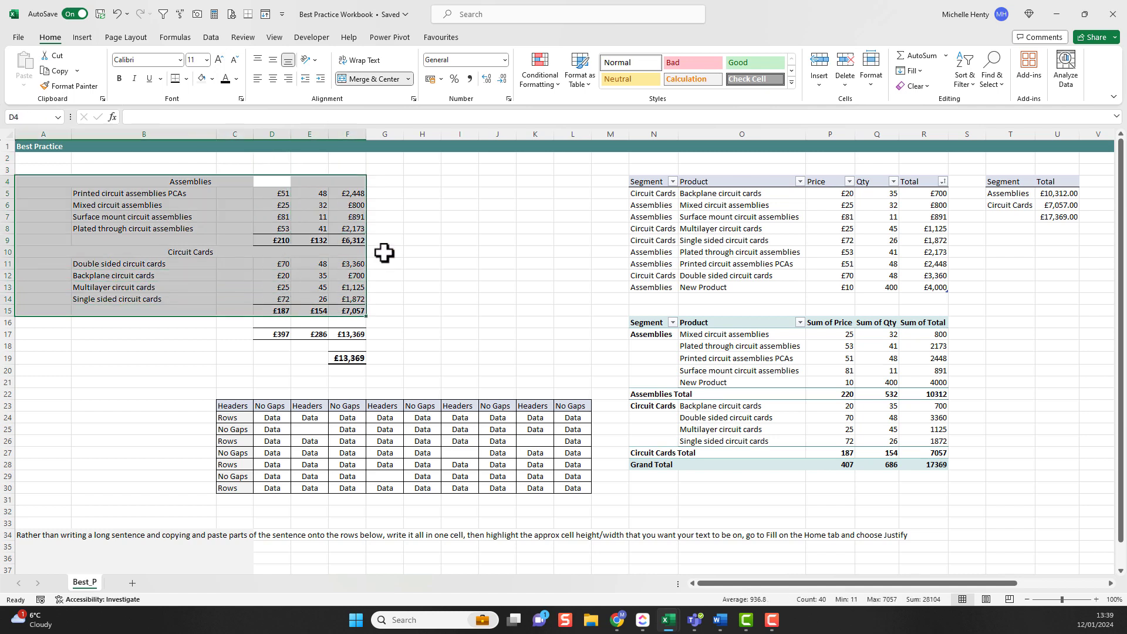
pyautogui.click(272, 249)
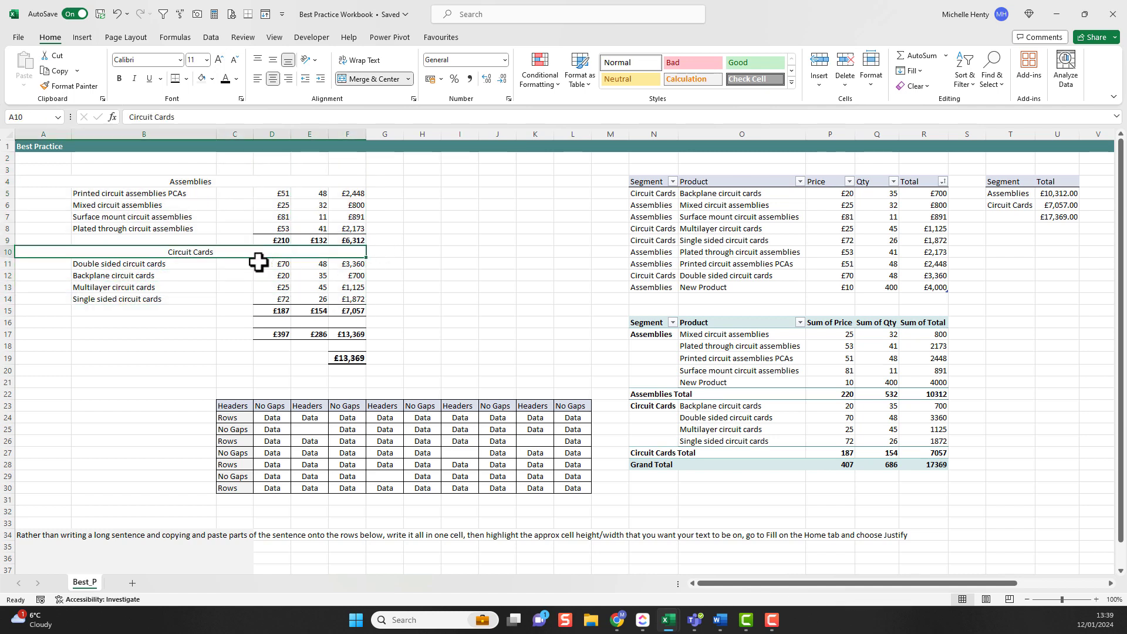
# Review the horizontal alignment setting of the Assemblies heading in A4:F4 and leave the cell formatting options without changes.
pyautogui.click(45, 182)
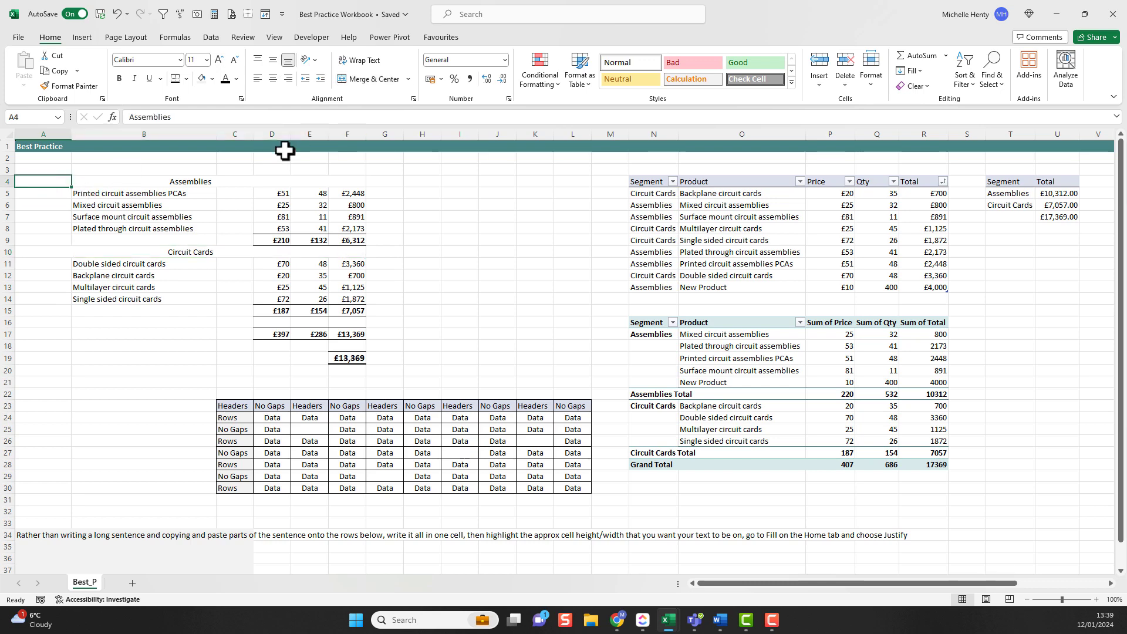
pyautogui.moveTo(45, 178)
pyautogui.mouseDown()
pyautogui.moveTo(330, 171)
pyautogui.moveTo(334, 182)
pyautogui.mouseUp()
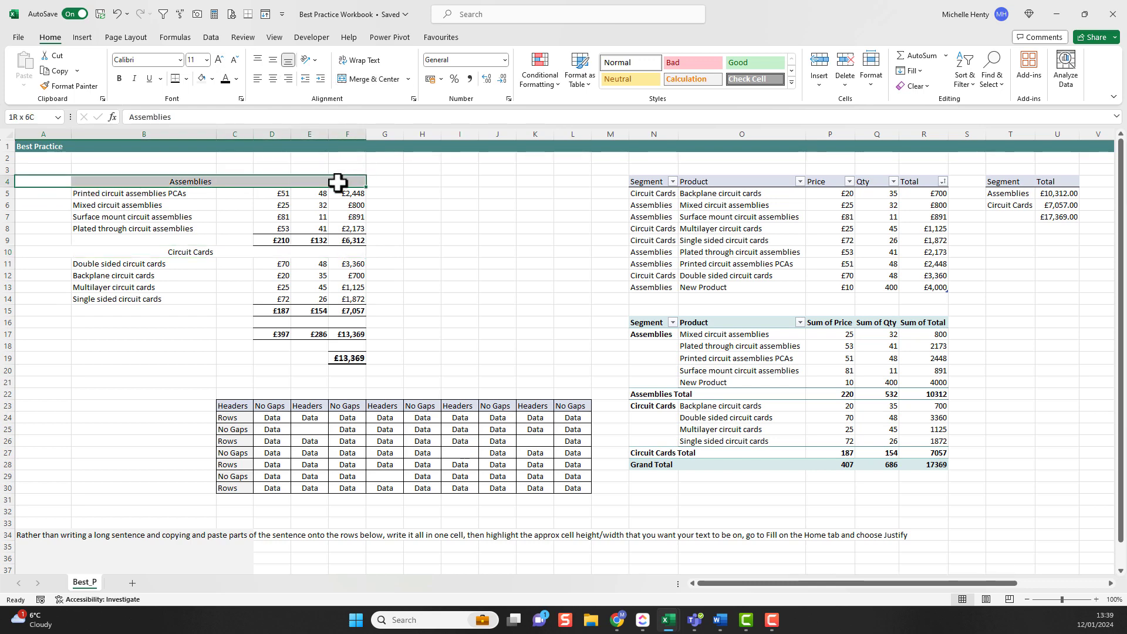
pyautogui.click(414, 99)
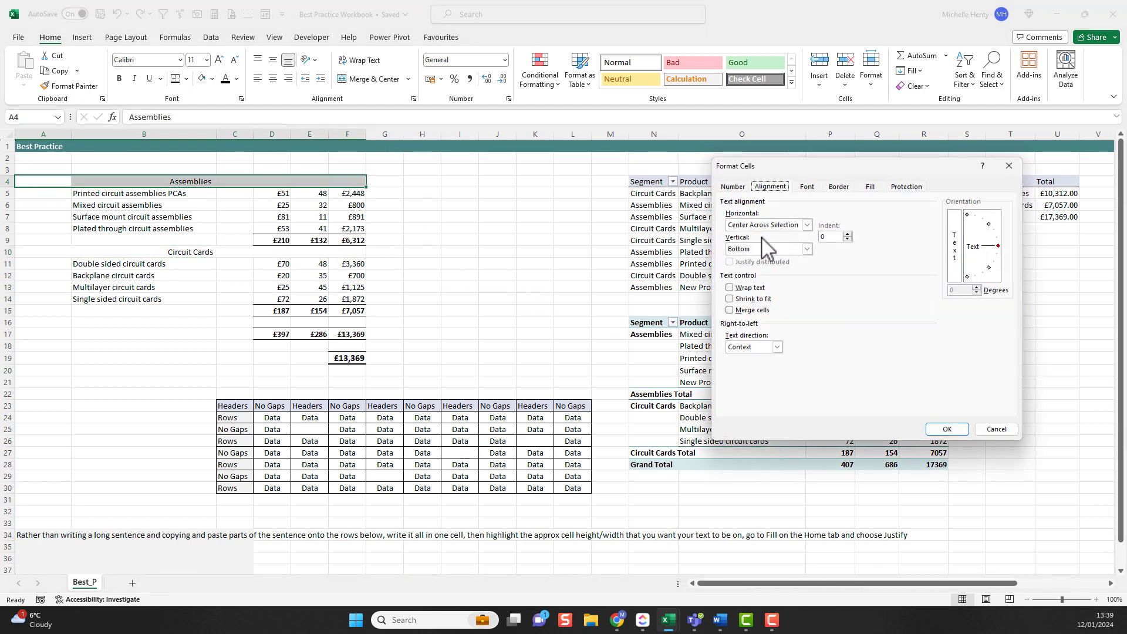
pyautogui.click(992, 432)
pyautogui.click(464, 336)
# Examine the long sentence in A34 against possible text areas by selecting A34:R35 and A34:J42.
pyautogui.scroll(-4, 26, 394)
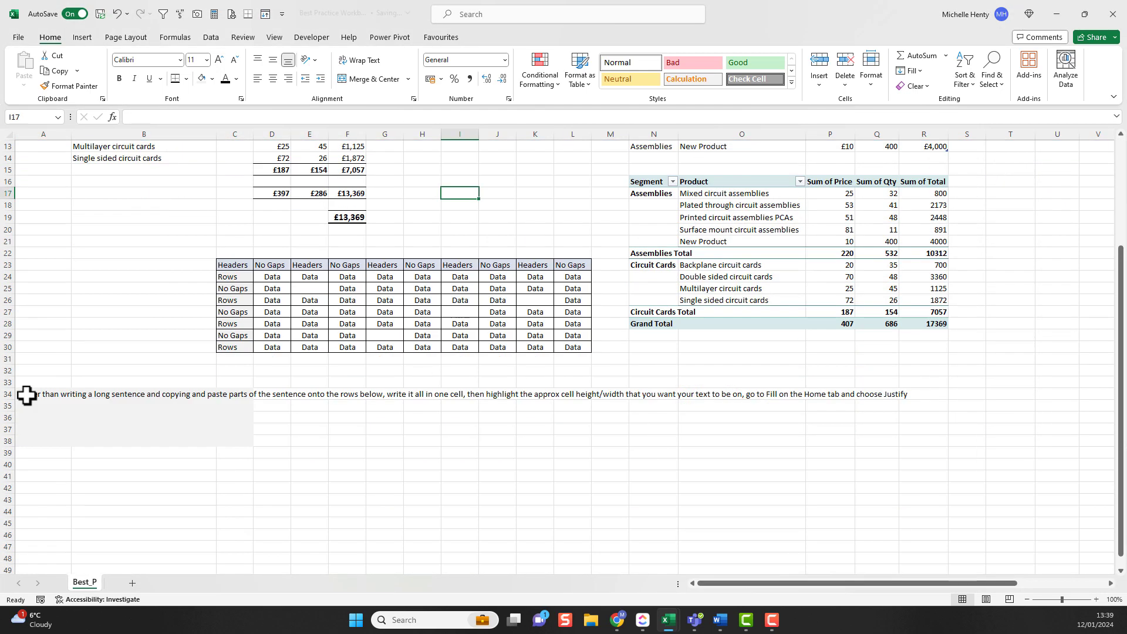
pyautogui.click(33, 395)
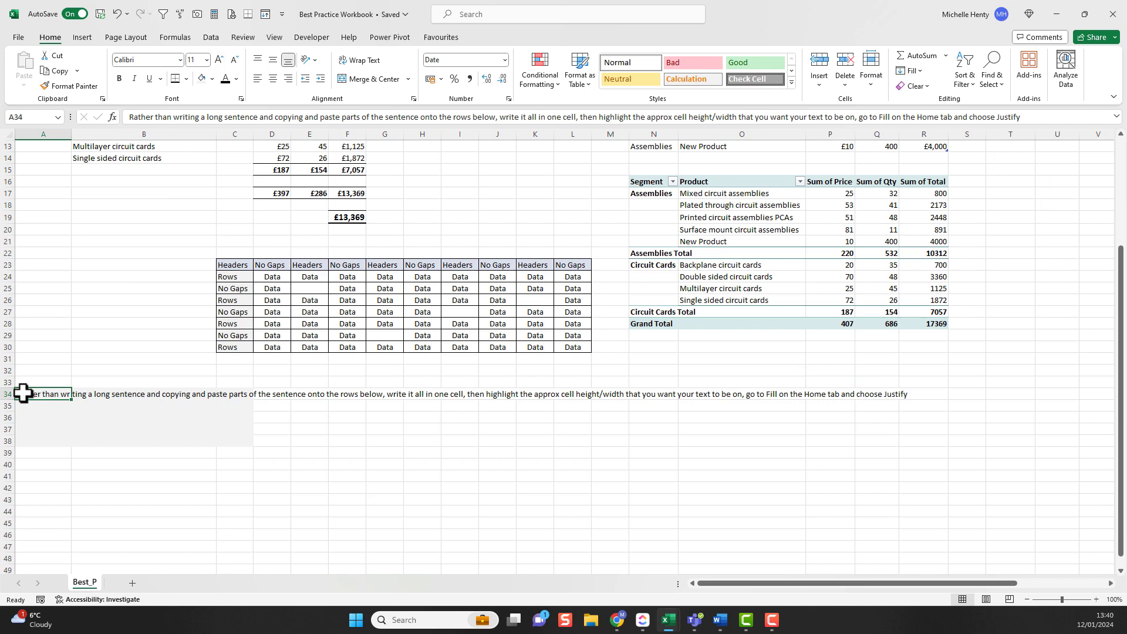
pyautogui.moveTo(26, 408); pyautogui.dragTo(916, 407)
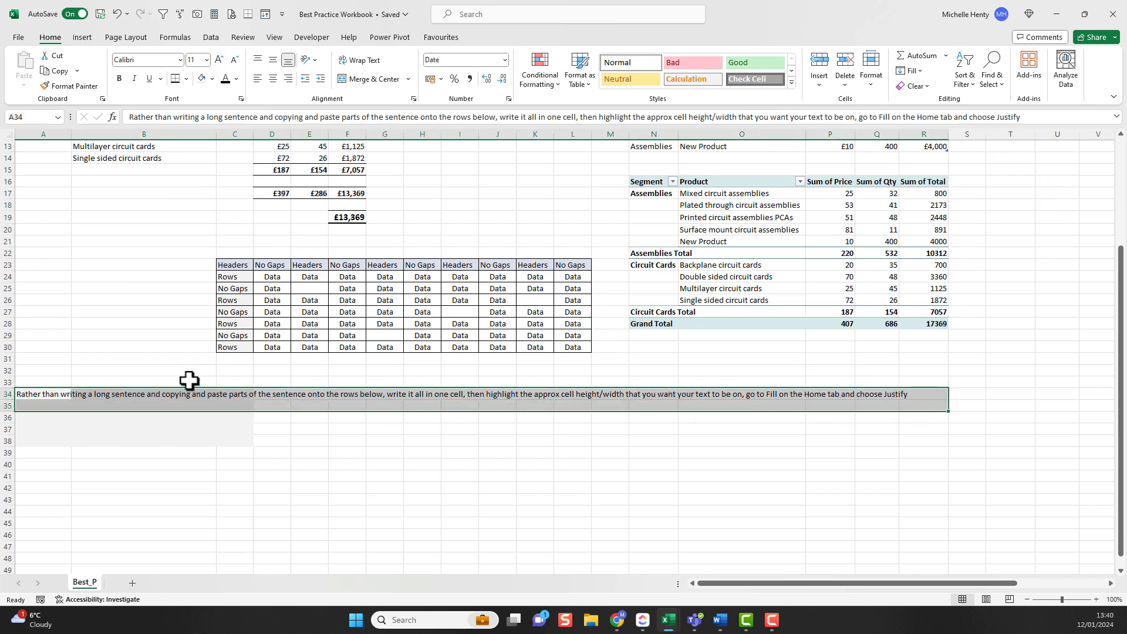
pyautogui.moveTo(44, 395); pyautogui.dragTo(487, 491)
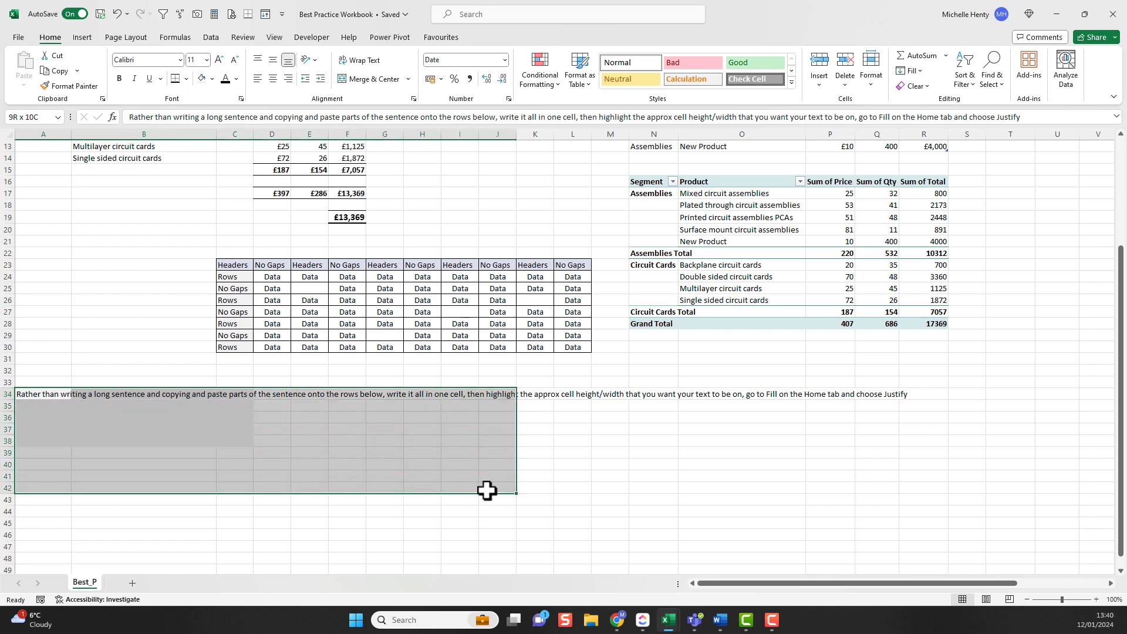
pyautogui.click(310, 452)
# Copy the long sentence from A34 into A42.
pyautogui.click(27, 393)
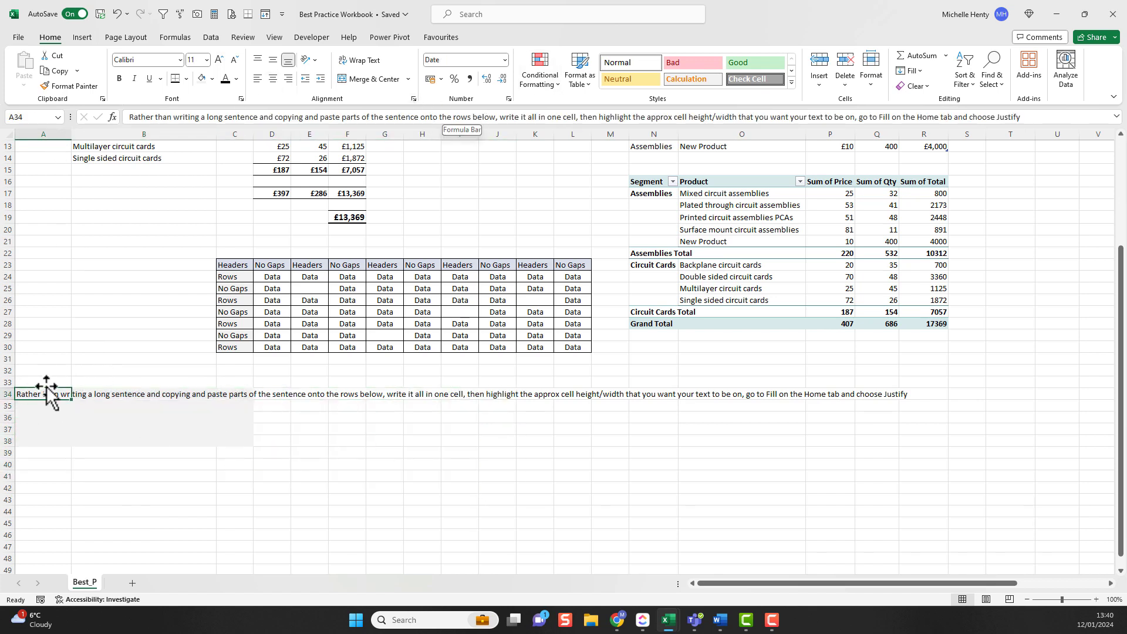
pyautogui.hotkey('ctrl', 'c')
pyautogui.click(33, 491)
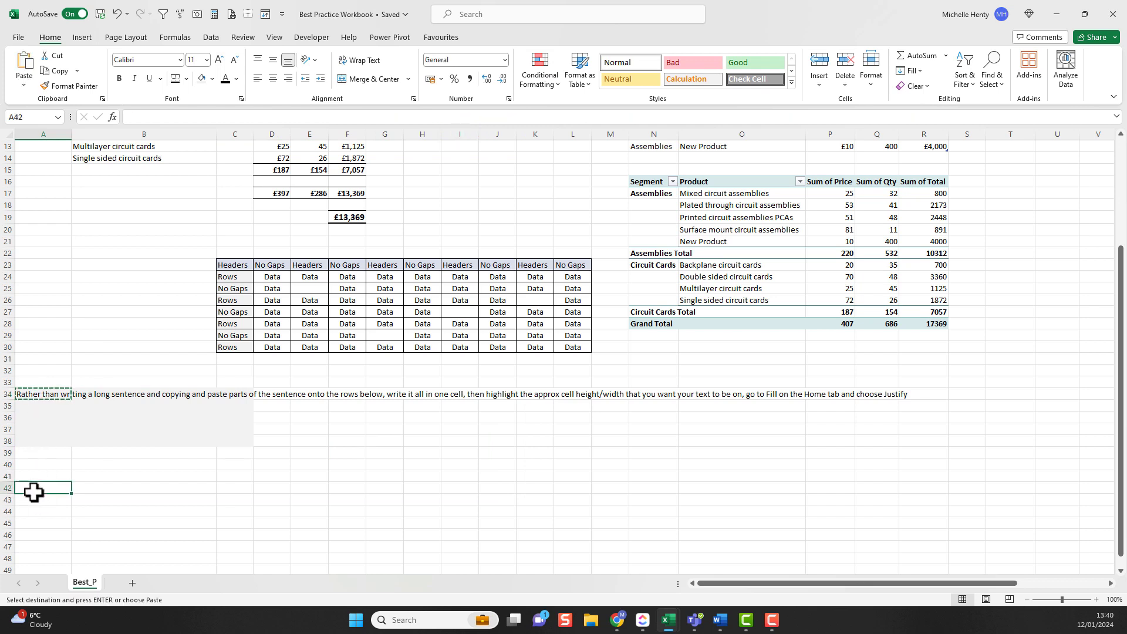
pyautogui.hotkey('ctrl', 'v')
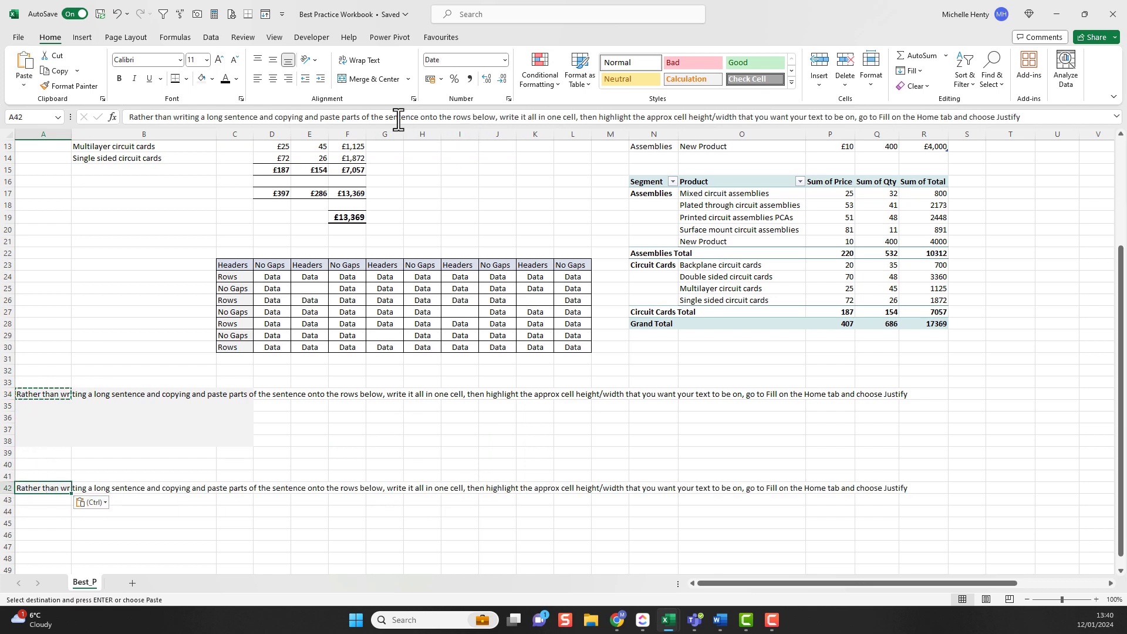
pyautogui.hotkey('ctrl', 'z')
pyautogui.hotkey('ctrl', 'z')
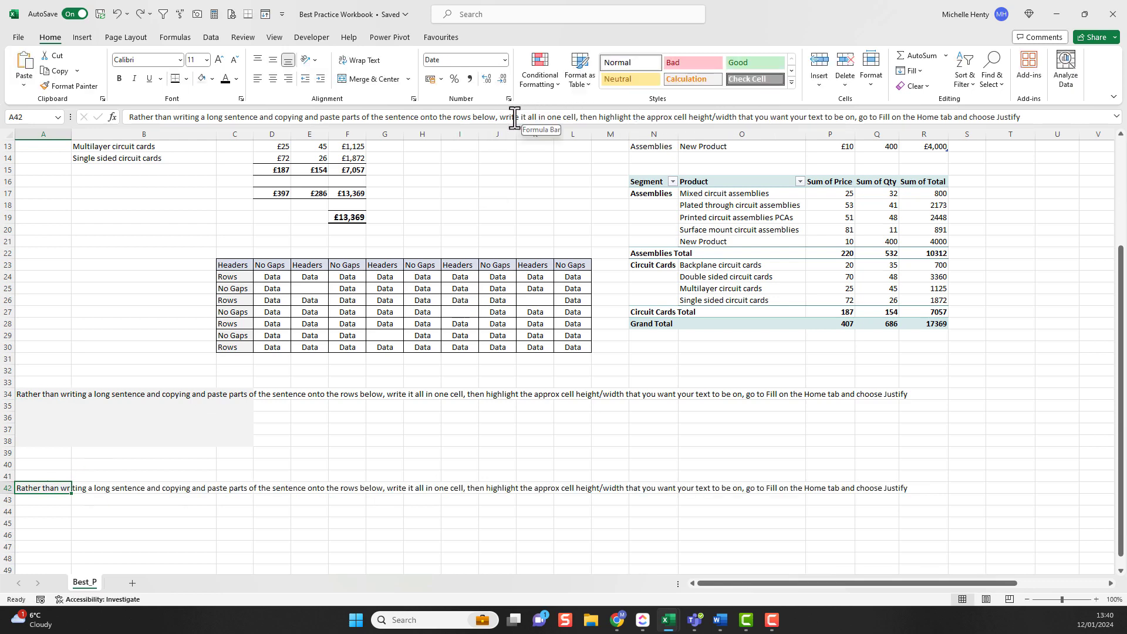
# Cut the part of the A42 sentence starting at "write it all in one cell" and paste it into A43.
pyautogui.moveTo(500, 117); pyautogui.dragTo(1099, 120)
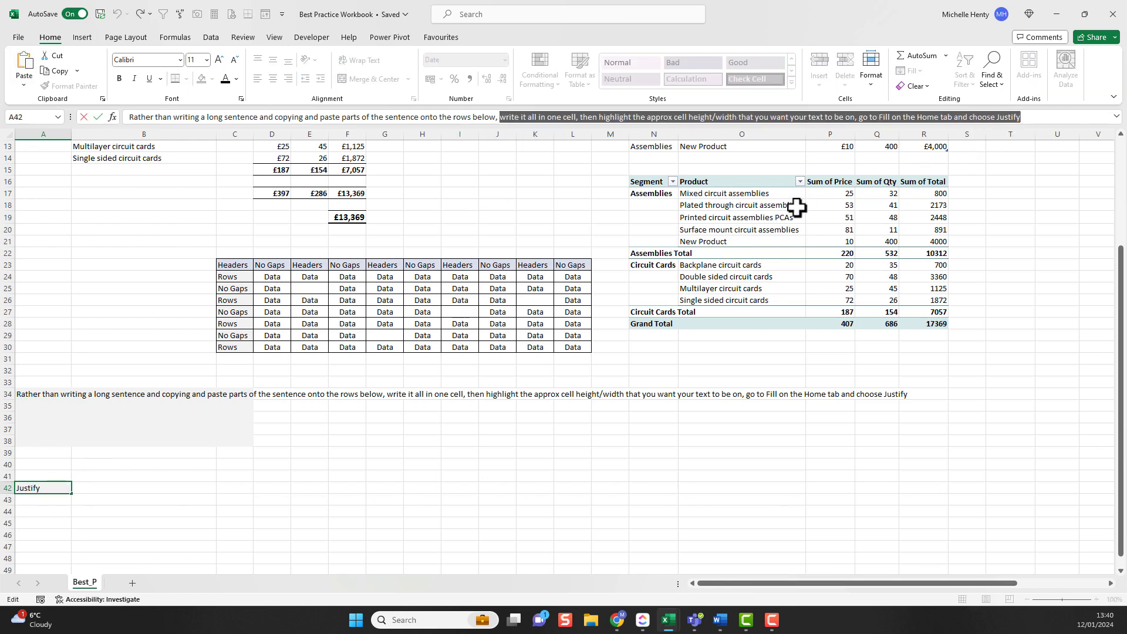
pyautogui.hotkey('ctrl', 'x')
pyautogui.press('Return')
pyautogui.hotkey('ctrl', 'v')
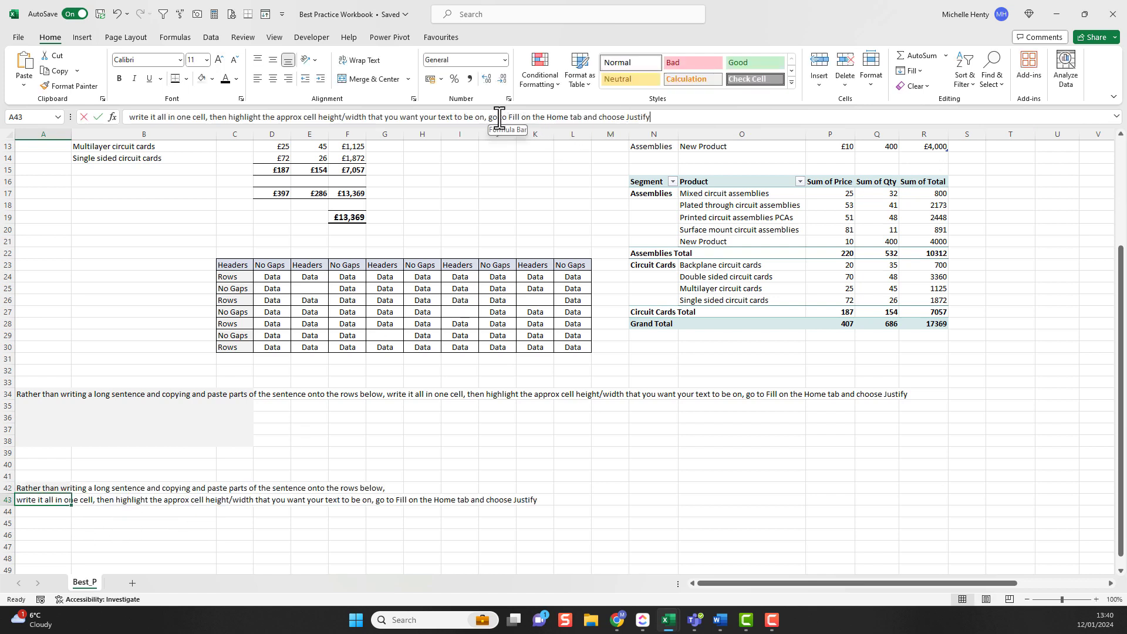
# Move the closing text "go to Fill on the Home tab and choose Justify" from A43 into A44.
pyautogui.moveTo(491, 117); pyautogui.dragTo(679, 121)
pyautogui.hotkey('ctrl', 'x')
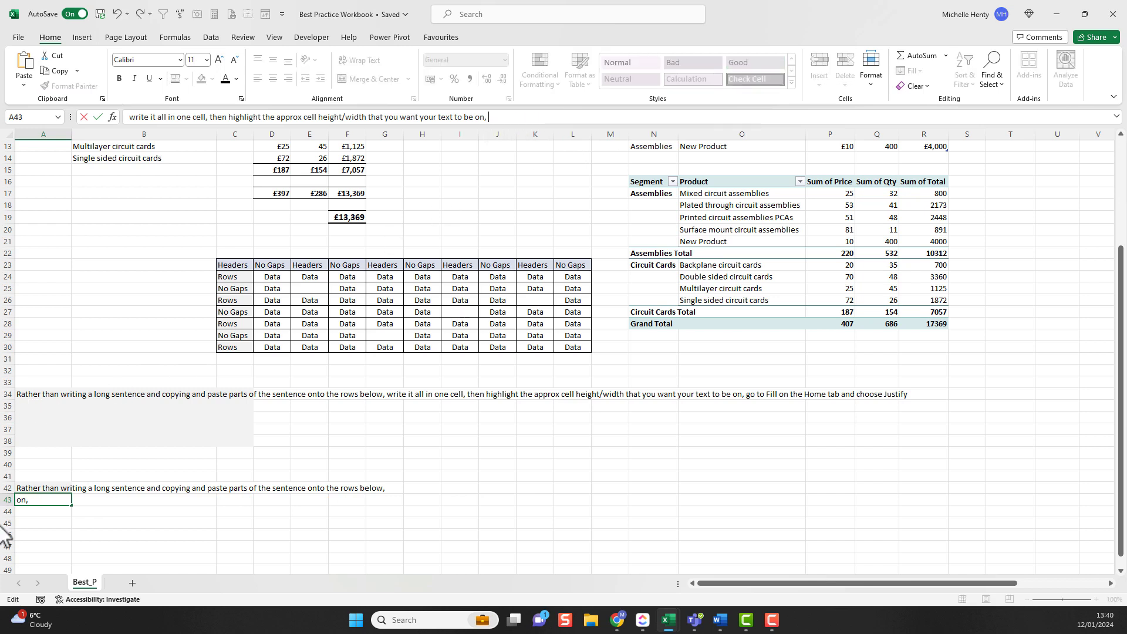
pyautogui.click(65, 511)
pyautogui.hotkey('ctrl', 'v')
pyautogui.click(51, 498)
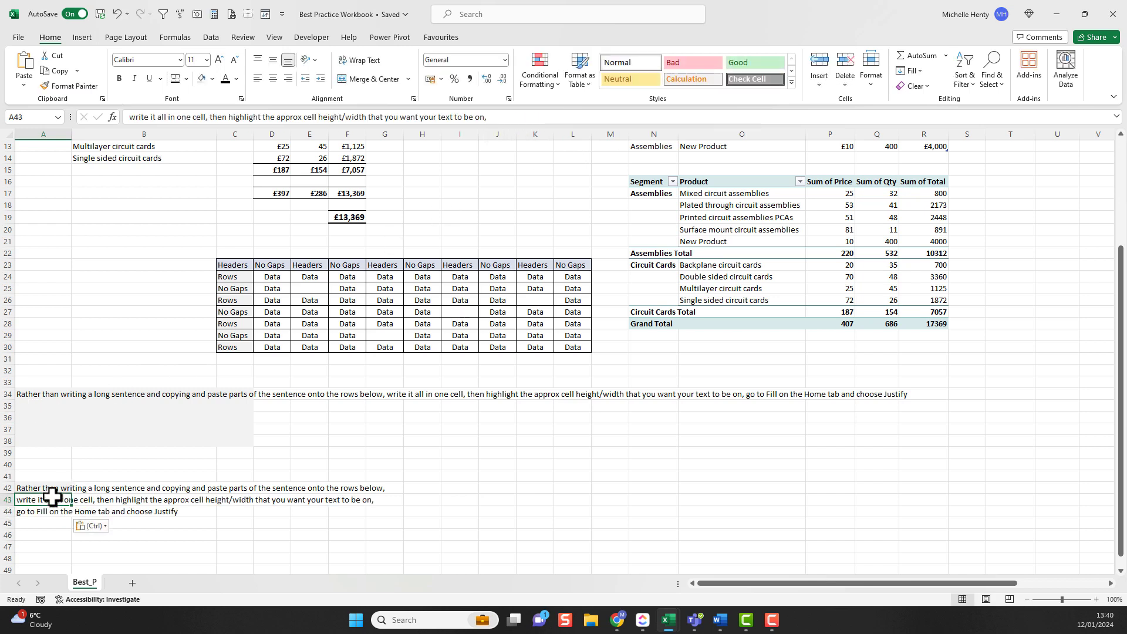
# Insert a long run of the letter p after "copying and" in the A42 sentence.
pyautogui.click(44, 488)
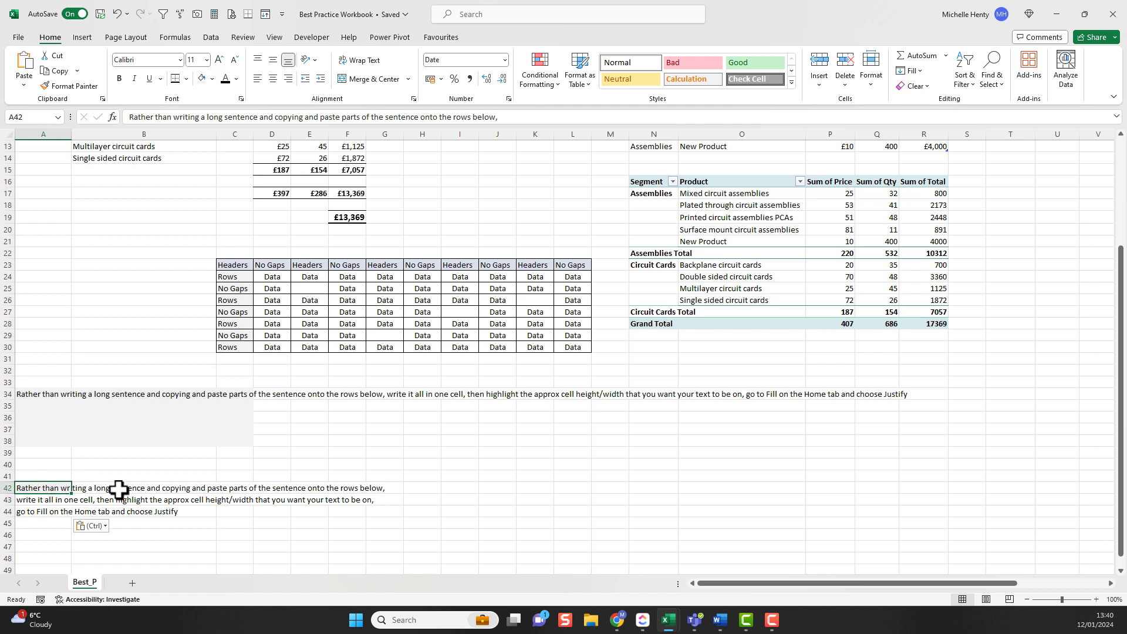
pyautogui.click(315, 116)
pyautogui.click(316, 116)
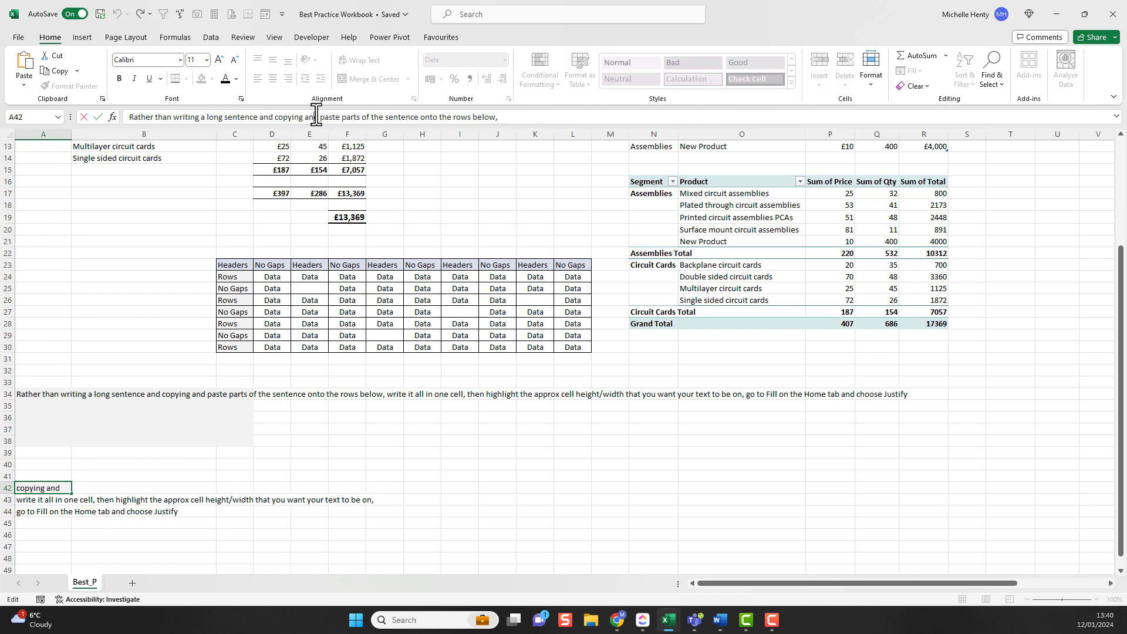
pyautogui.write('pppppppppppppppppppppppppppppppppppppppppppppppppppppppppppppppppppppp')
pyautogui.press('Return')
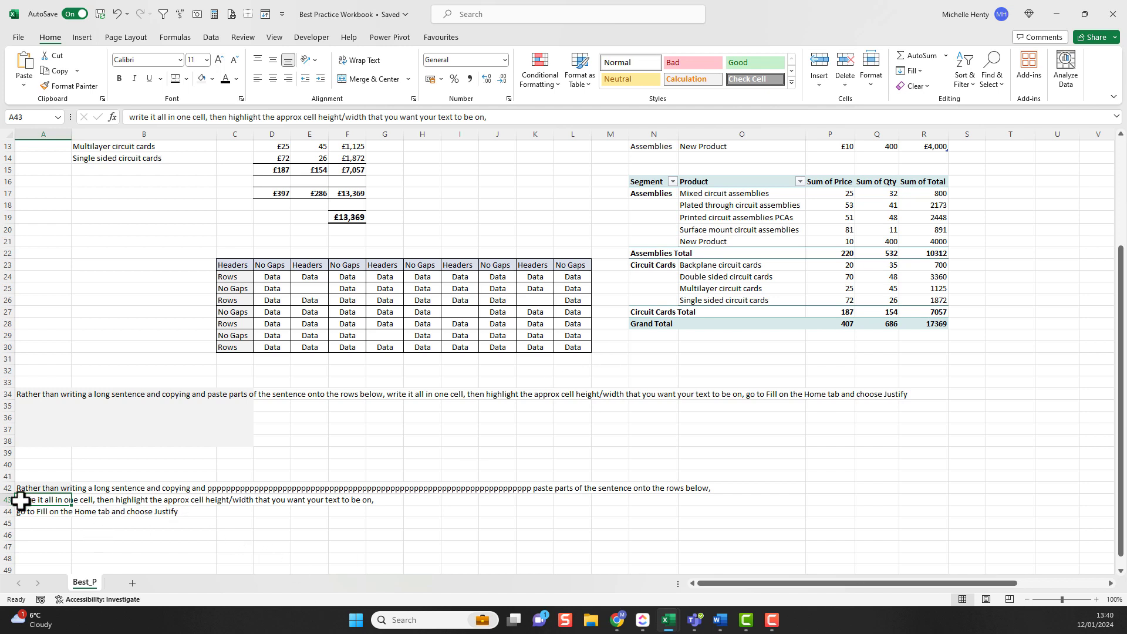
# Move the two sentence parts in A43:A44 down one row to A44:A45.
pyautogui.moveTo(23, 502); pyautogui.dragTo(22, 510)
pyautogui.hotkey('ctrl', 'x')
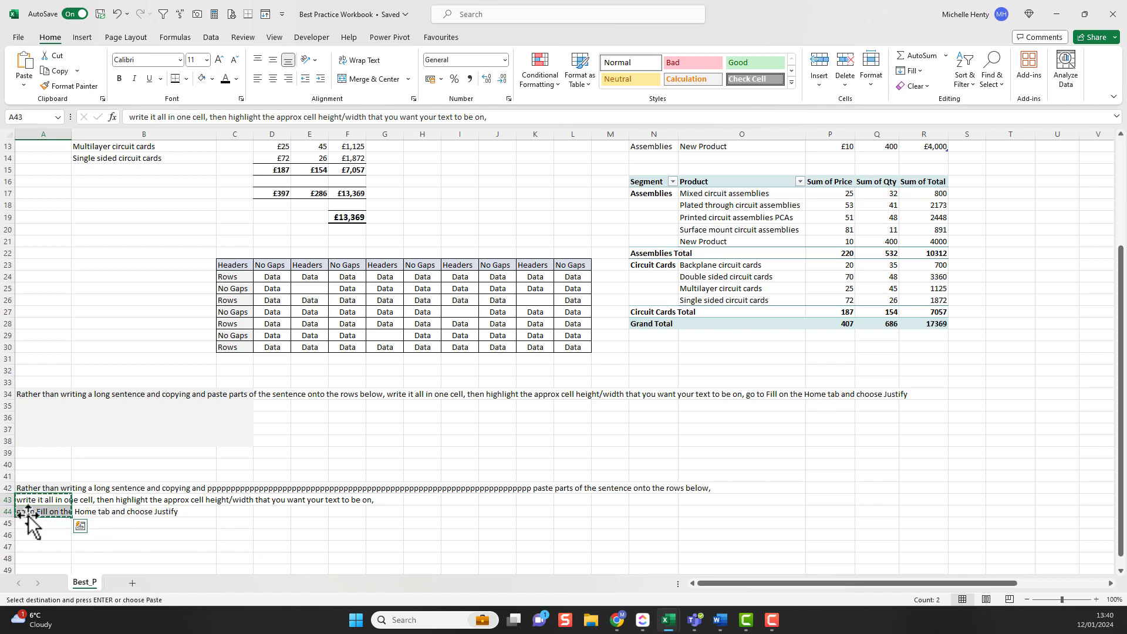
pyautogui.click(36, 512)
pyautogui.hotkey('ctrl', 'v')
pyautogui.click(580, 490)
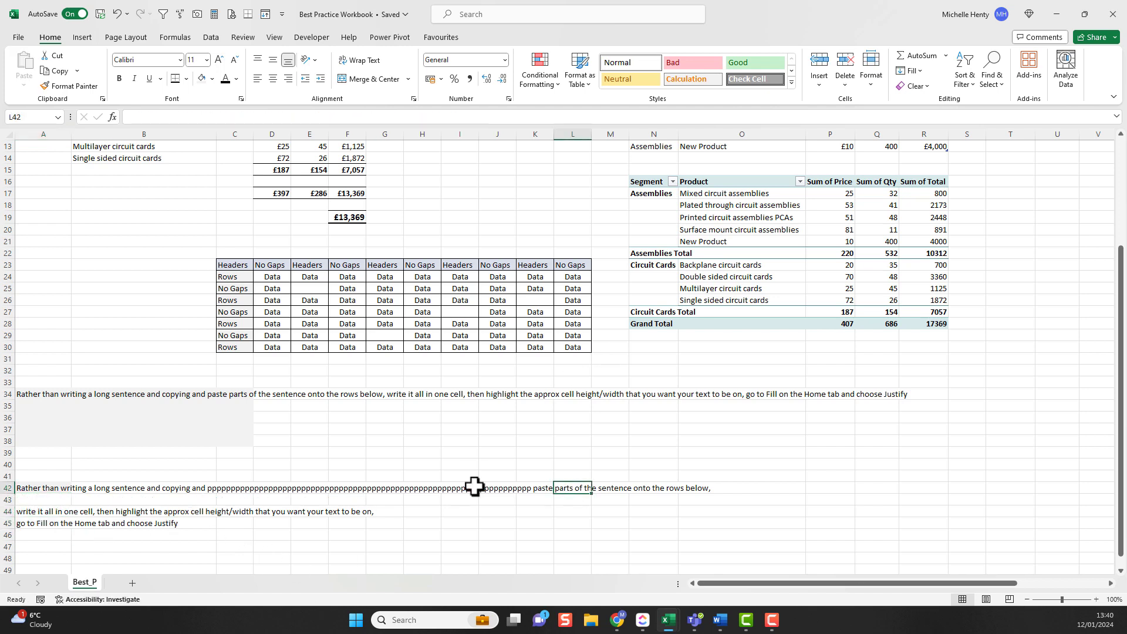
# Cut the end of the A42 sentence, from "aste parts of the sentence onto the rows below,", and paste it into A43.
pyautogui.click(66, 488)
pyautogui.moveTo(650, 116); pyautogui.dragTo(825, 117)
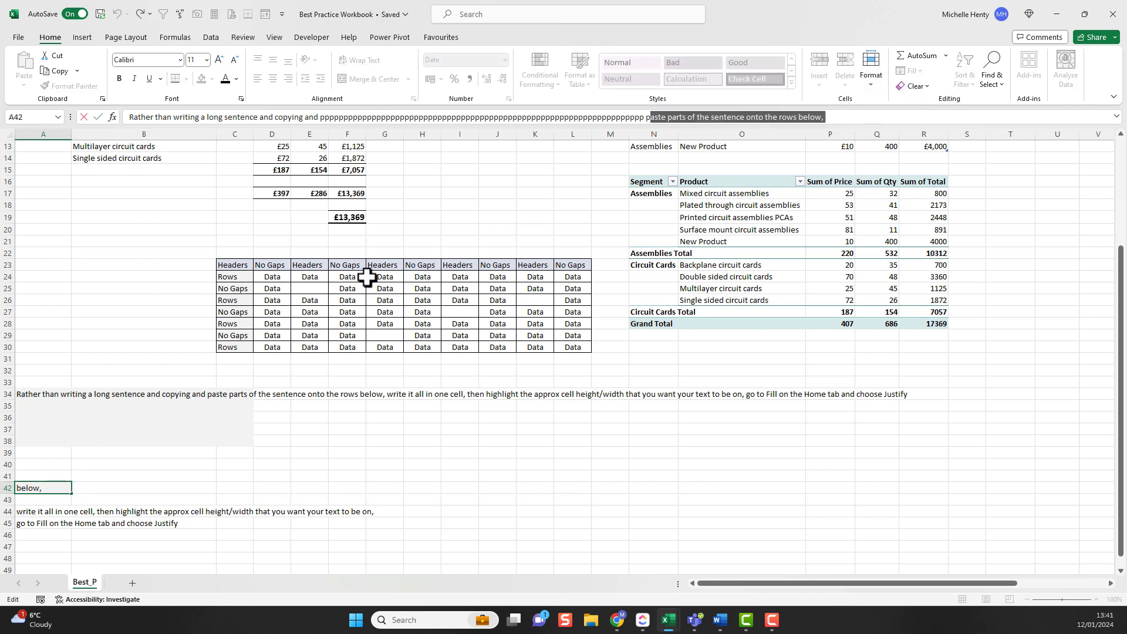
pyautogui.press('Delete')
pyautogui.press('Return')
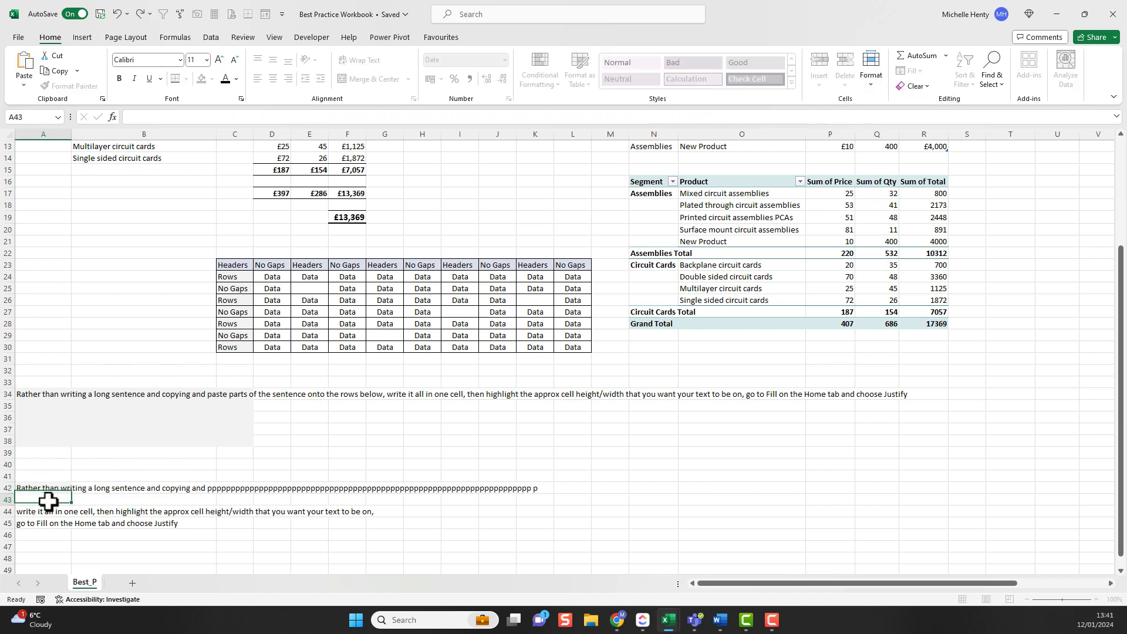
pyautogui.hotkey('ctrl', 'v')
pyautogui.click(144, 503)
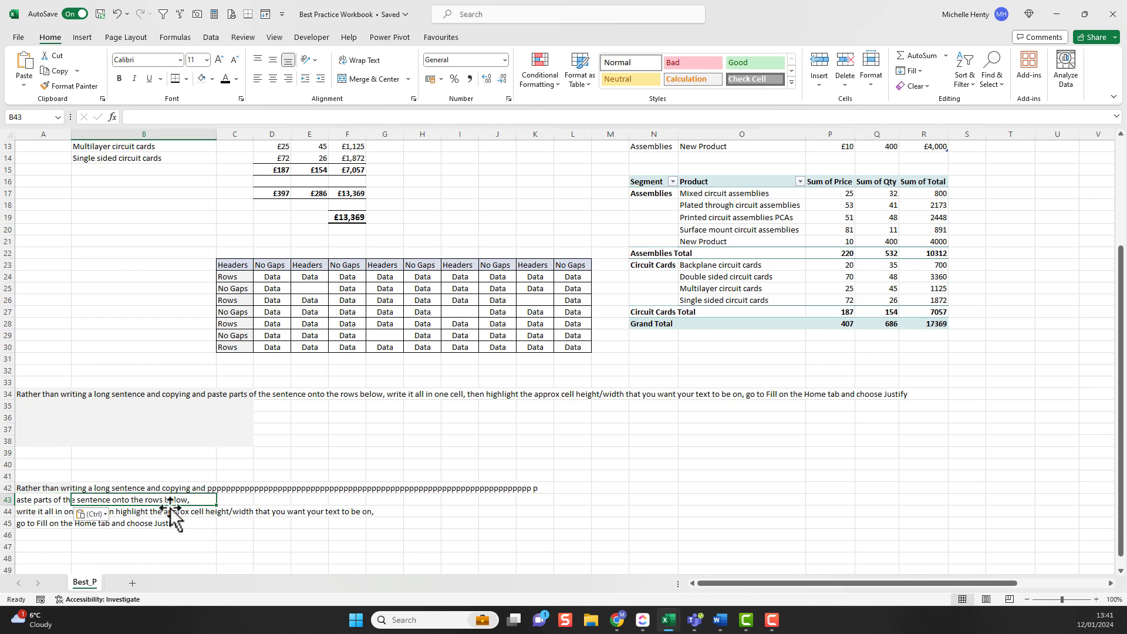
pyautogui.click(182, 531)
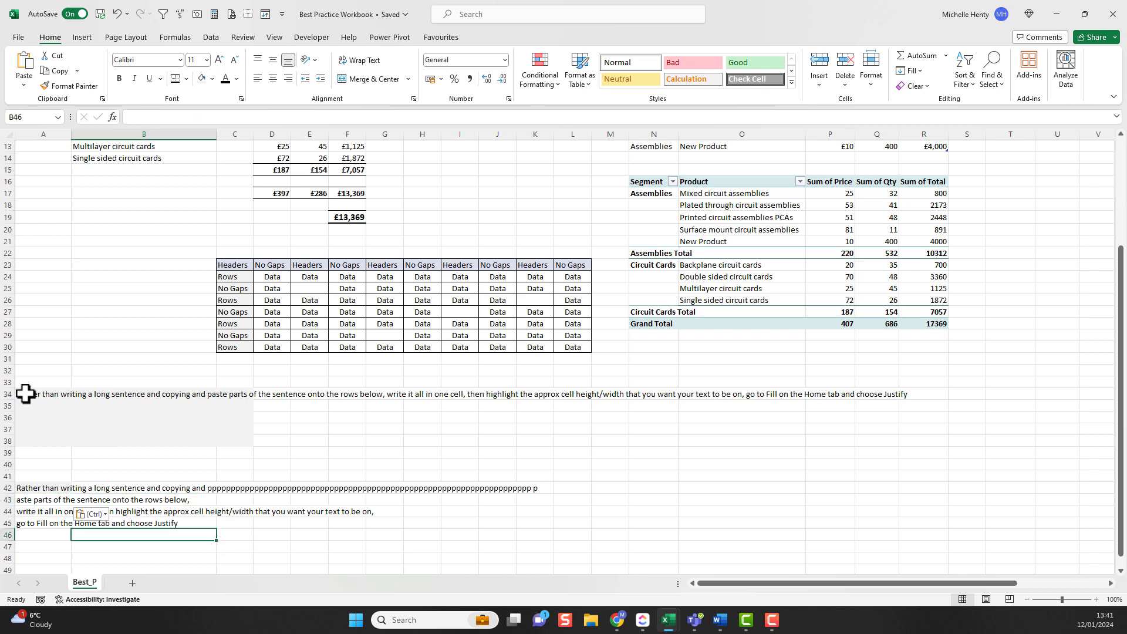
# Try Fill Justify on the A34 sentence across the range A34:C38, and undo it.
pyautogui.click(36, 393)
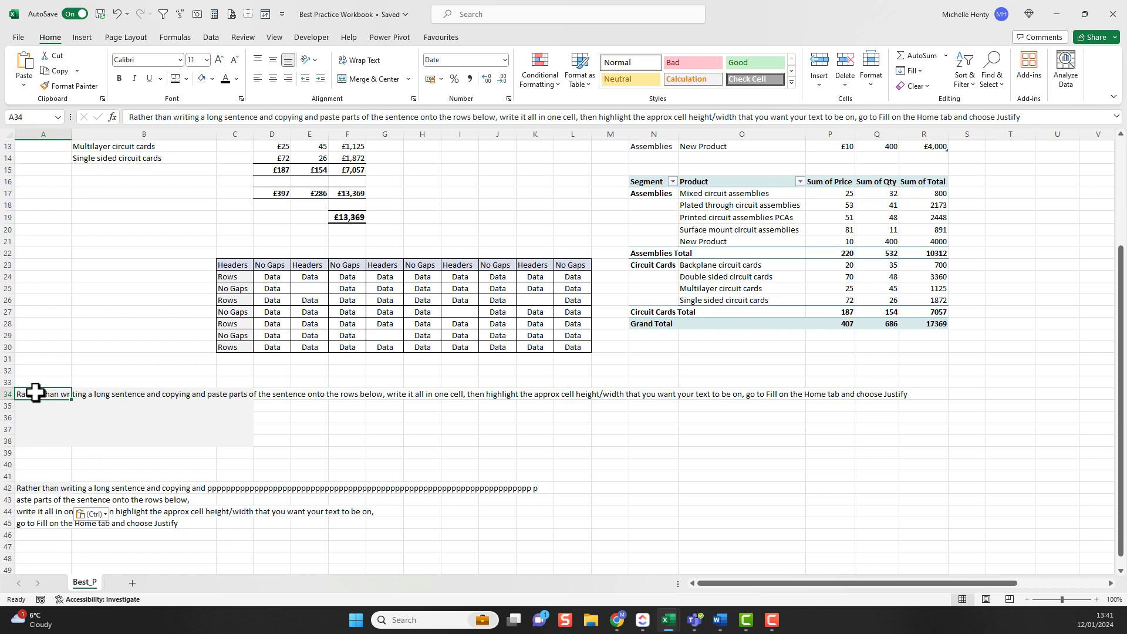
pyautogui.moveTo(36, 393); pyautogui.dragTo(245, 436)
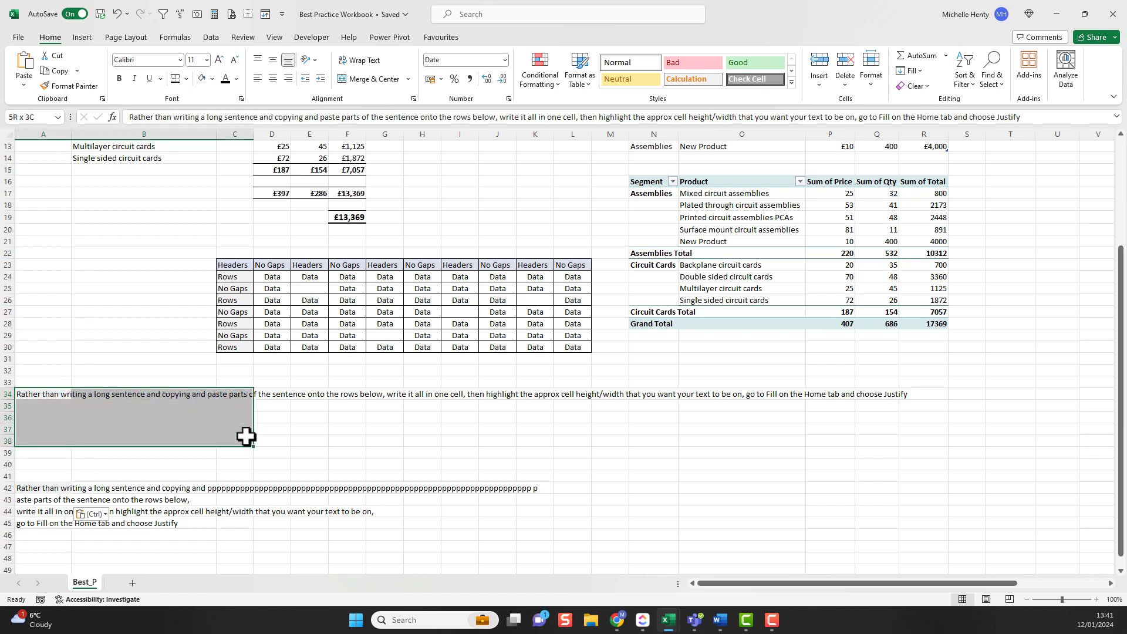
pyautogui.moveTo(245, 436); pyautogui.dragTo(247, 437)
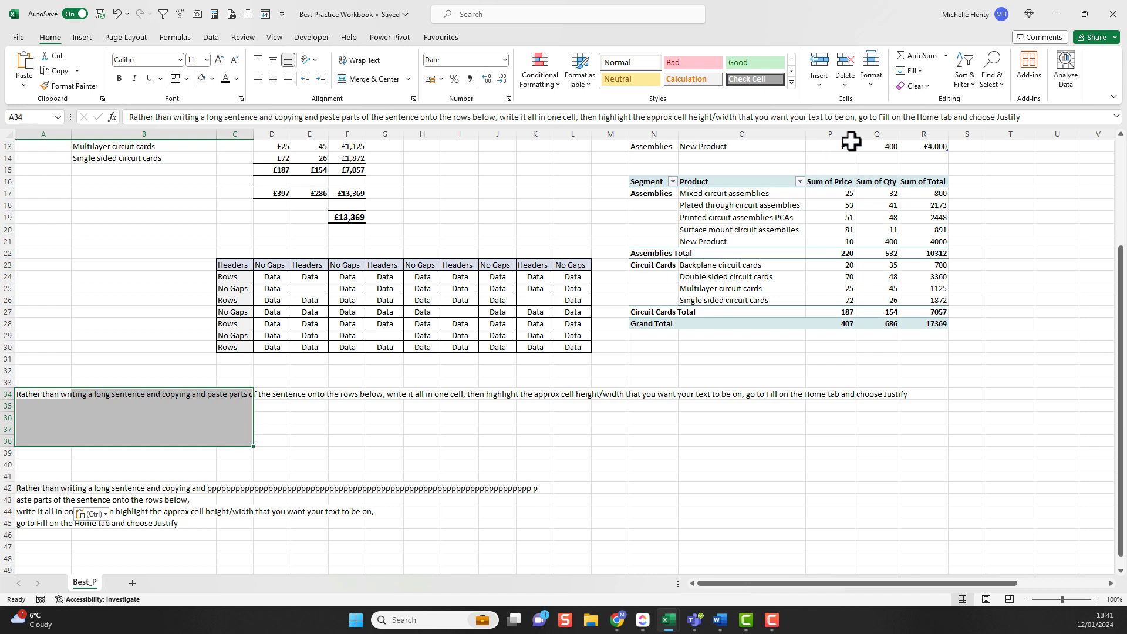
pyautogui.click(919, 71)
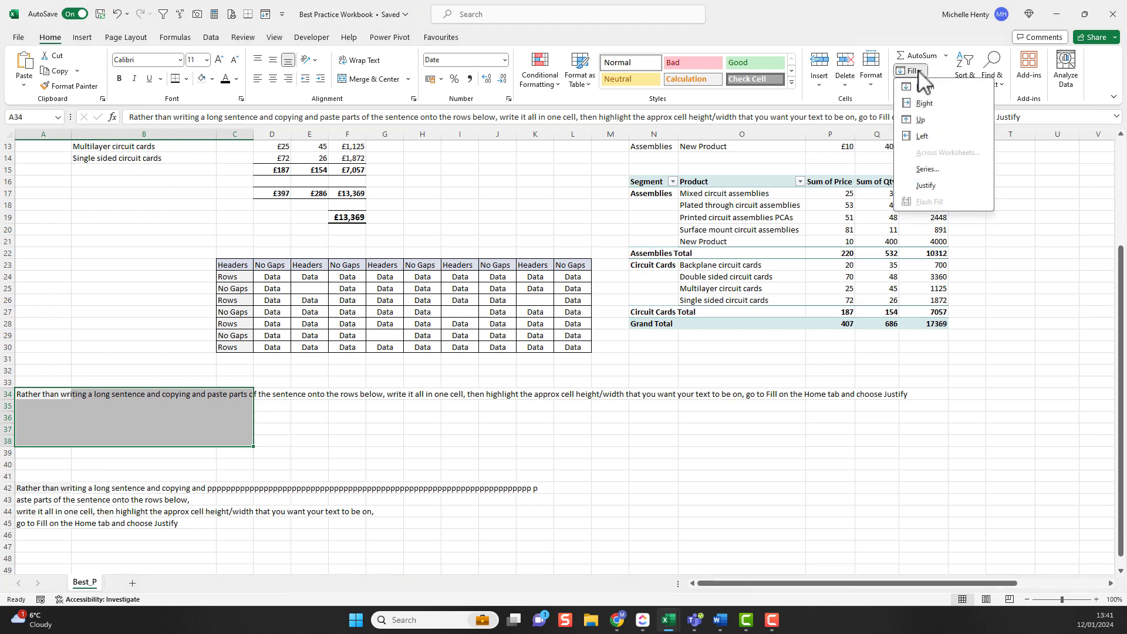
pyautogui.click(925, 185)
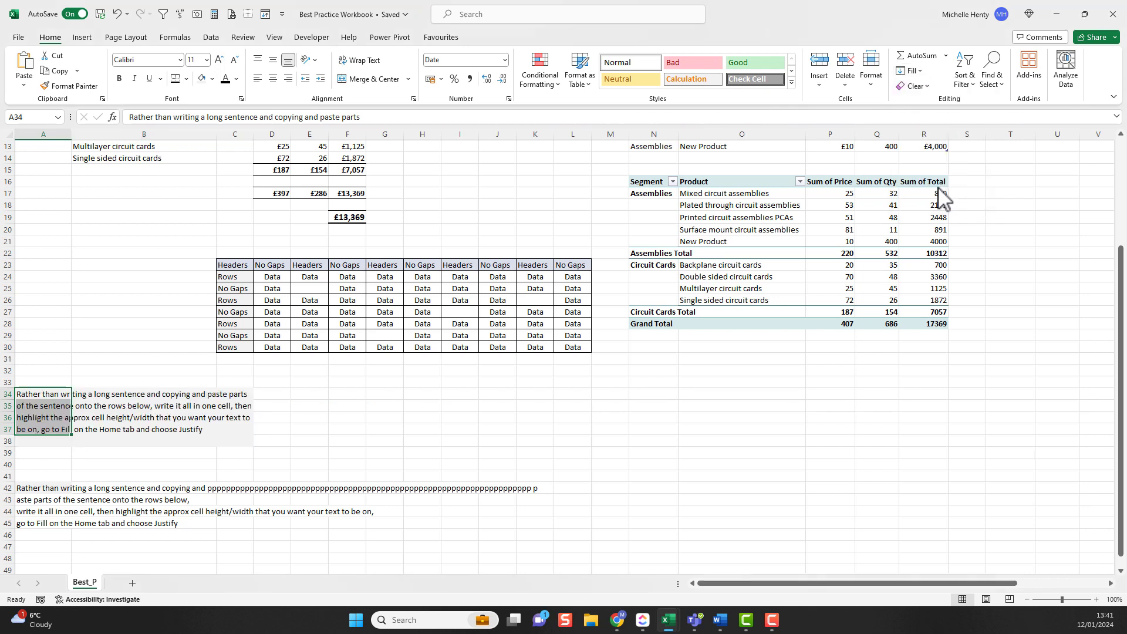
pyautogui.click(420, 404)
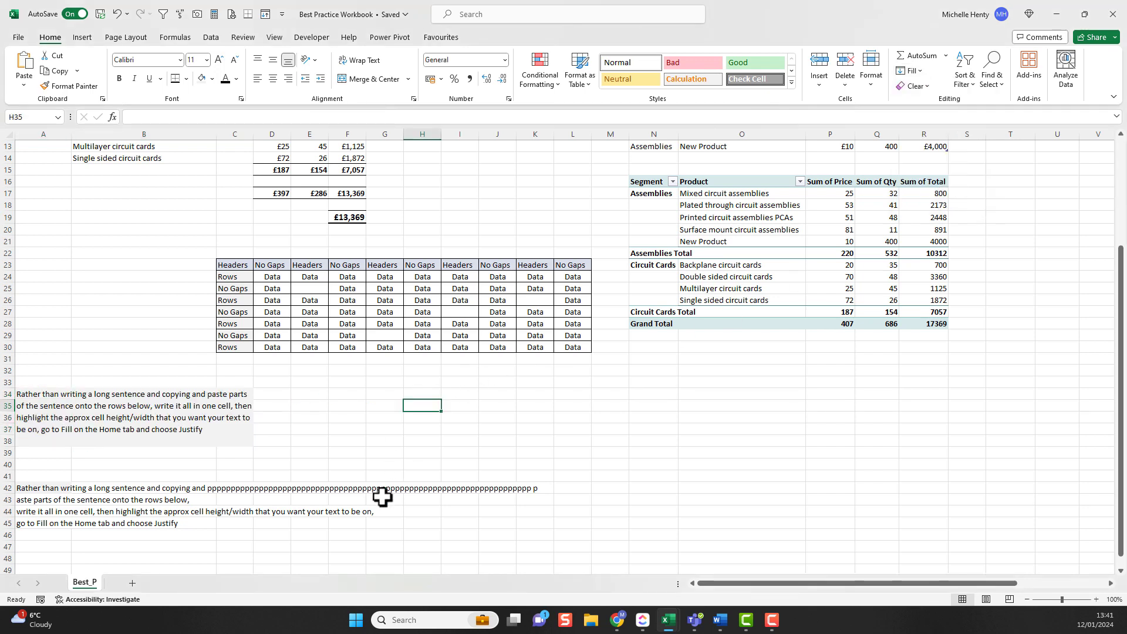
pyautogui.hotkey('ctrl', 'z')
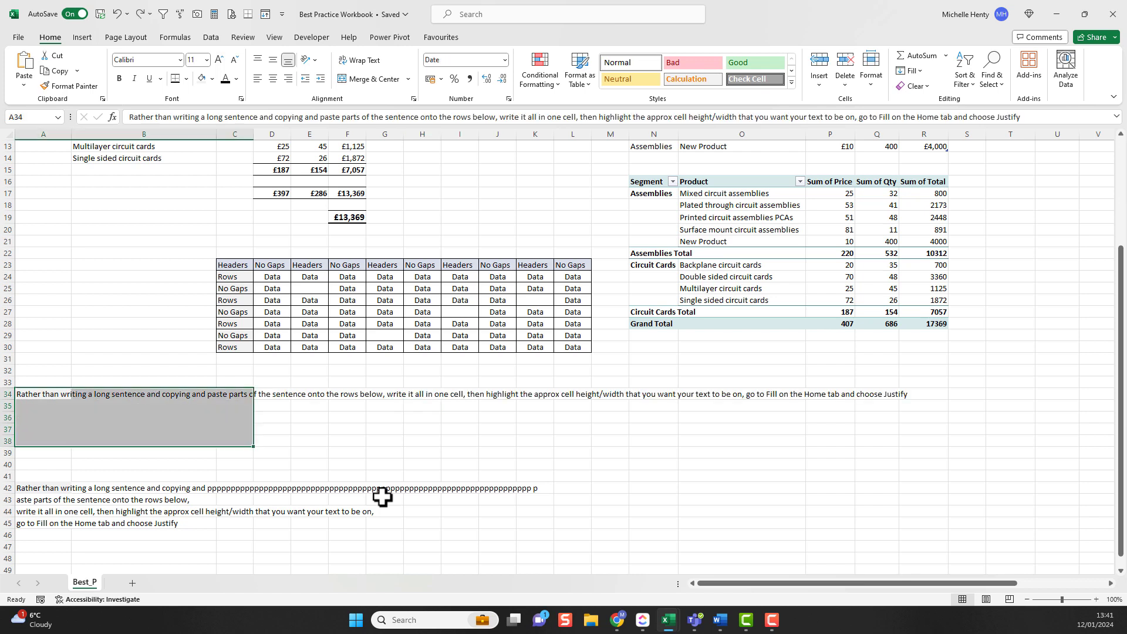
# Wrap the A34 sentence across the wider range A34:J36 with Fill Justify.
pyautogui.click(69, 400)
pyautogui.moveTo(69, 399); pyautogui.dragTo(495, 415)
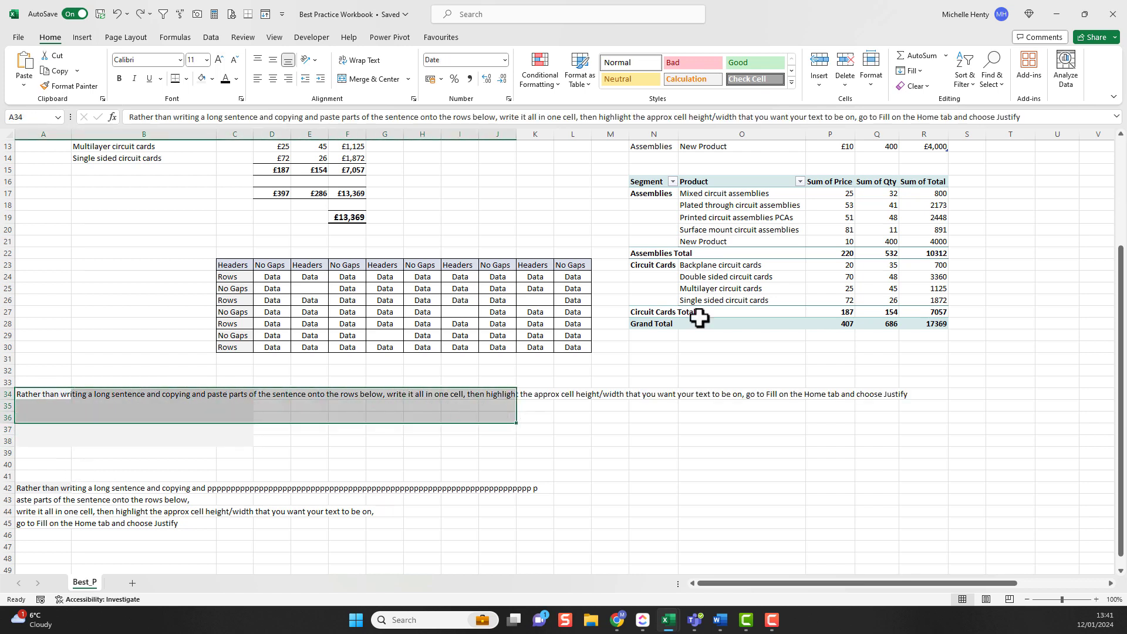
pyautogui.click(912, 71)
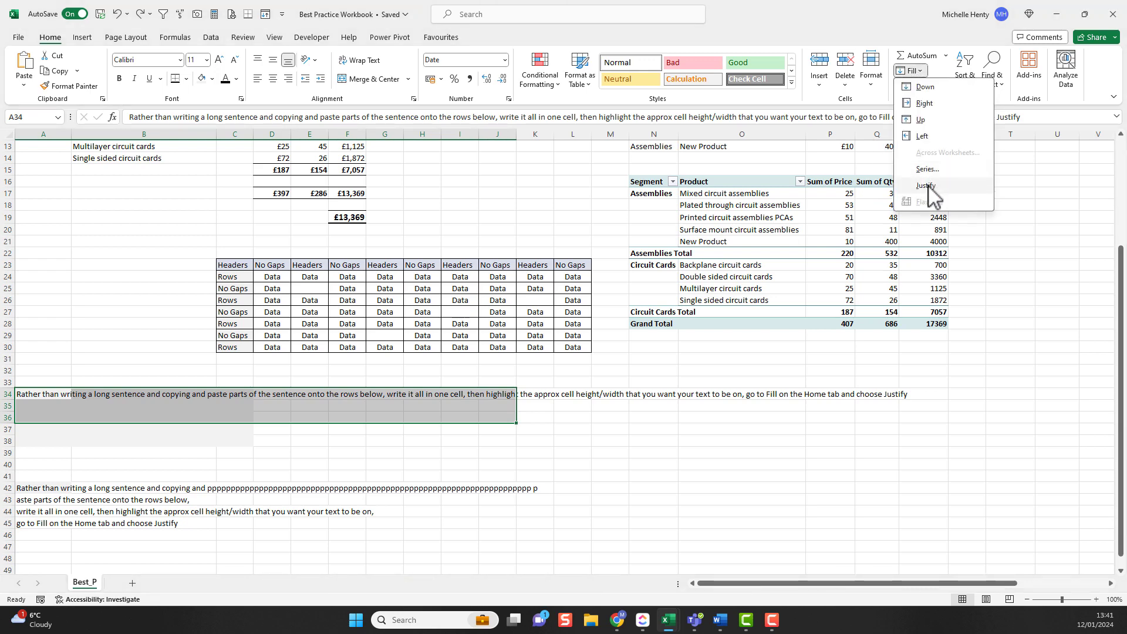
pyautogui.click(927, 185)
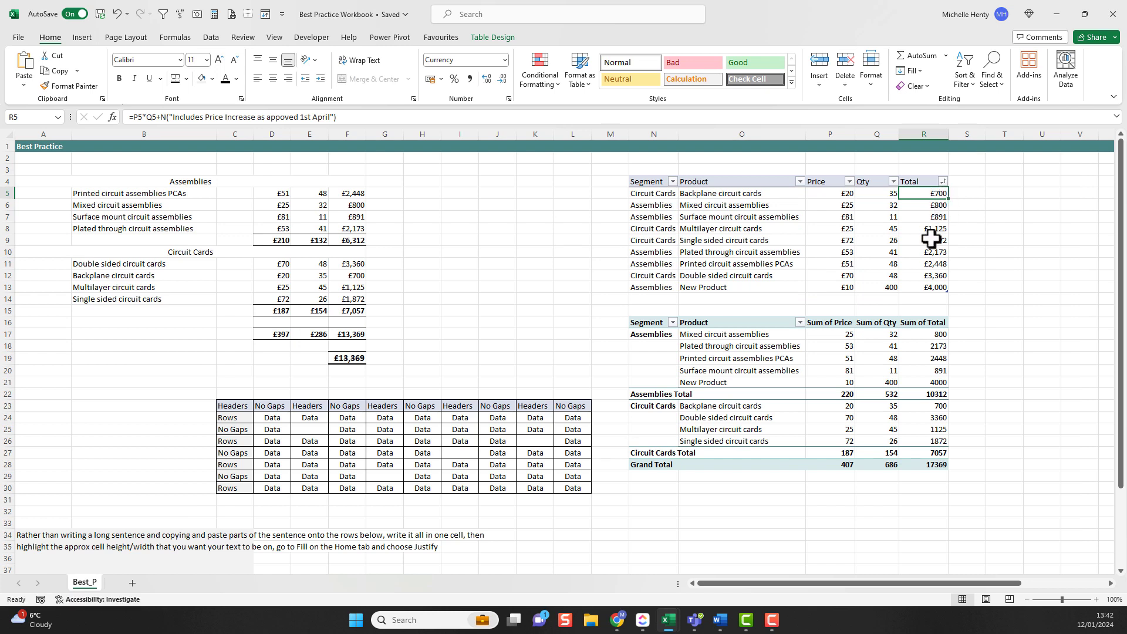
# Enter the comment "Includes price increase as agreed 01/04/2023" beside the table totals in S5, S8 and S10.
pyautogui.click(1003, 194)
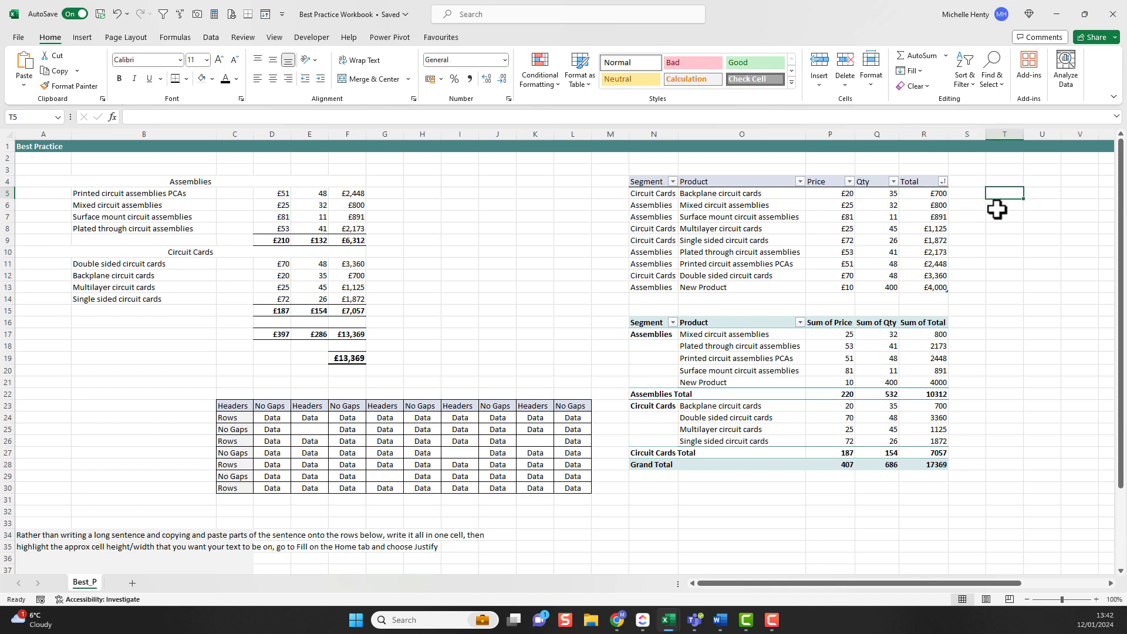
pyautogui.click(980, 204)
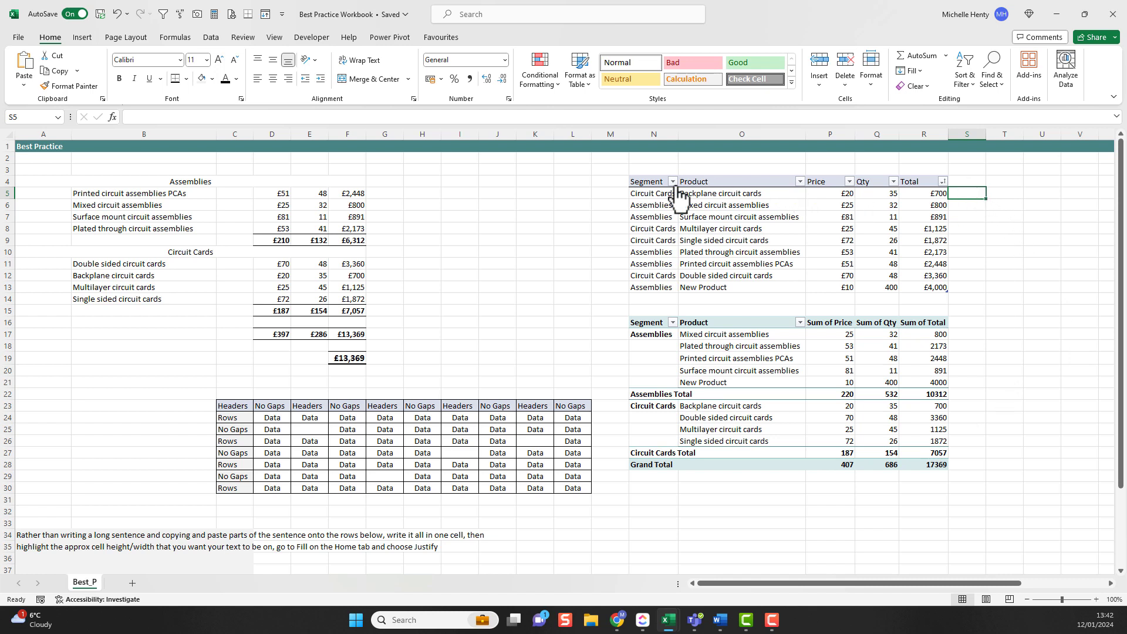
pyautogui.moveTo(659, 176); pyautogui.dragTo(946, 240)
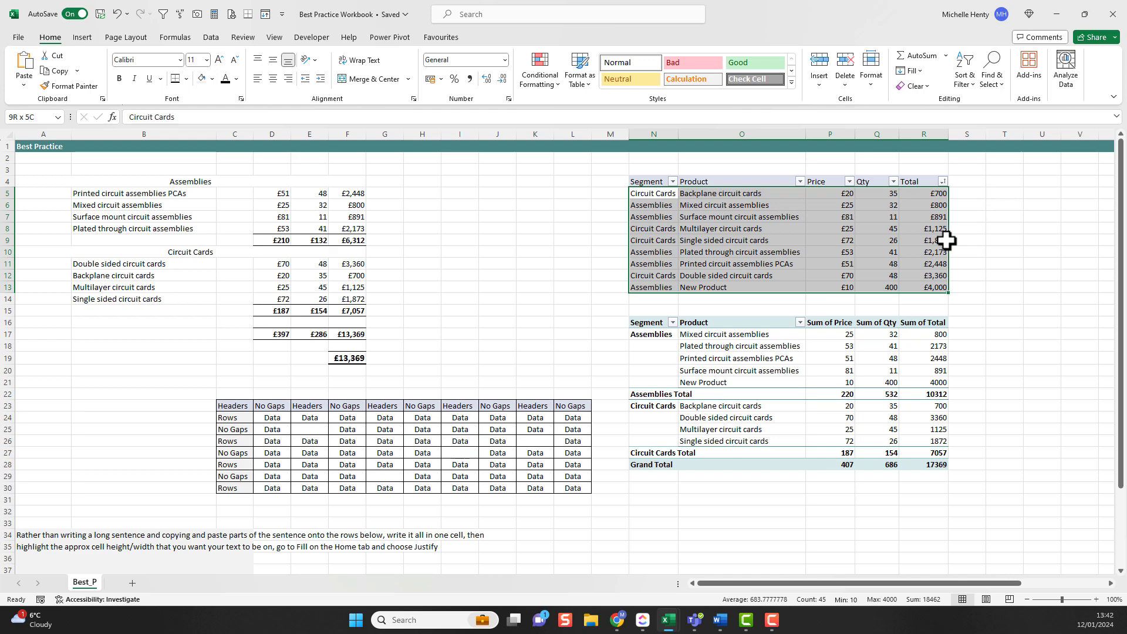
pyautogui.click(975, 195)
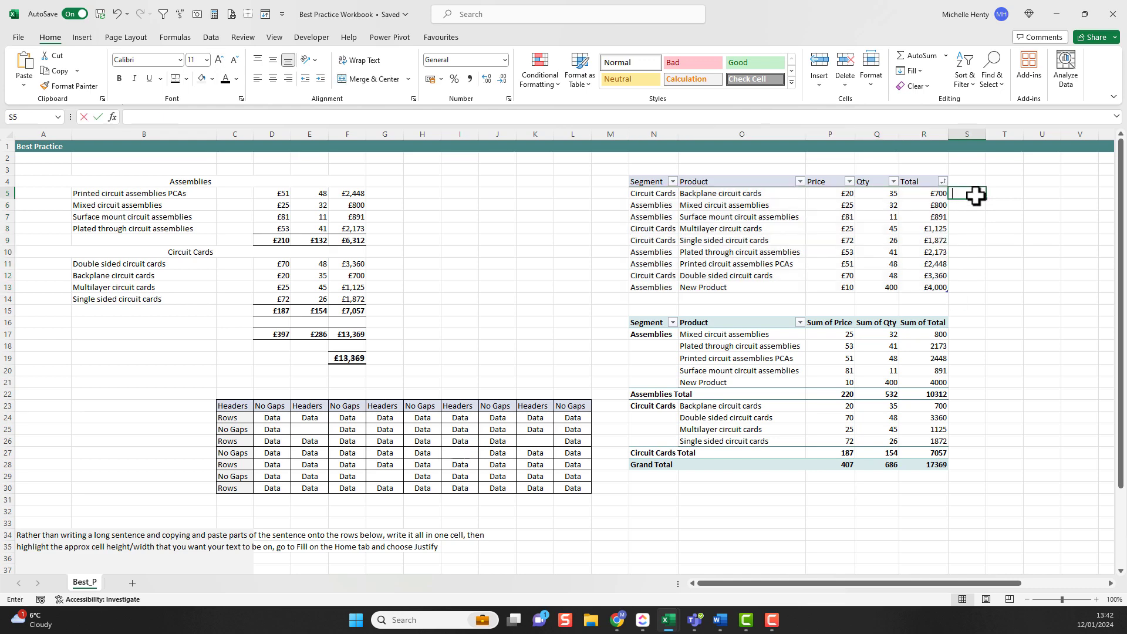
pyautogui.write('In')
pyautogui.write('cludes price increase as agreed 01/04/2023')
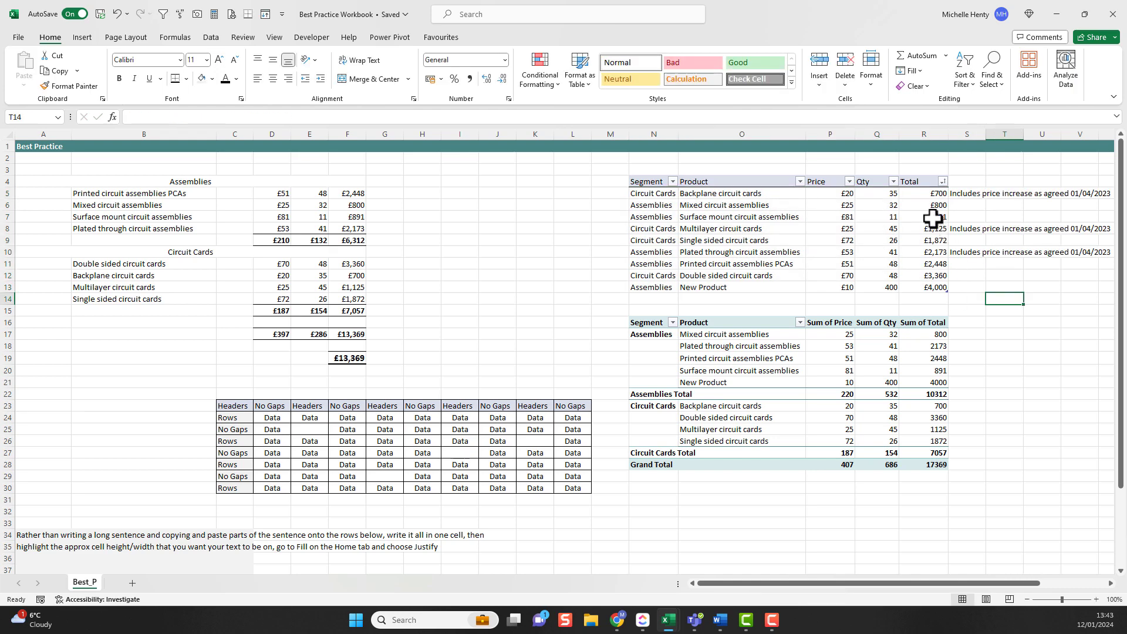
# Add a note reading "Includes Price Increase" to the total in R7 and keep the note permanently displayed.
pyautogui.rightClick(935, 217)
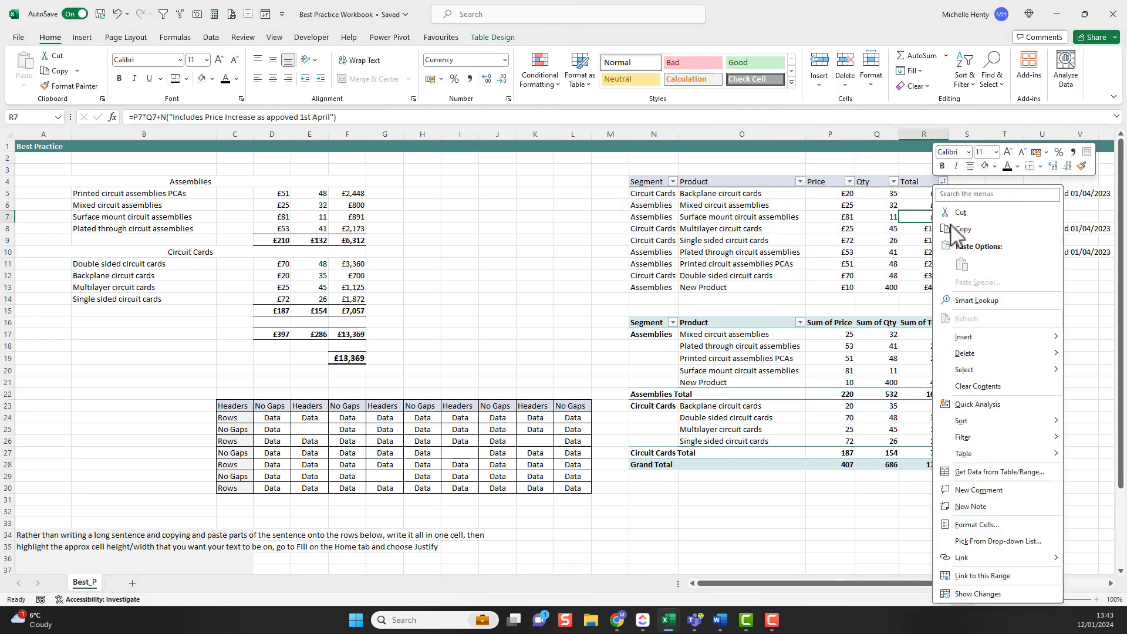
pyautogui.click(975, 507)
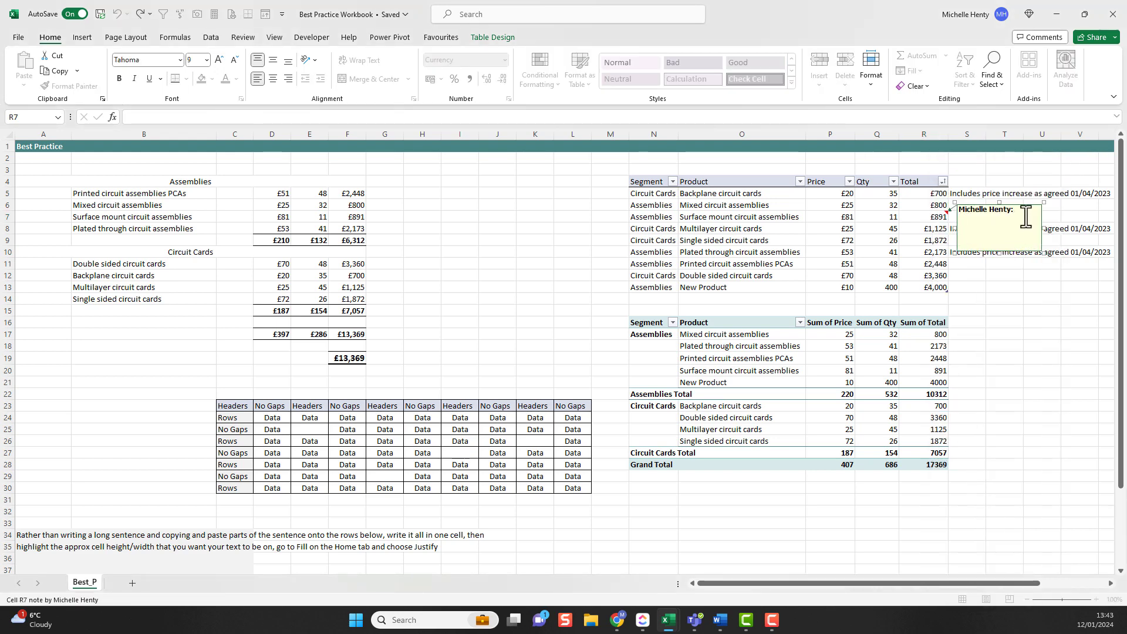
pyautogui.click(1004, 287)
pyautogui.rightClick(922, 219)
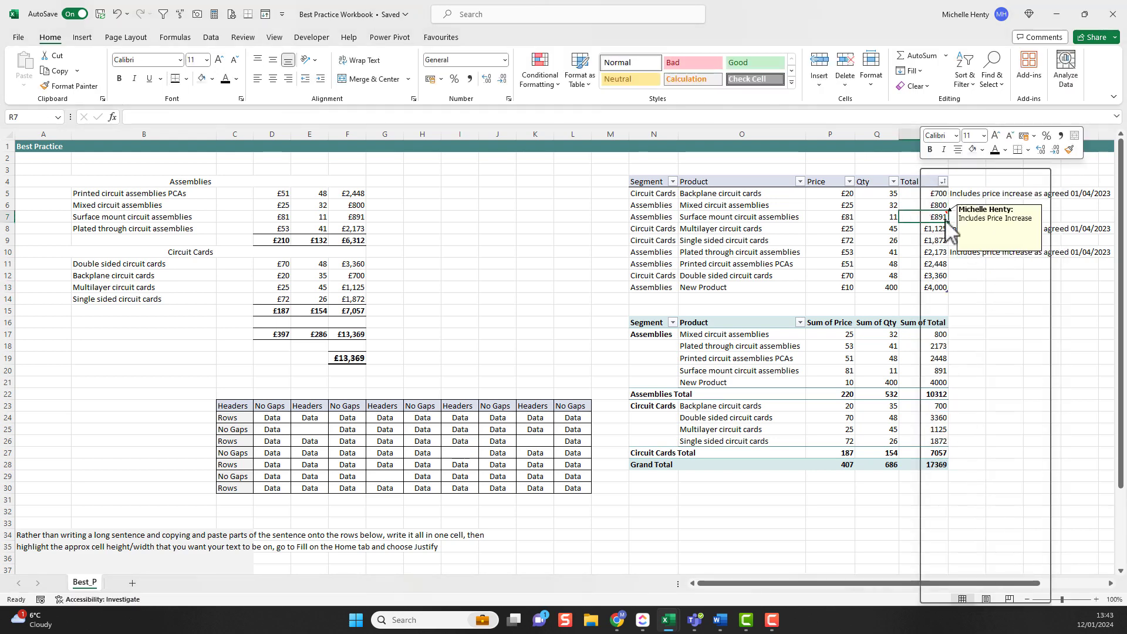
pyautogui.click(975, 509)
pyautogui.click(1042, 406)
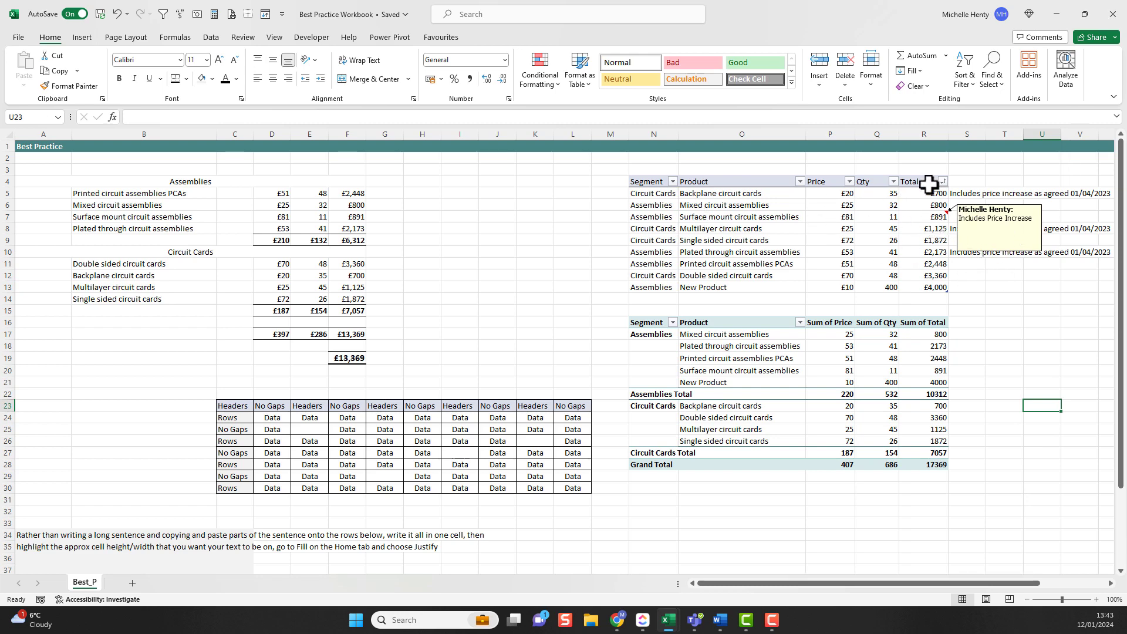
# Append +N("Includes price increase as agreed 01/04/2023") to the R5 formula =P5*Q5, using the comment text copied from S5.
pyautogui.click(956, 195)
pyautogui.moveTo(302, 117); pyautogui.dragTo(95, 116)
pyautogui.hotkey('ctrl', 'c')
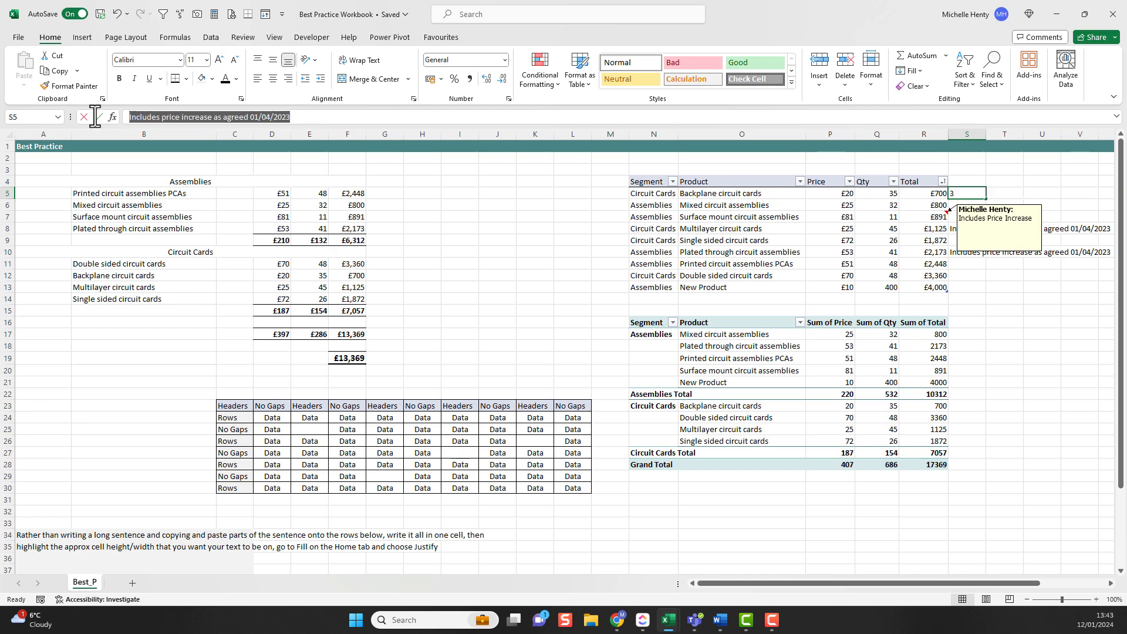
pyautogui.click(934, 196)
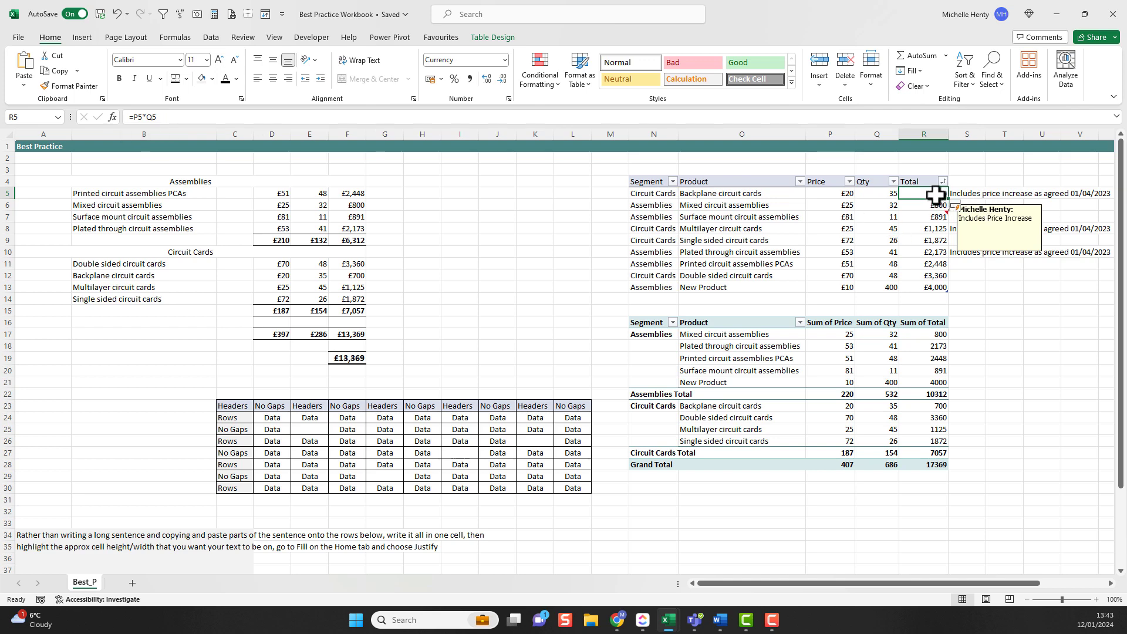
pyautogui.click(200, 118)
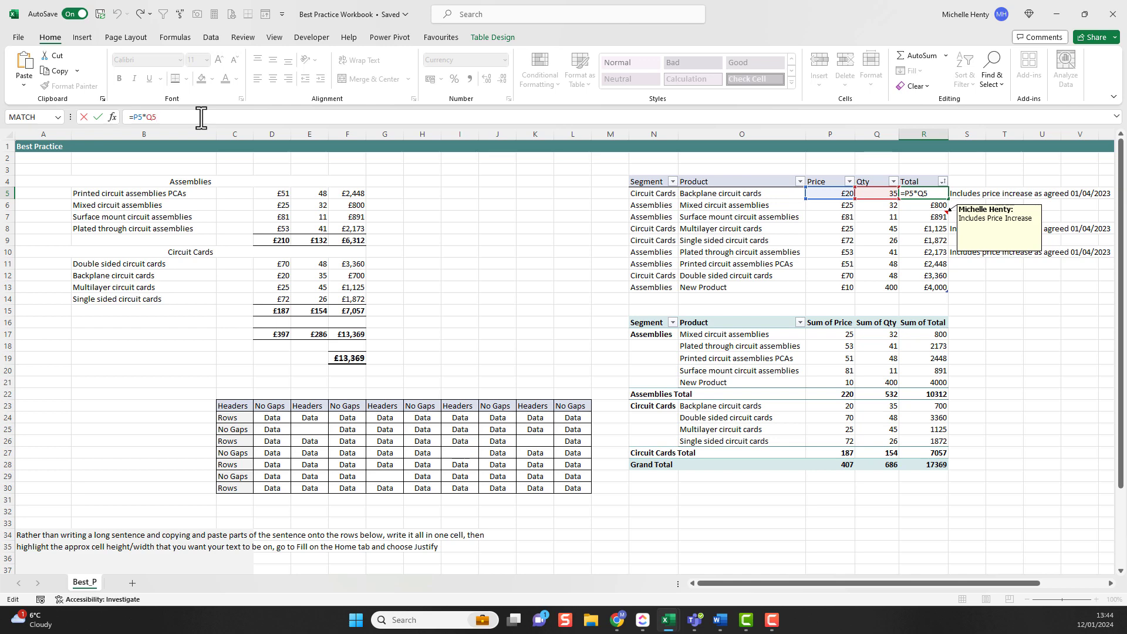
pyautogui.write('+n')
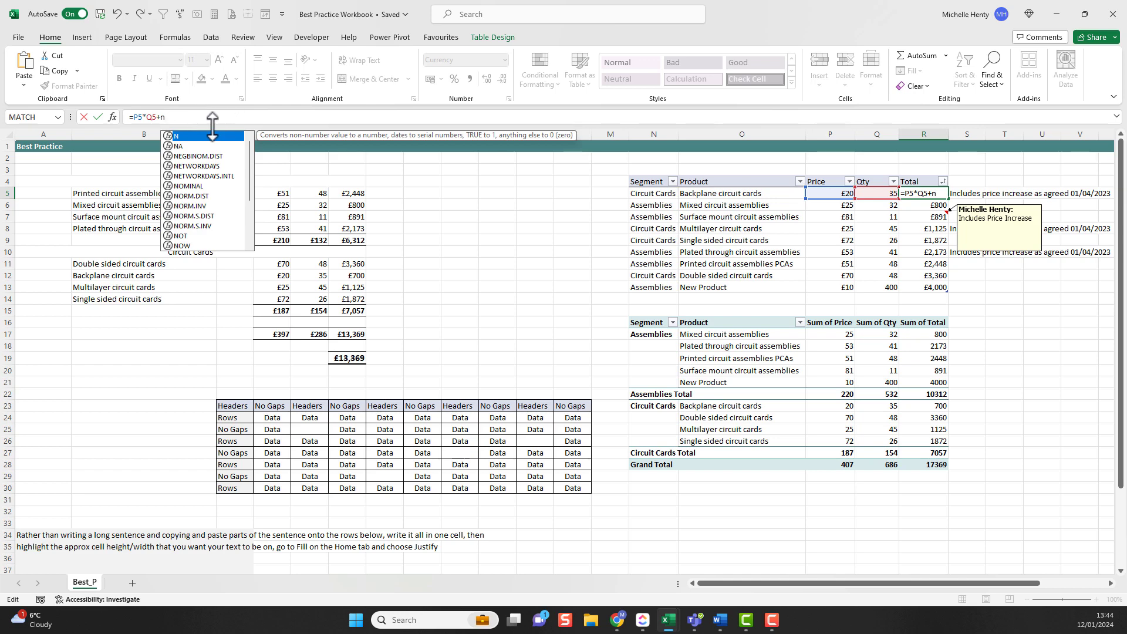
pyautogui.doubleClick(203, 136)
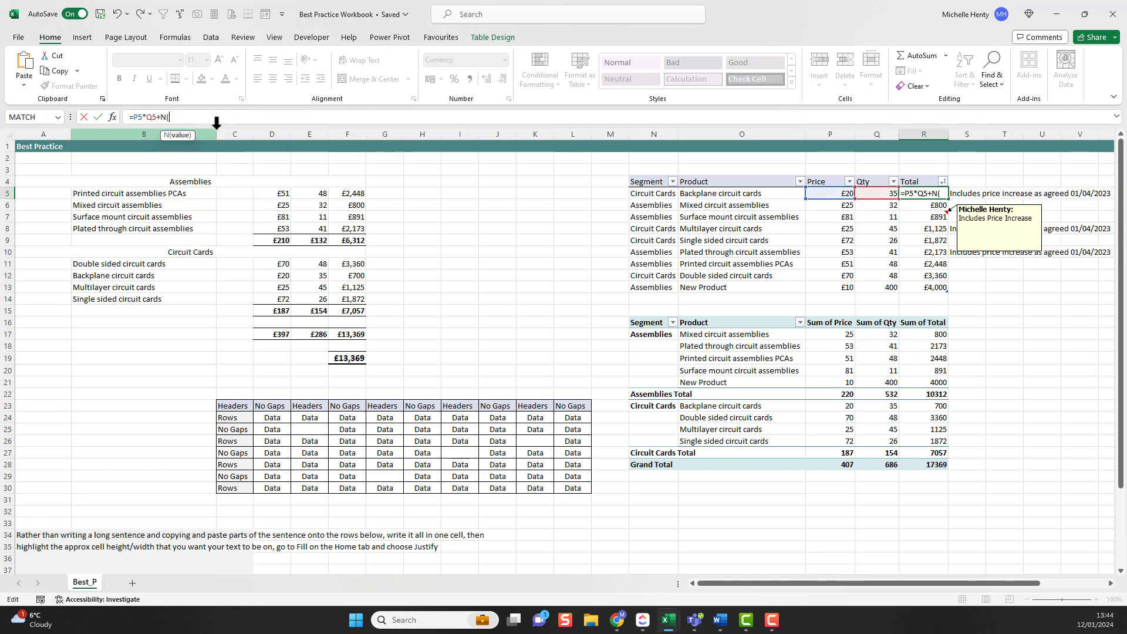
pyautogui.write('"')
pyautogui.hotkey('ctrl', 'v')
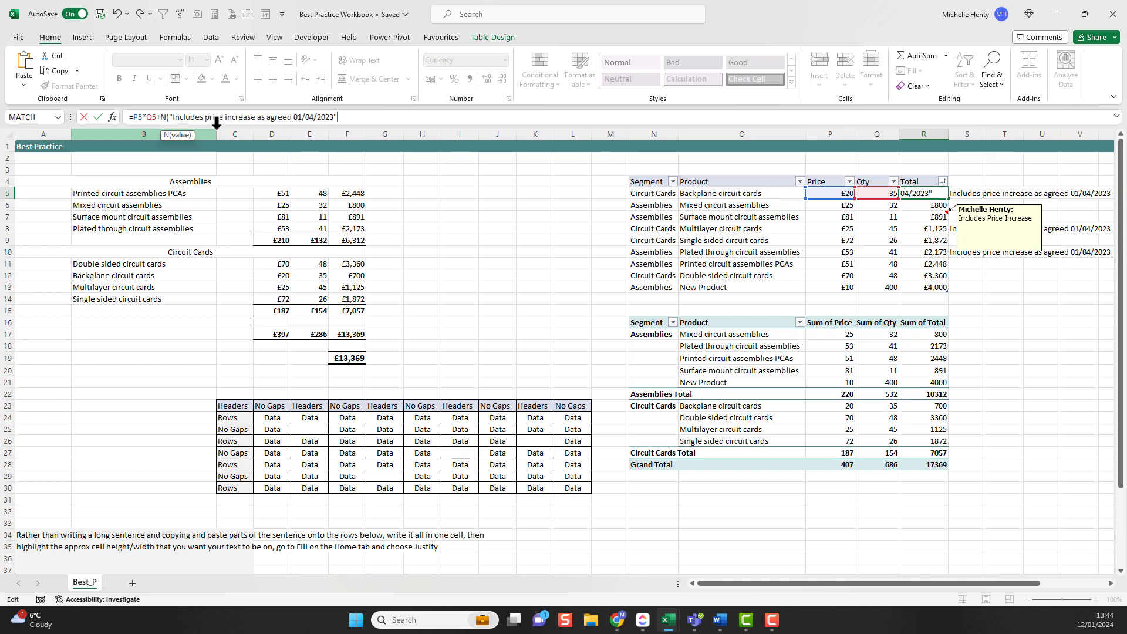
pyautogui.press('Return')
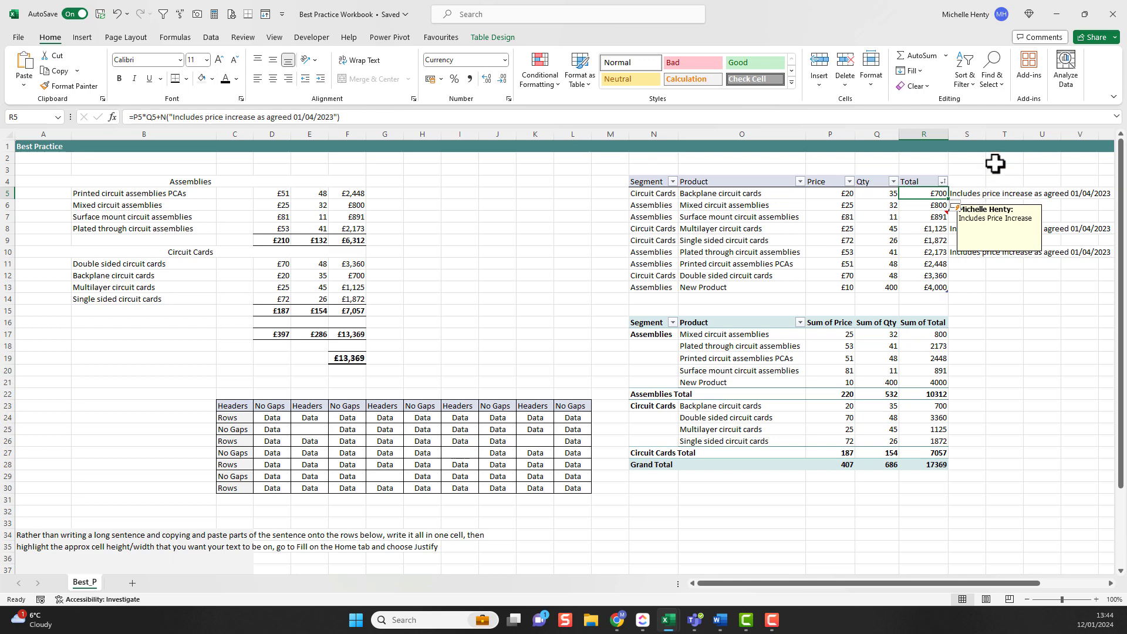
# Enter the test formula =R5*10 in S3, and select R5 to view its formula.
pyautogui.click(975, 171)
pyautogui.write('=')
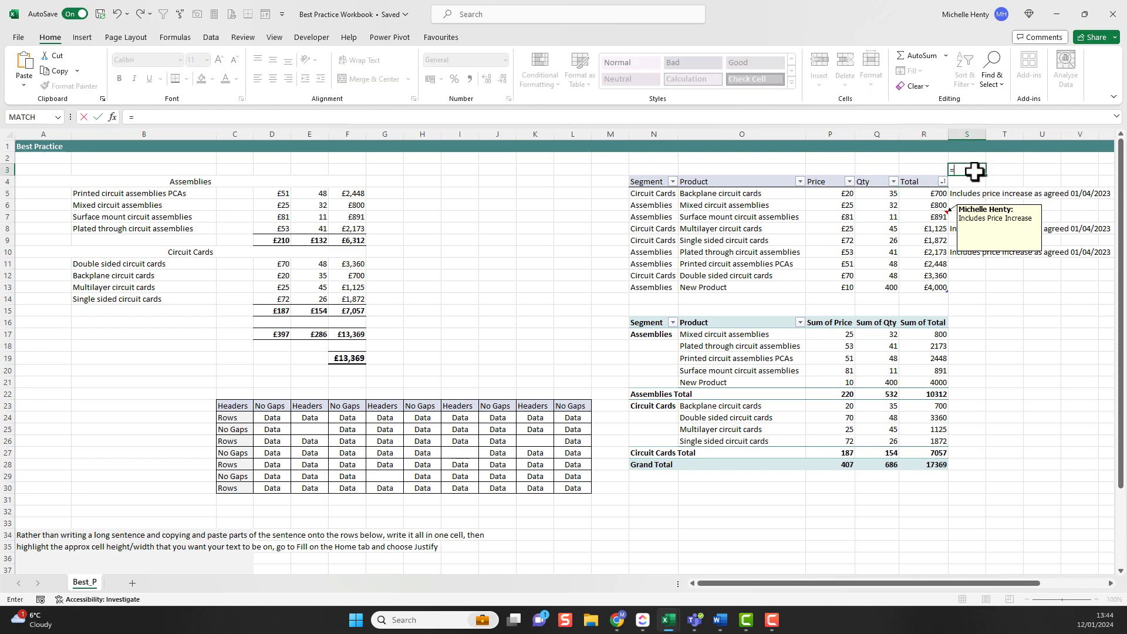
pyautogui.click(942, 193)
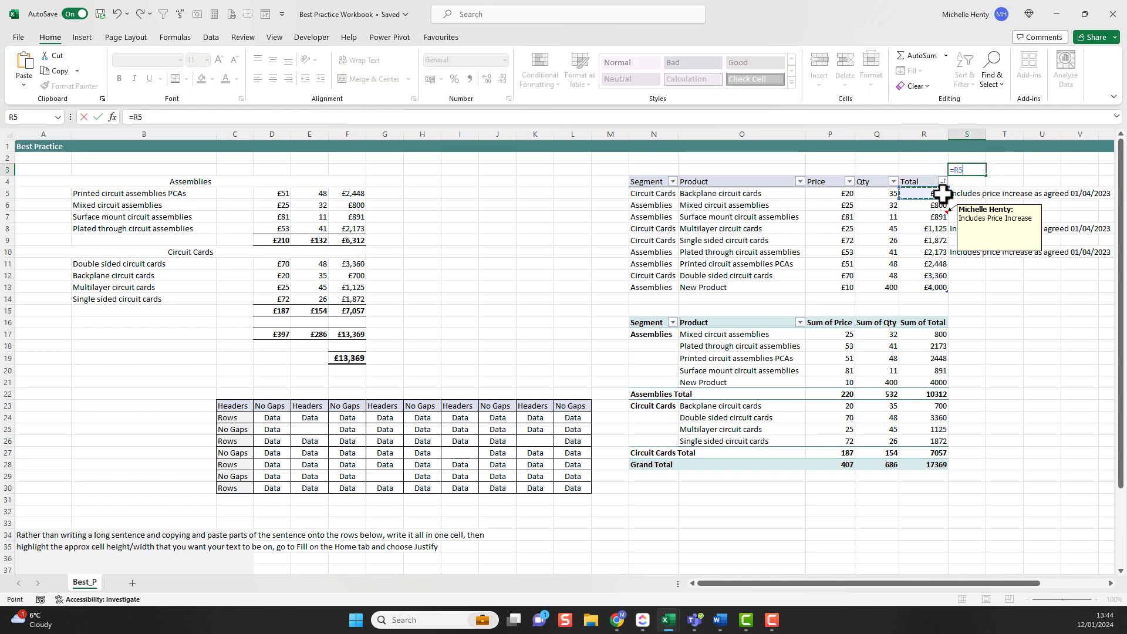
pyautogui.write('*10')
pyautogui.click(942, 194)
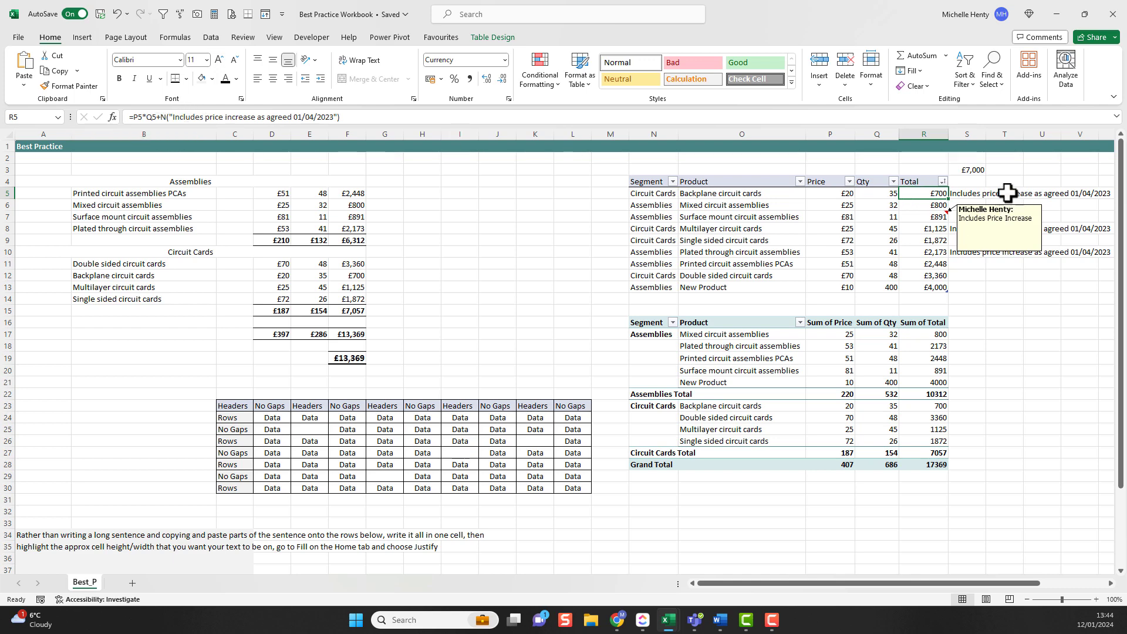
# Clear the price increase comments from S5:S10.
pyautogui.click(967, 193)
pyautogui.moveTo(967, 193); pyautogui.dragTo(976, 252)
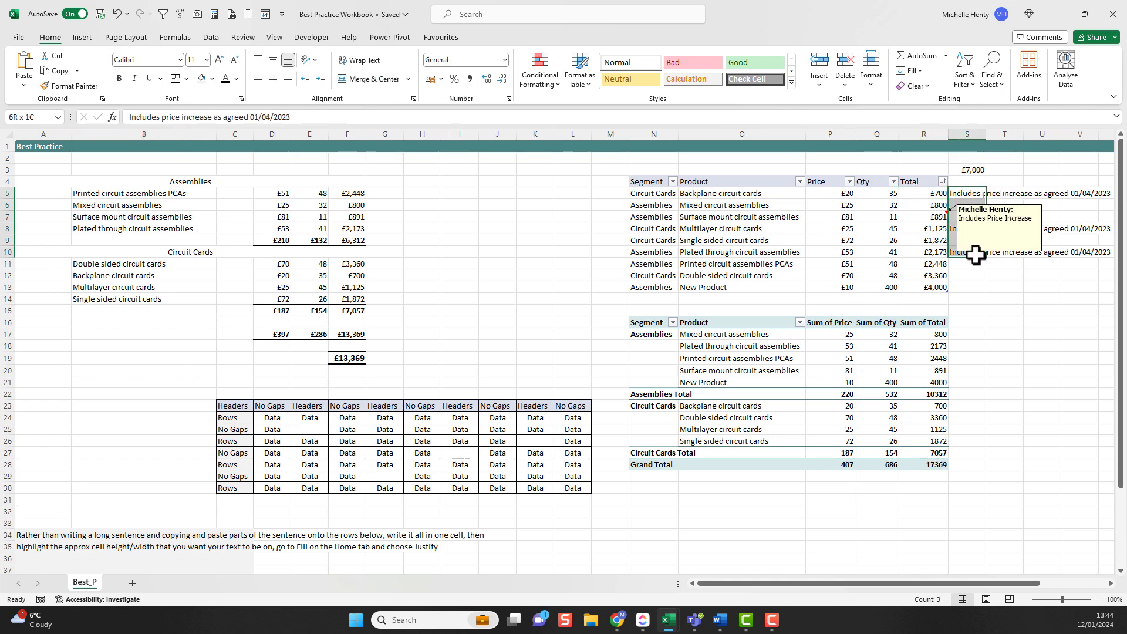
pyautogui.press('Delete')
# Delete the note from the total in R7 and clear the test formula from S3.
pyautogui.rightClick(924, 215)
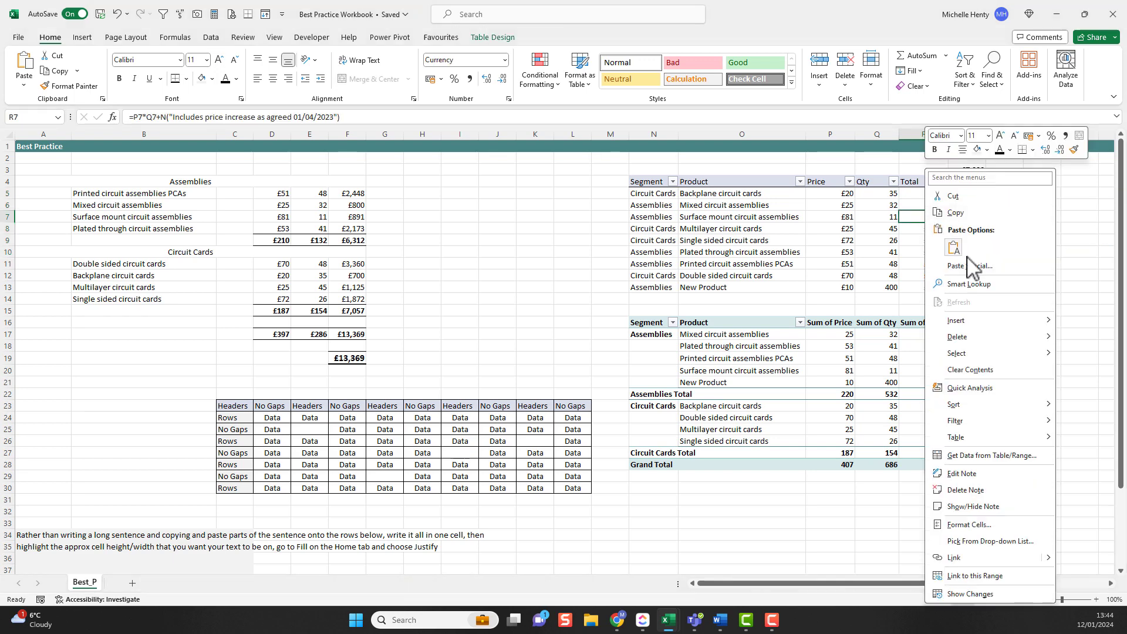
pyautogui.click(985, 490)
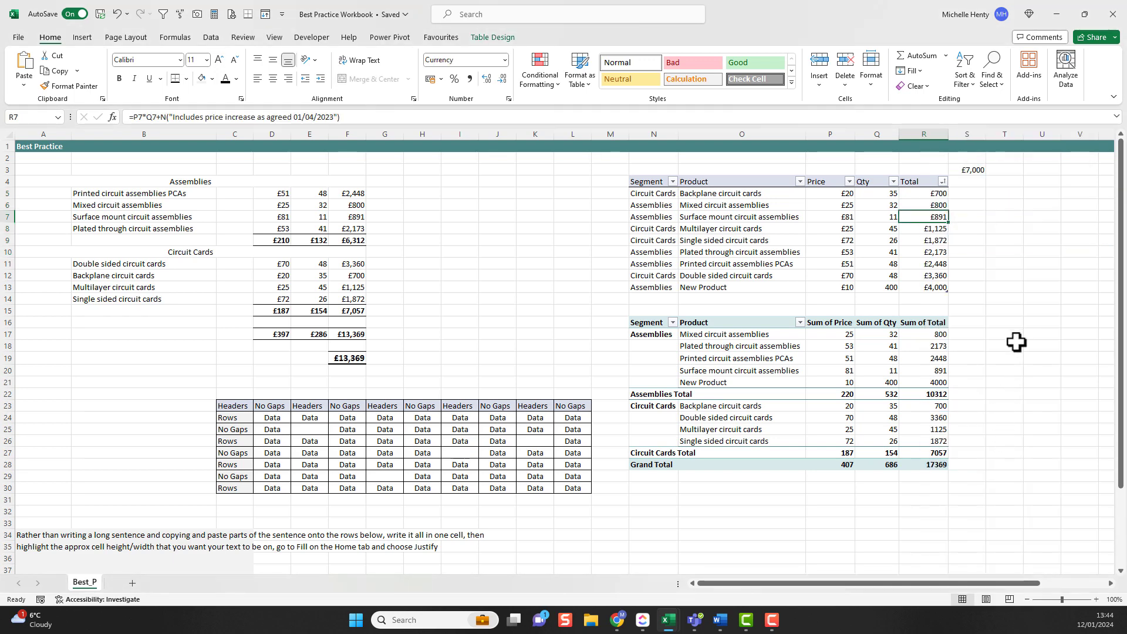
pyautogui.click(1014, 344)
pyautogui.click(977, 171)
pyautogui.press('Delete')
pyautogui.click(828, 239)
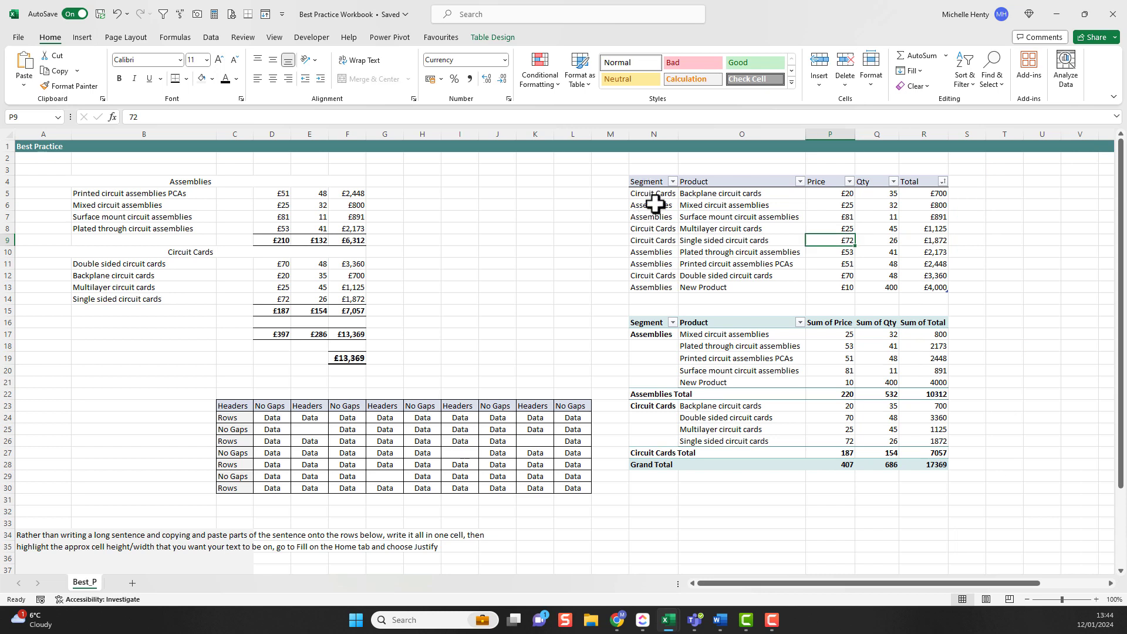
# Examine the N function part of the R5 formula, leaving the formula as it is and R5 selected.
pyautogui.click(941, 192)
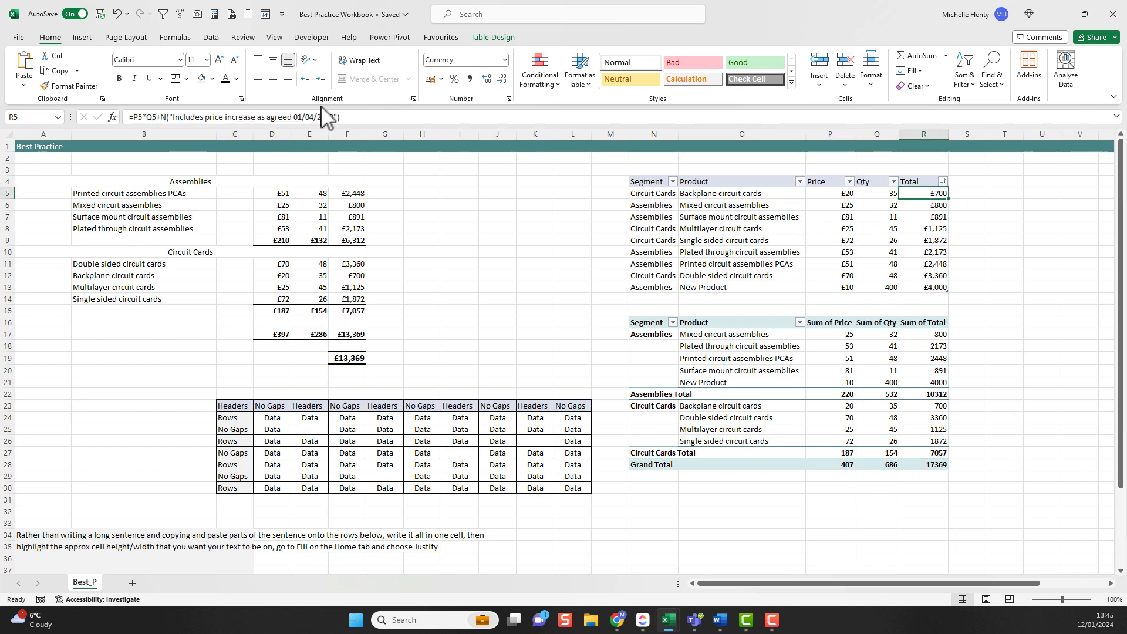
pyautogui.click(161, 116)
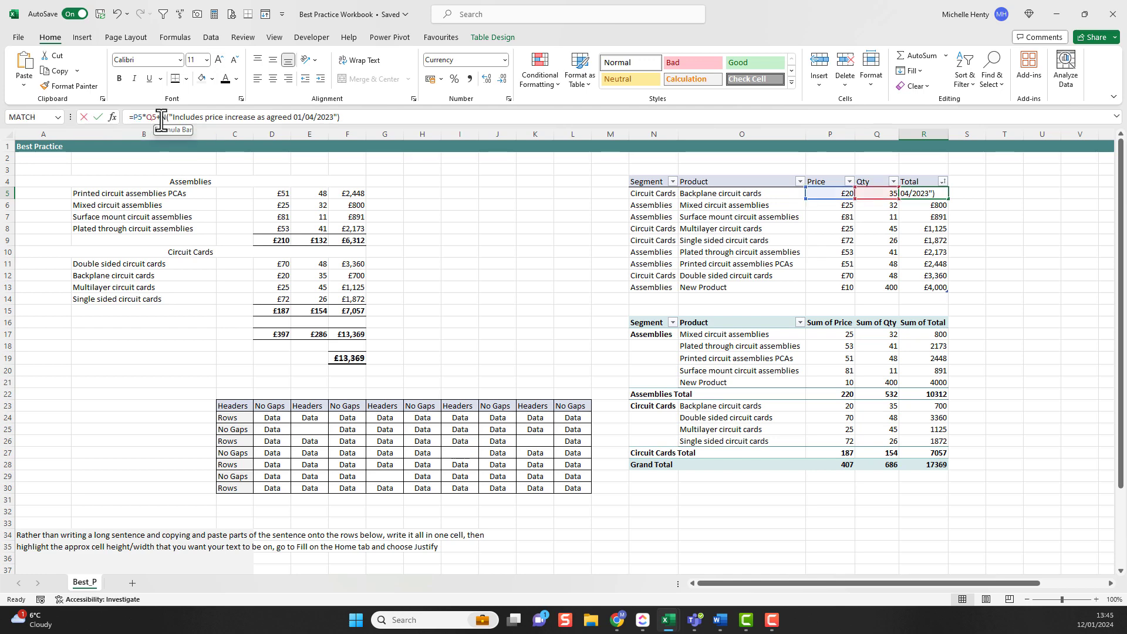
pyautogui.moveTo(160, 117); pyautogui.dragTo(168, 117)
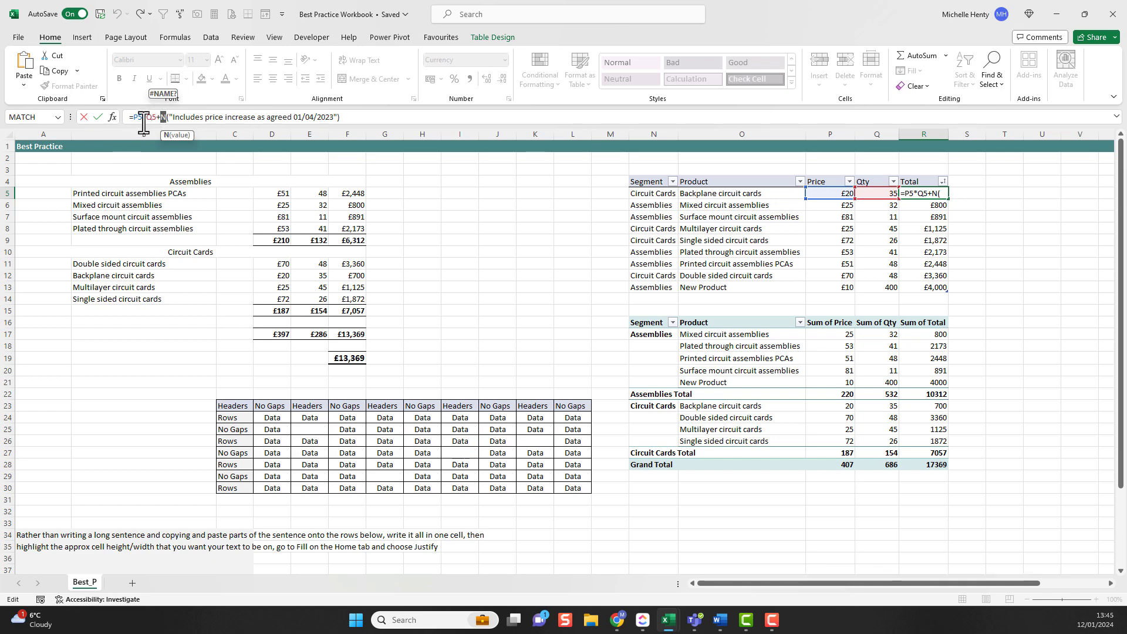
pyautogui.press('Return')
pyautogui.press('Up')
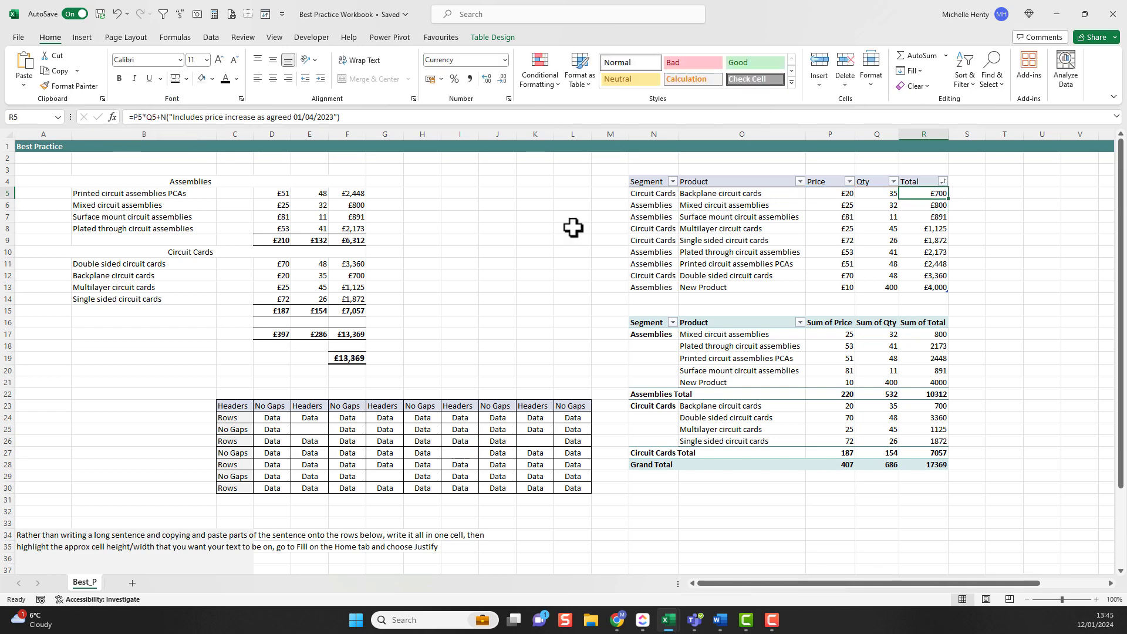